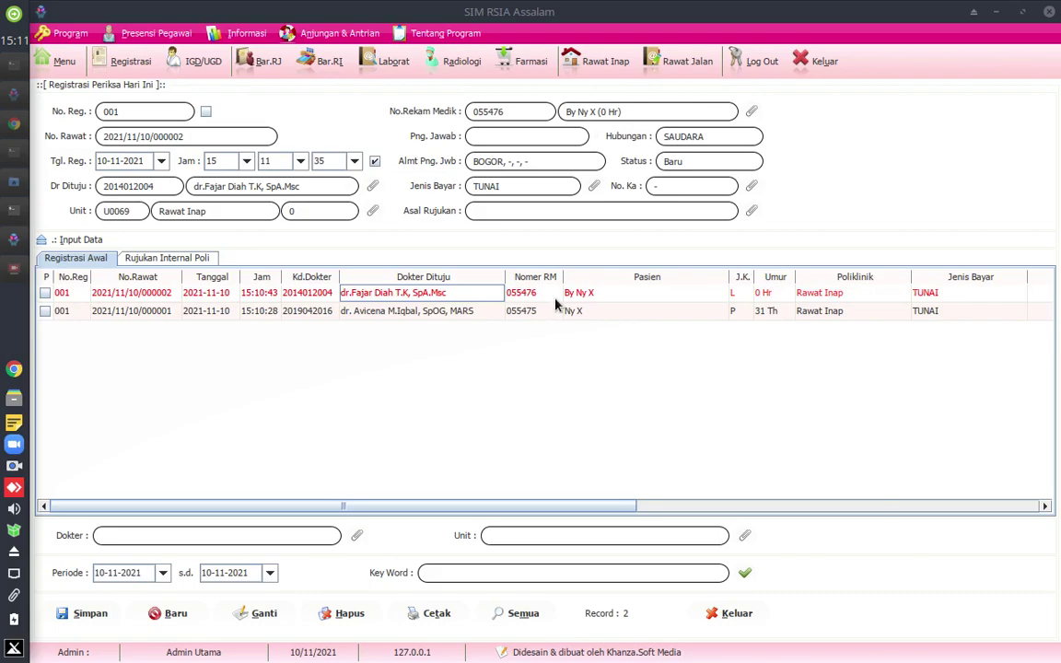
# Examine the newborn's and the mother's inpatient registrations in today's registration list.
pyautogui.click(579, 315)
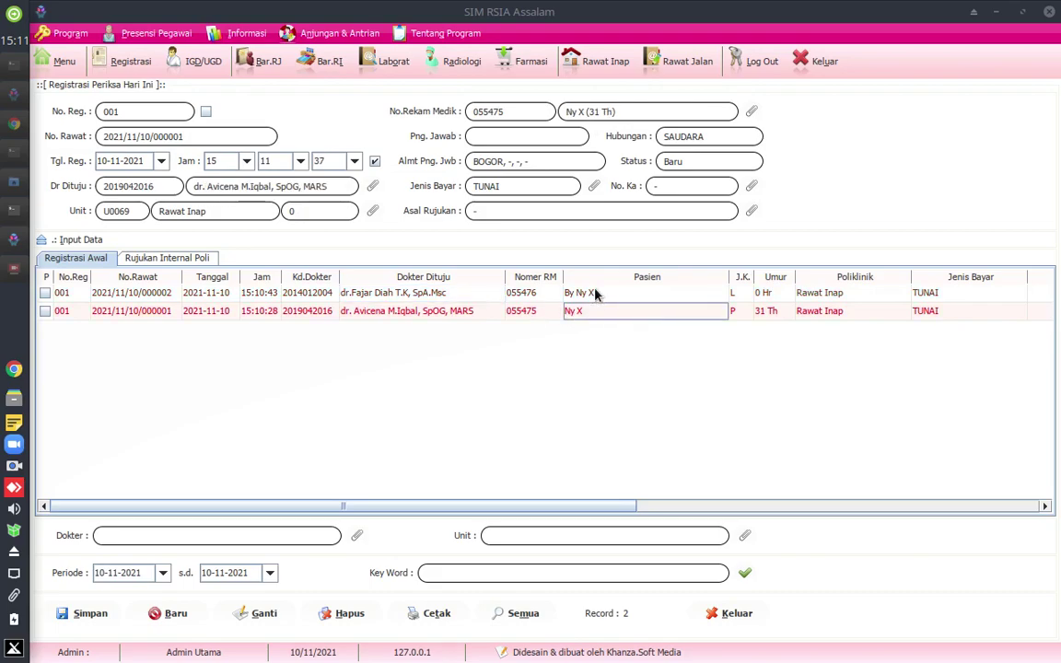
pyautogui.click(593, 293)
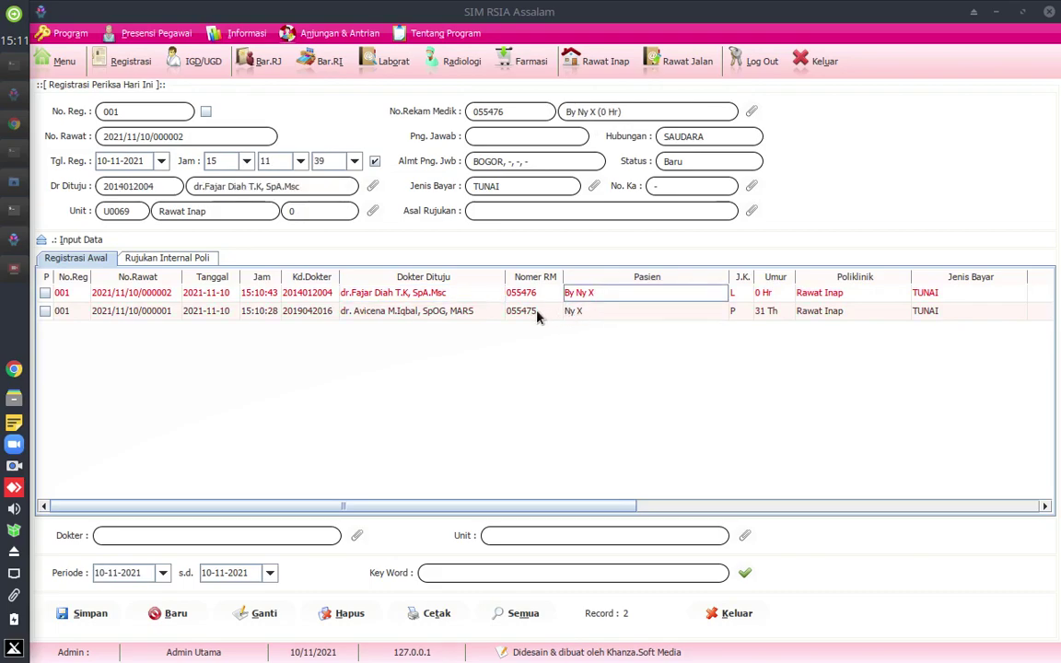
pyautogui.click(406, 313)
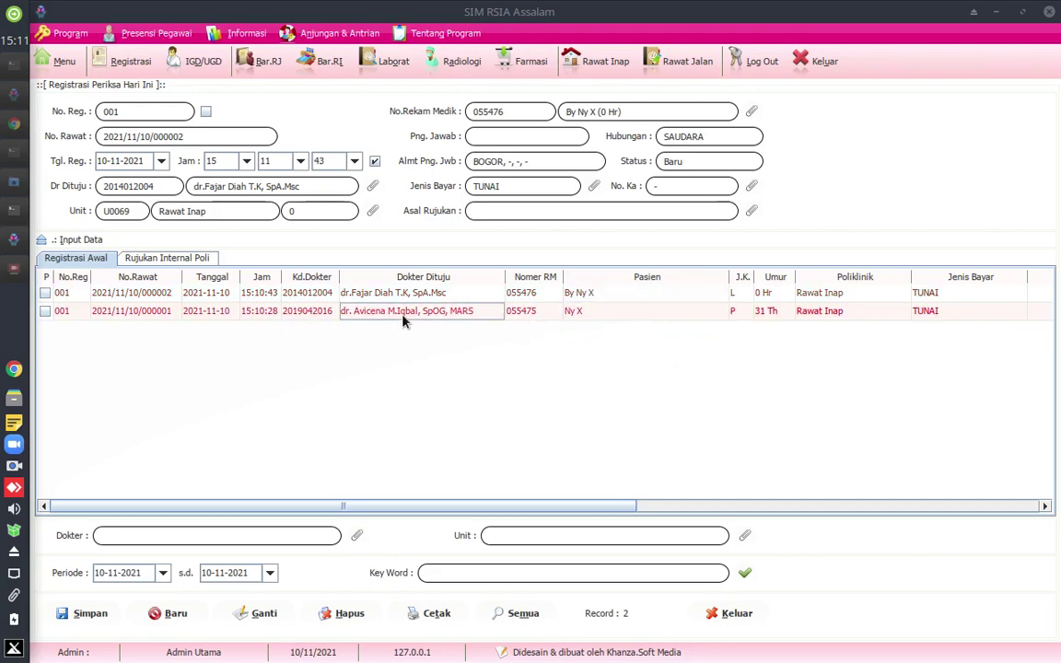
pyautogui.click(546, 311)
pyautogui.click(575, 314)
pyautogui.click(540, 312)
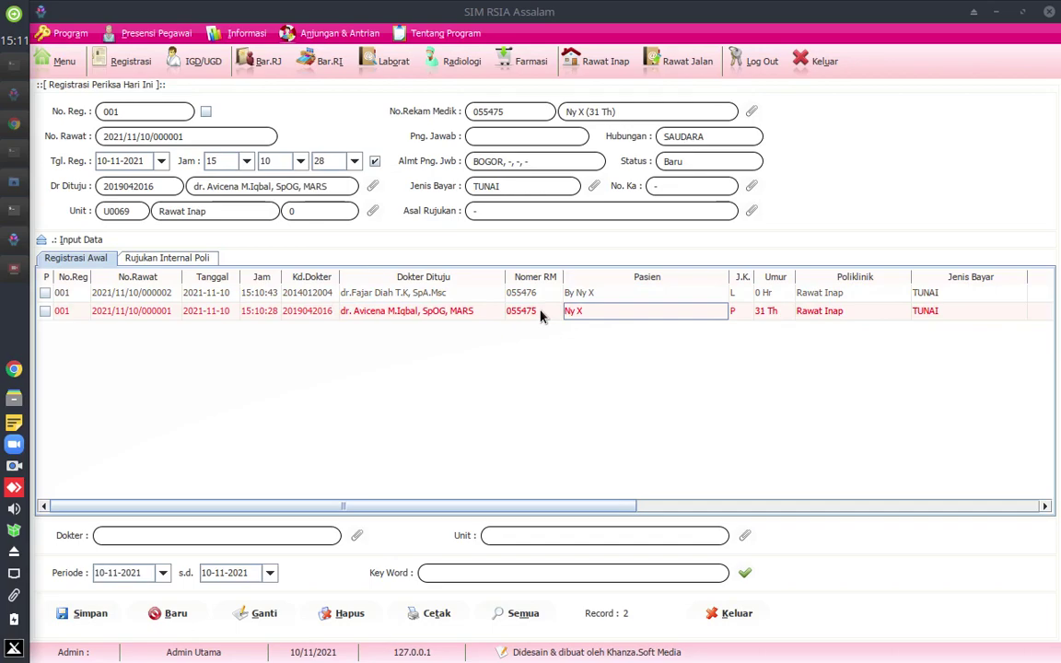
pyautogui.click(476, 313)
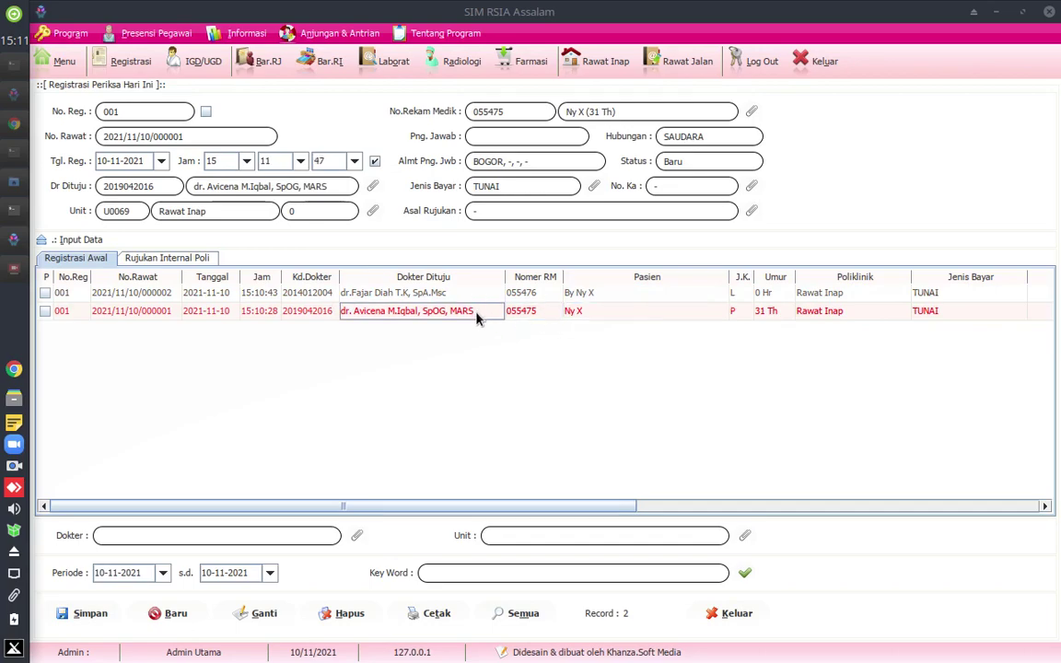
pyautogui.click(523, 317)
pyautogui.click(465, 313)
pyautogui.click(539, 315)
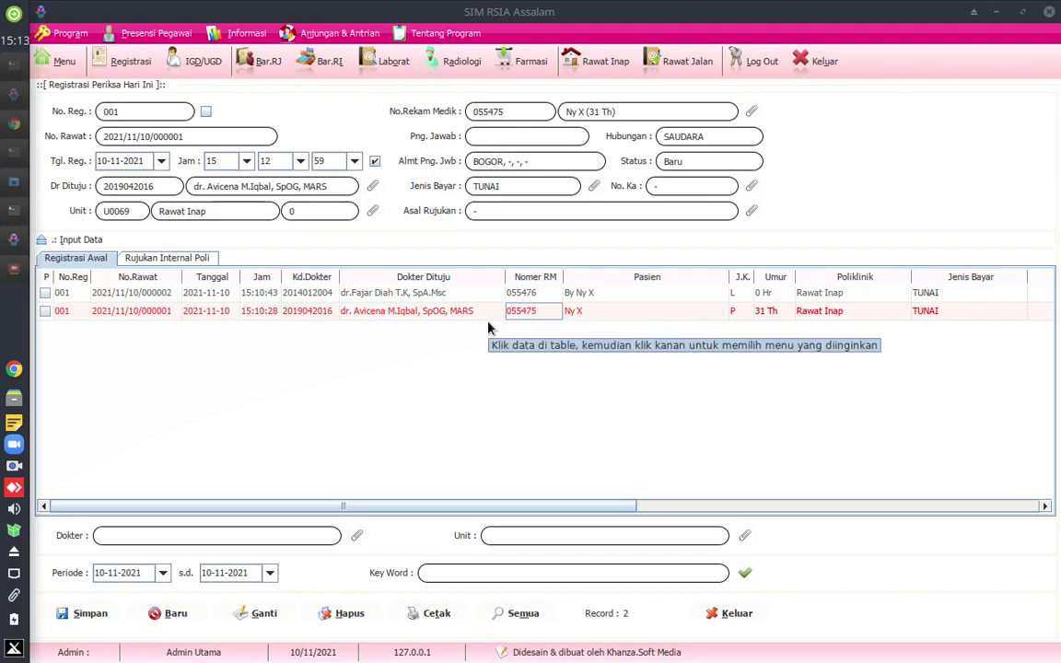
pyautogui.click(573, 315)
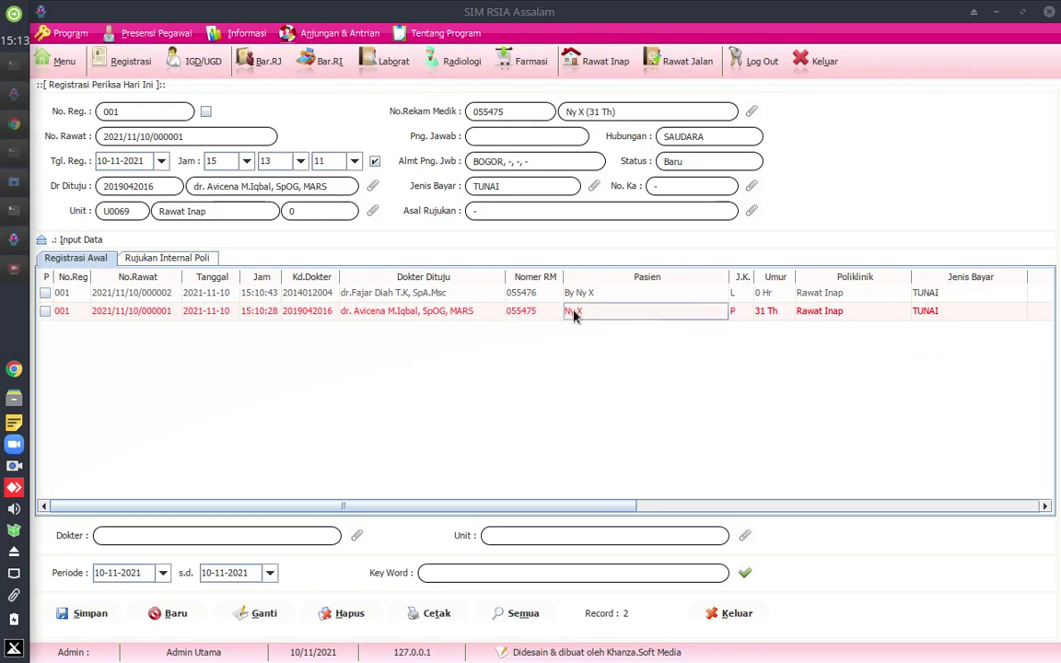
pyautogui.click(548, 313)
pyautogui.click(580, 311)
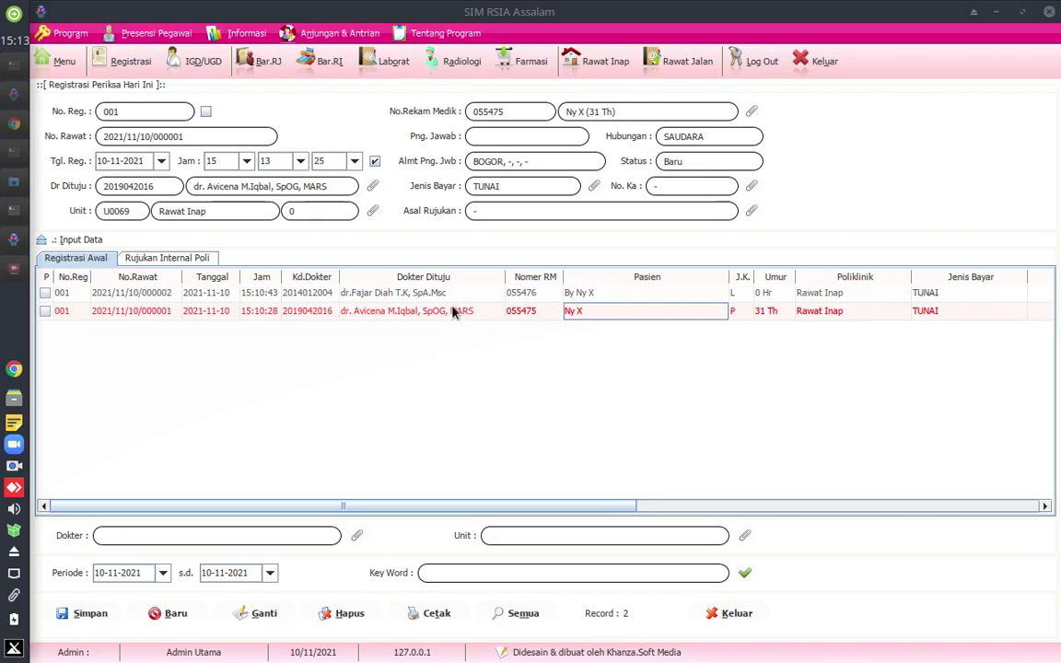
# Set the mother's registration status to Dirawat and bring up her inpatient room admission form.
pyautogui.click(581, 313)
pyautogui.rightClick(584, 315)
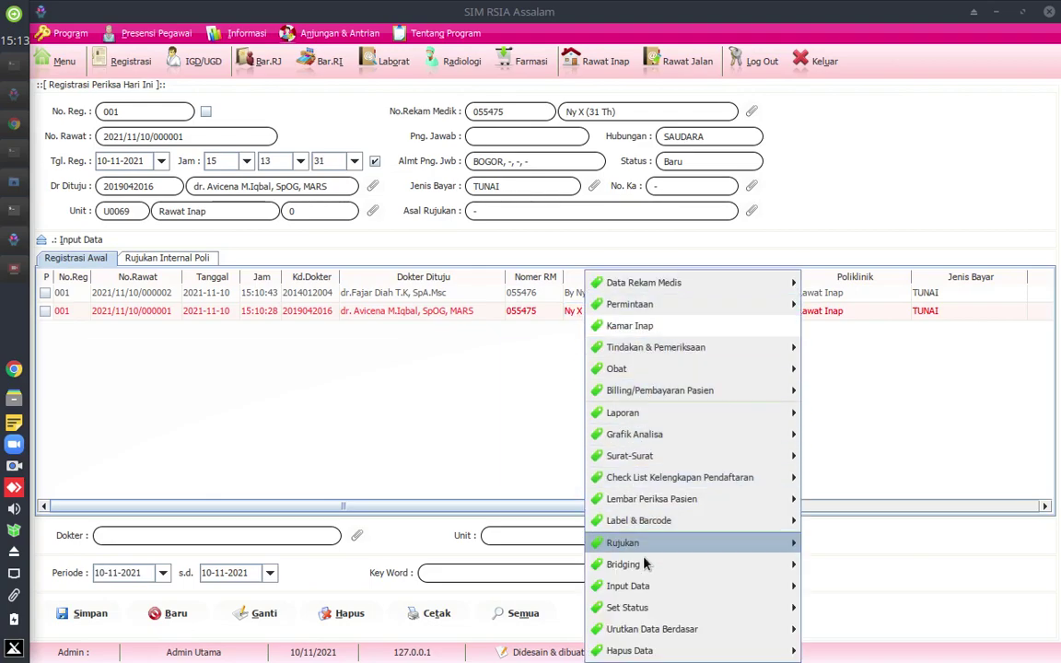
pyautogui.moveTo(649, 612)
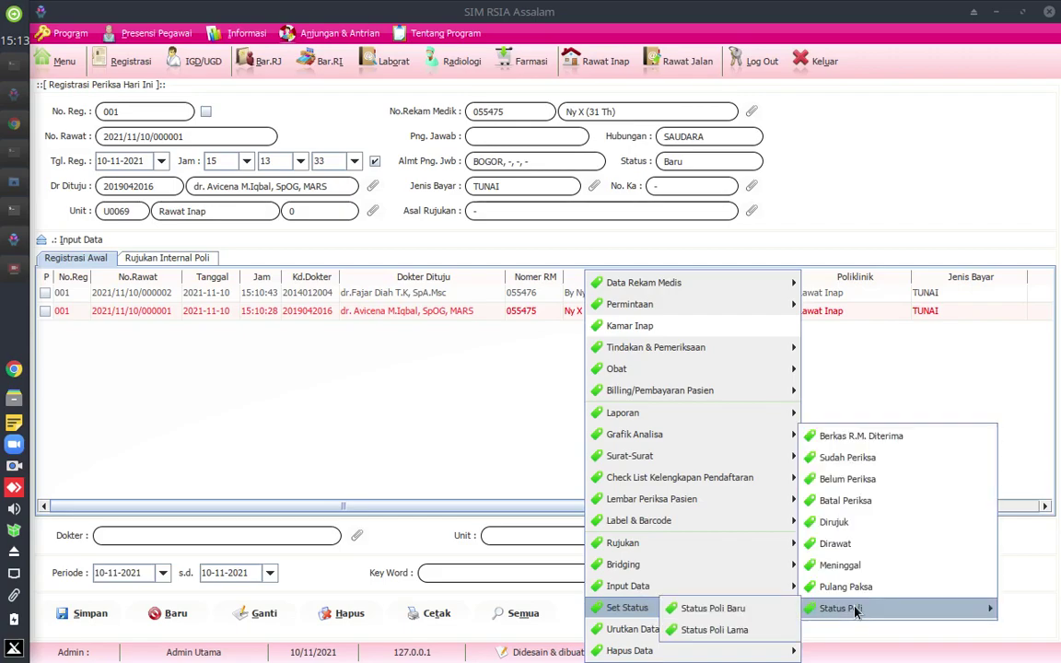
pyautogui.click(862, 552)
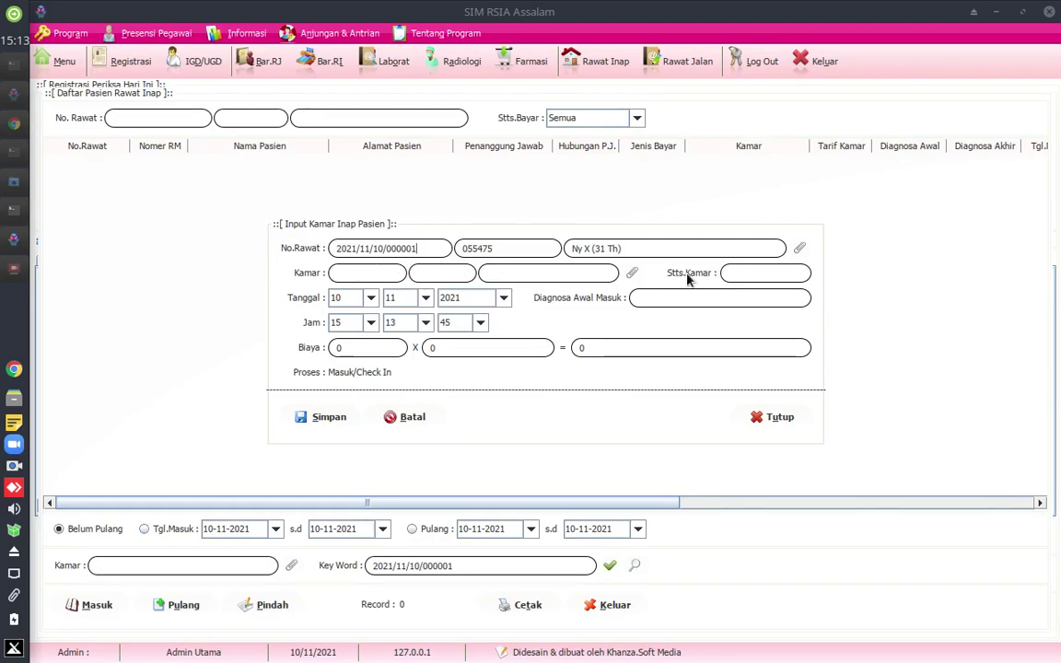
# Search the rooms for "nabawi" and assign bed NBW1A-Bed 1 in room Nabawi 1 A to the mother.
pyautogui.click(632, 274)
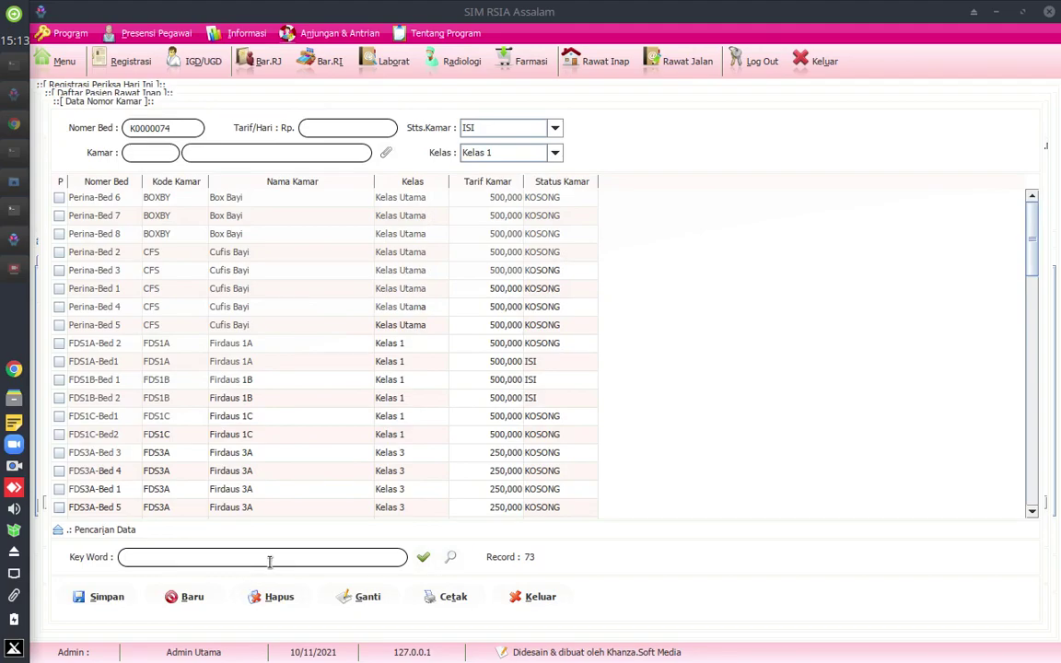
pyautogui.write('nabawi')
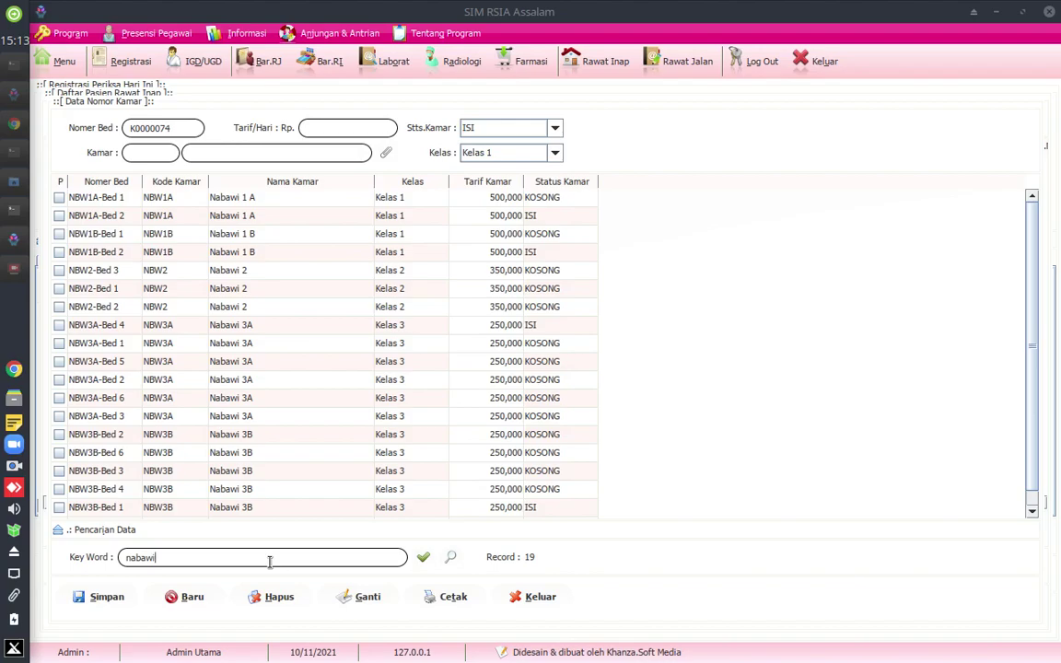
pyautogui.click(262, 199)
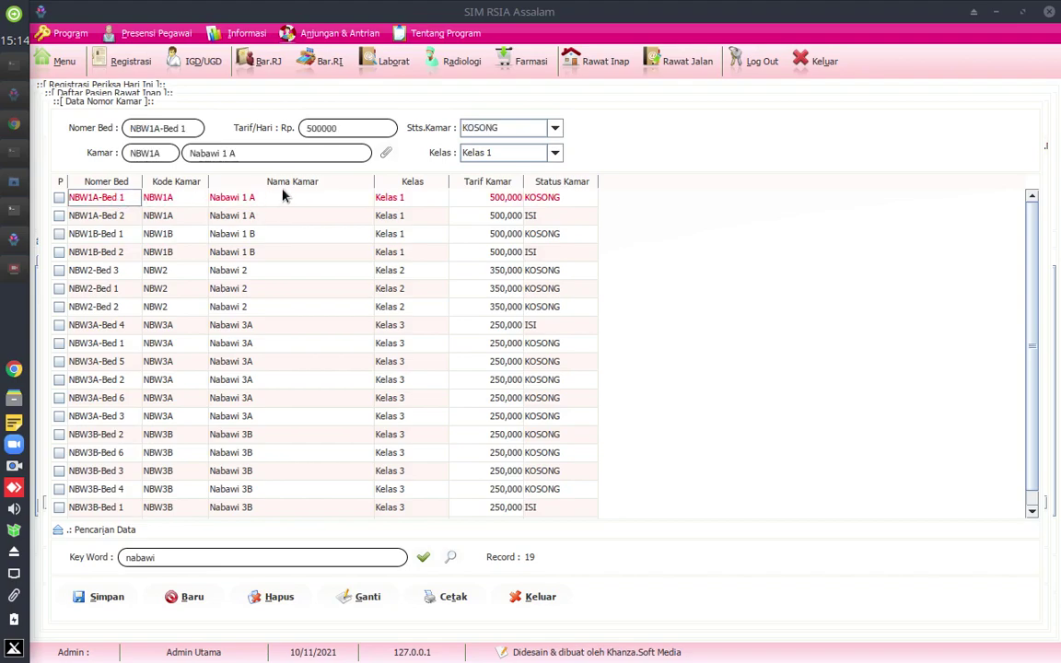
pyautogui.doubleClick(265, 205)
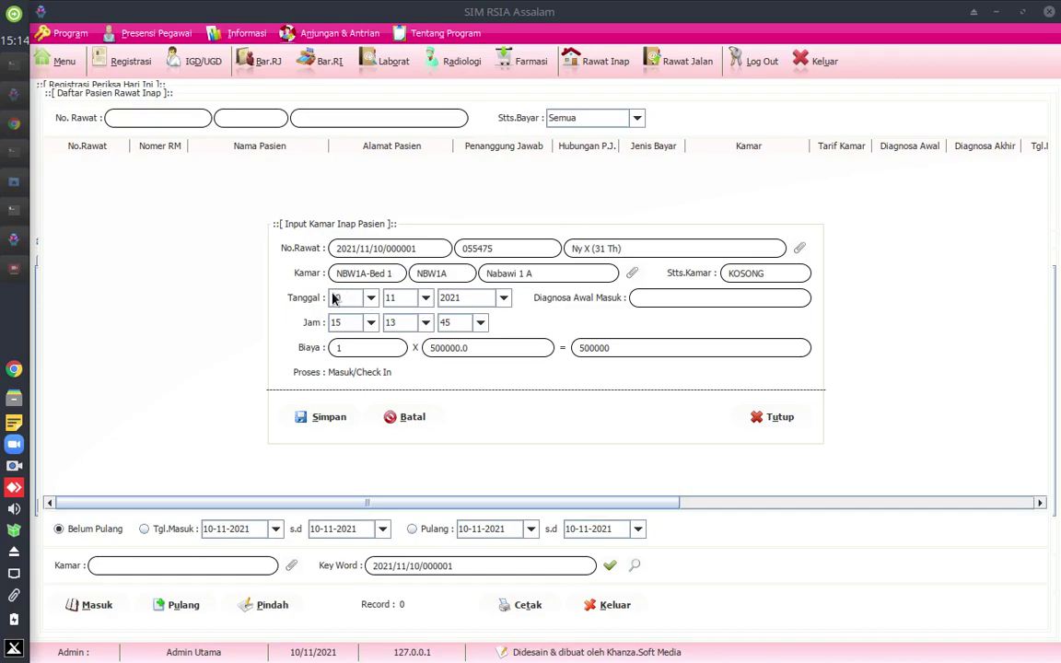
# Enter "-" as the initial admission diagnosis, save the mother's room admission and close the form.
pyautogui.click(699, 295)
pyautogui.write('-')
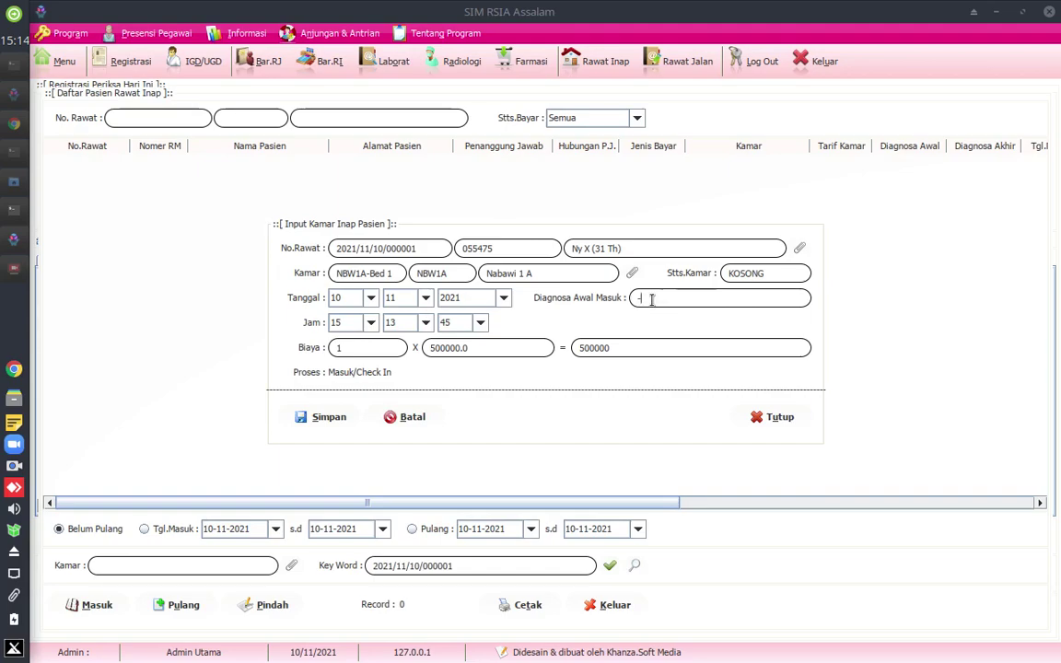
pyautogui.click(327, 420)
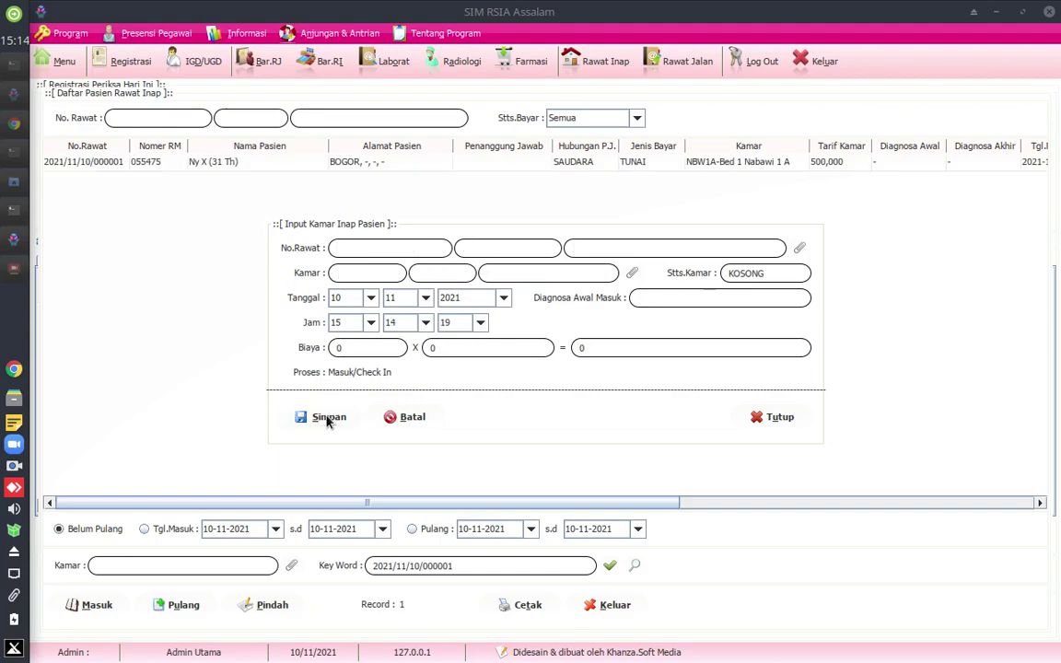
pyautogui.click(761, 420)
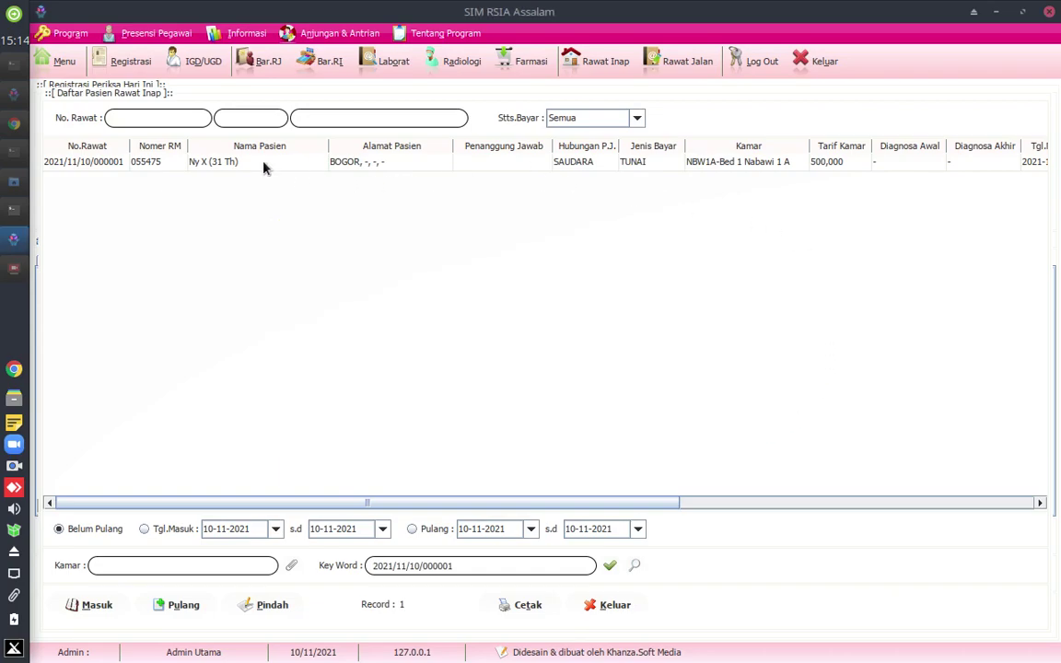
# Check the mother's entry in the inpatient list and view its Data Tagihan/Tindakan Rawat Inap form.
pyautogui.click(436, 166)
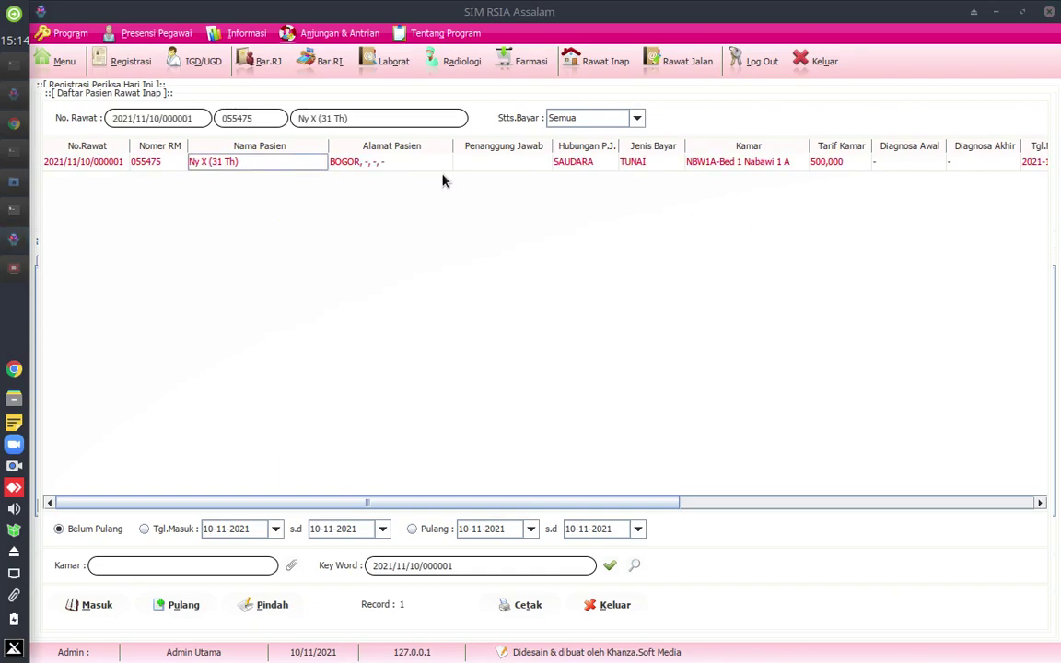
pyautogui.click(757, 163)
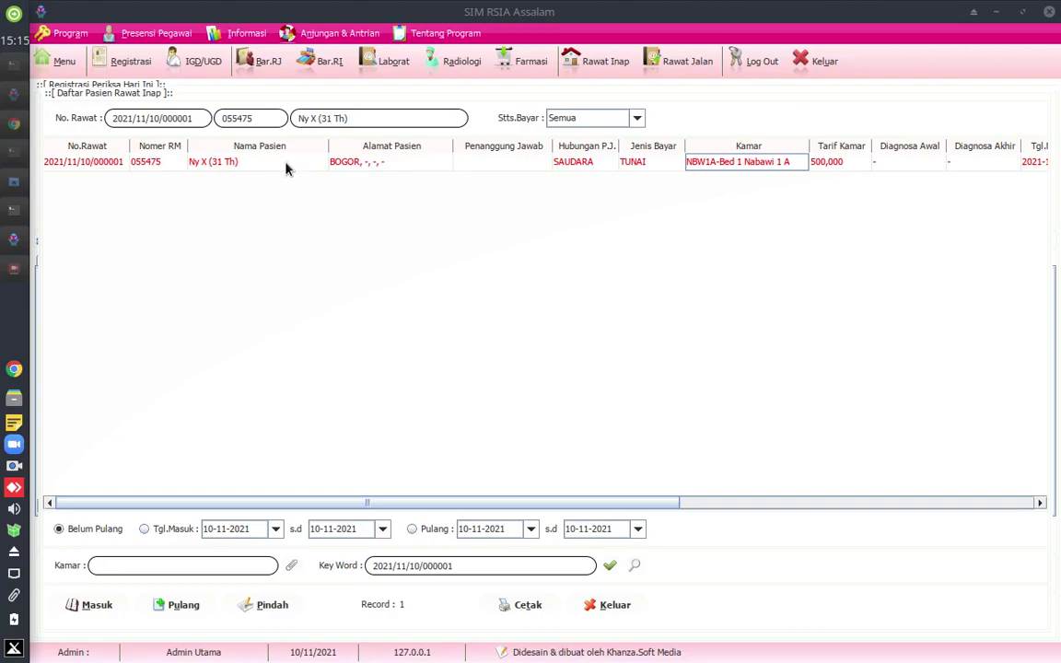
pyautogui.click(206, 164)
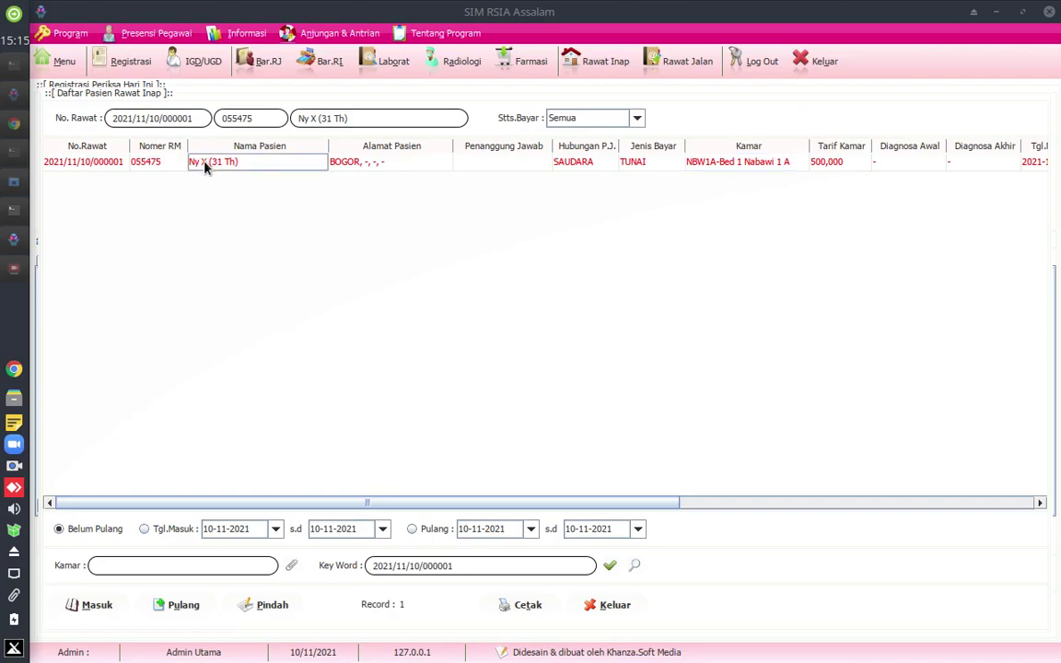
pyautogui.rightClick(205, 163)
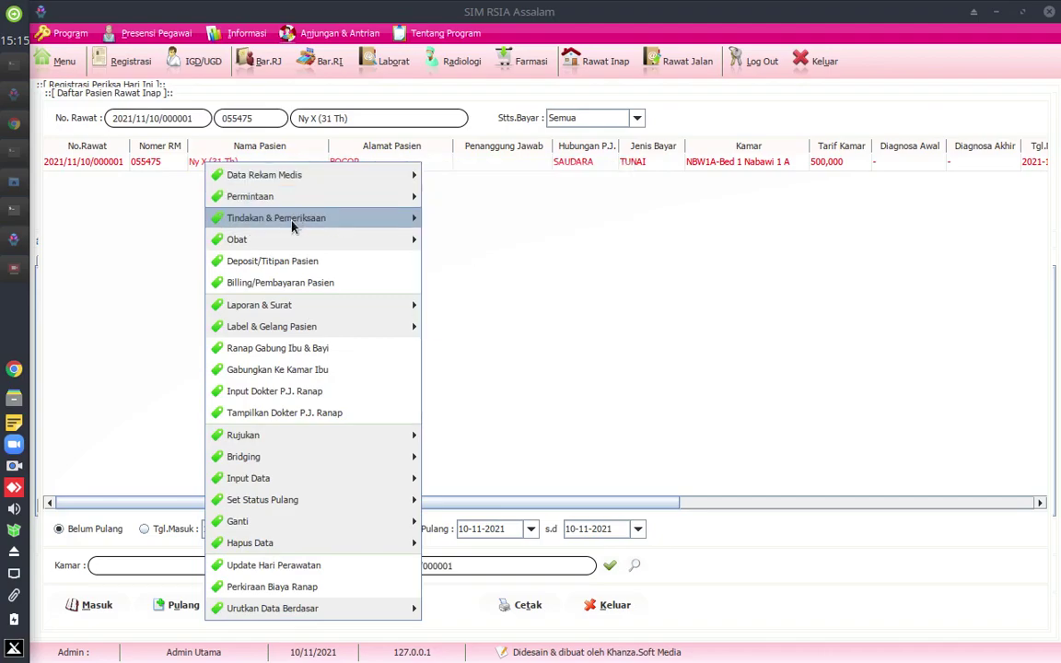
pyautogui.moveTo(292, 226)
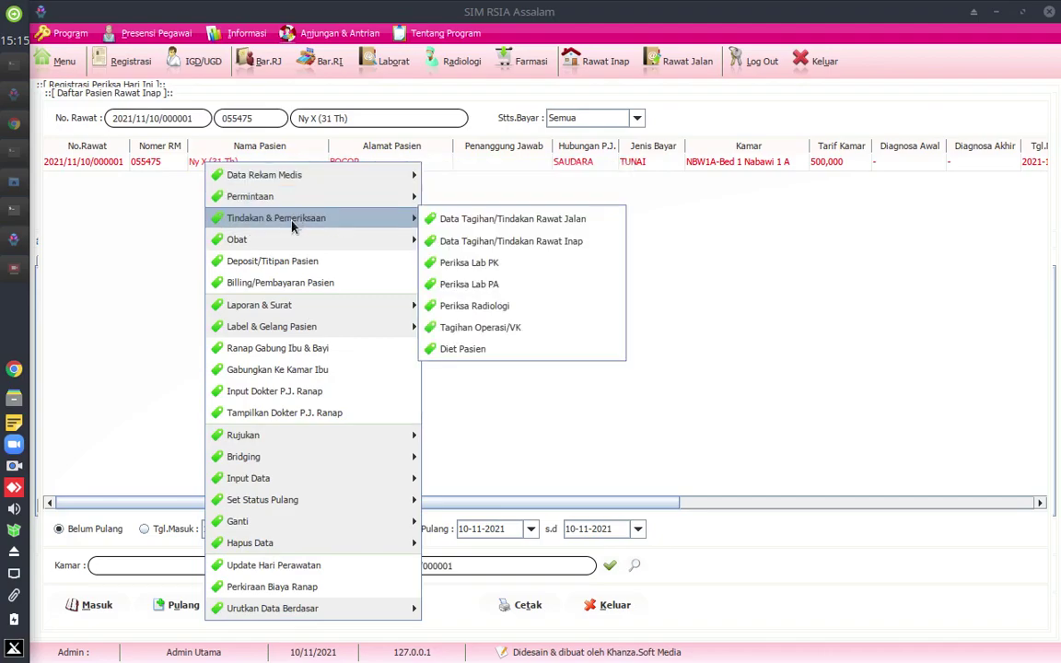
pyautogui.click(474, 243)
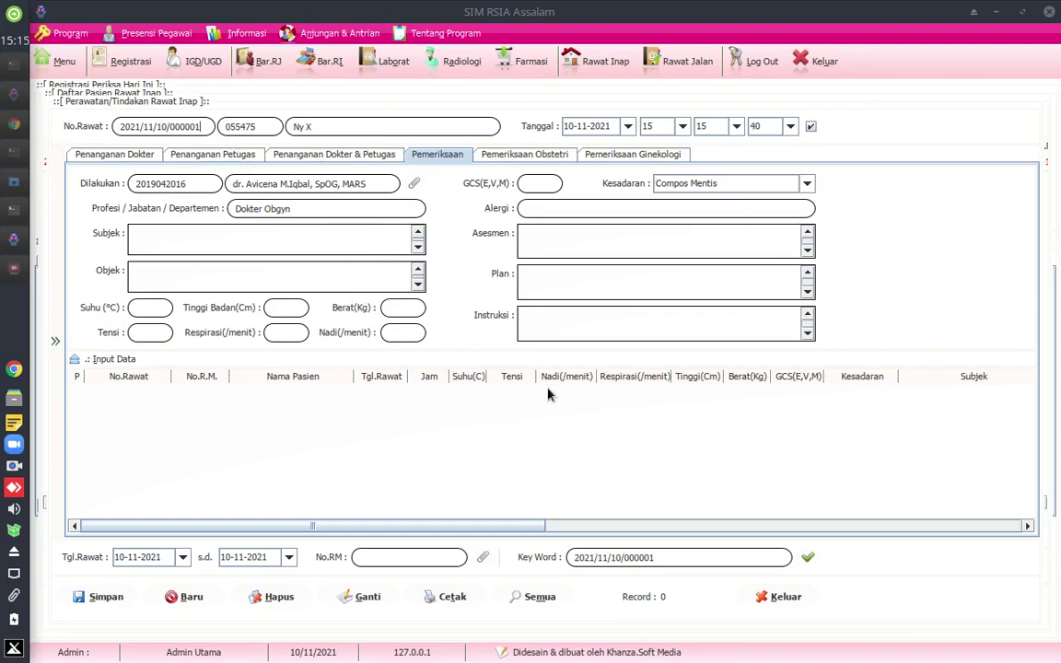
pyautogui.click(781, 596)
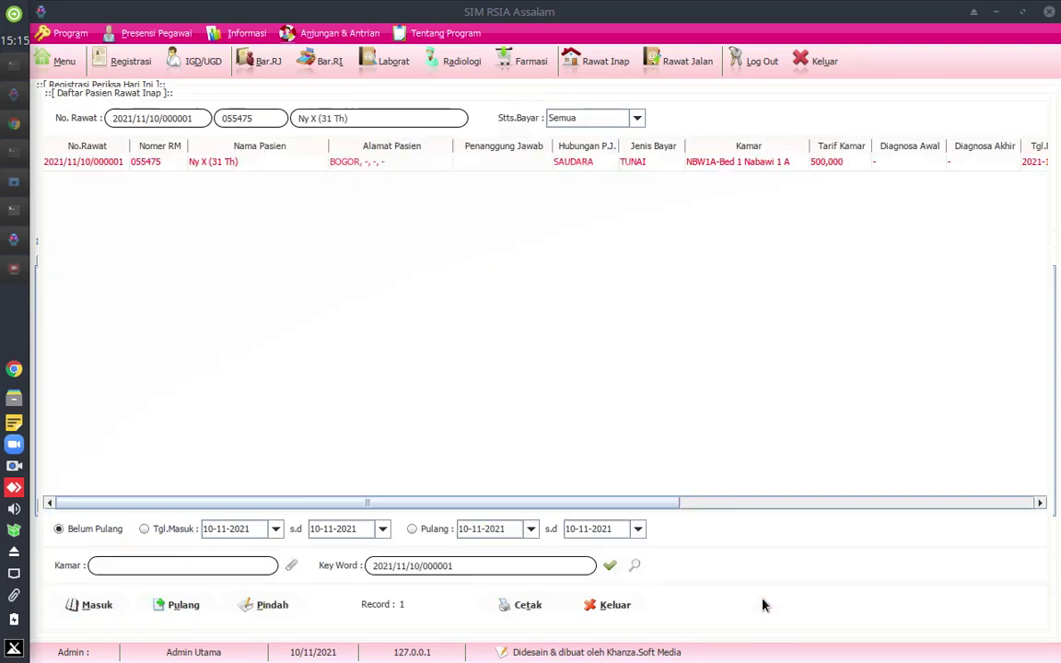
# Reopen the mother's inpatient treatment form and search the tariffs under Penanganan Dokter for "tran".
pyautogui.click(88, 164)
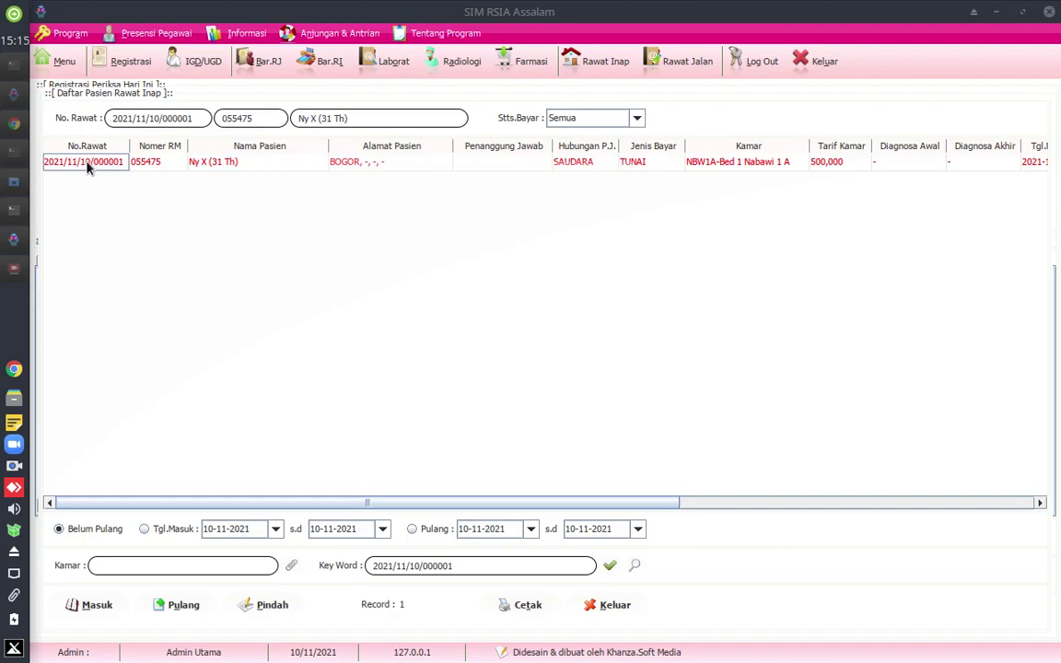
pyautogui.doubleClick(89, 164)
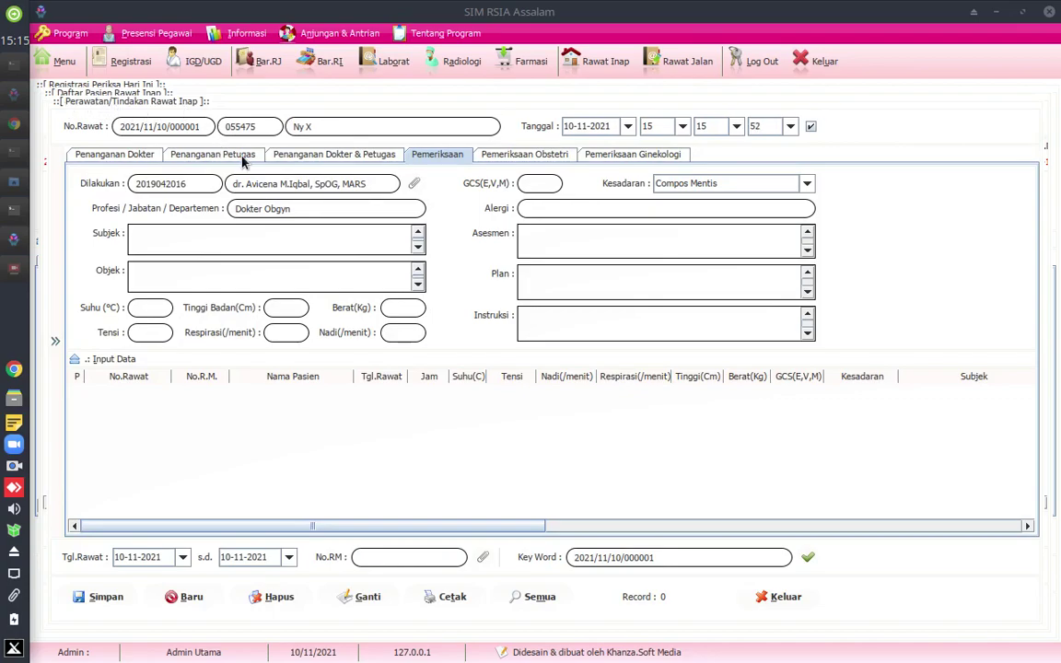
pyautogui.click(115, 154)
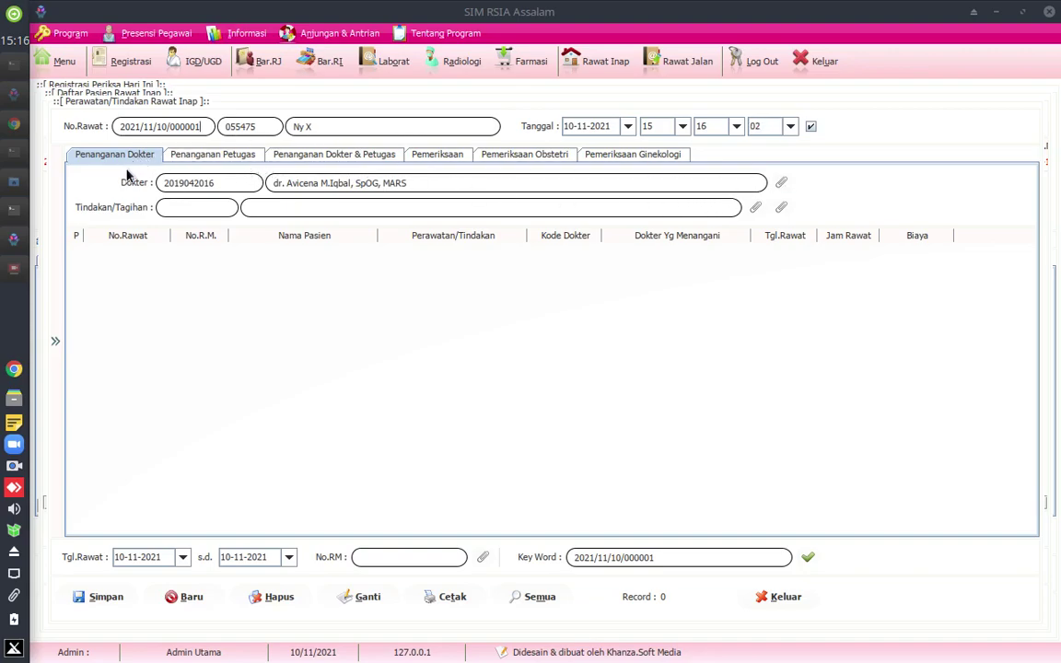
pyautogui.click(756, 210)
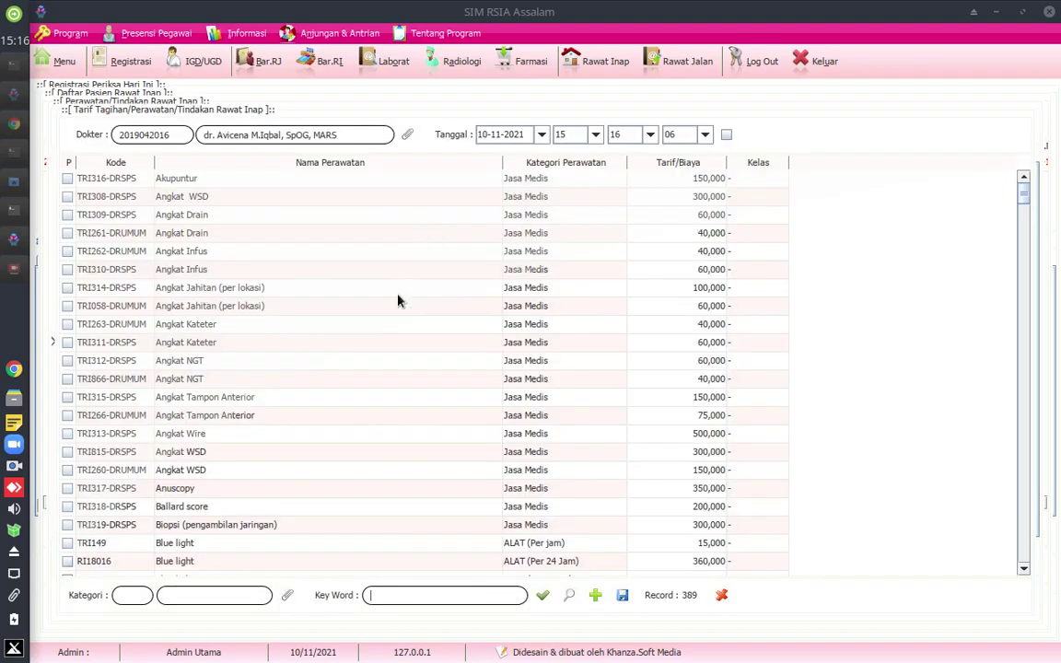
pyautogui.click(402, 596)
pyautogui.write('tran')
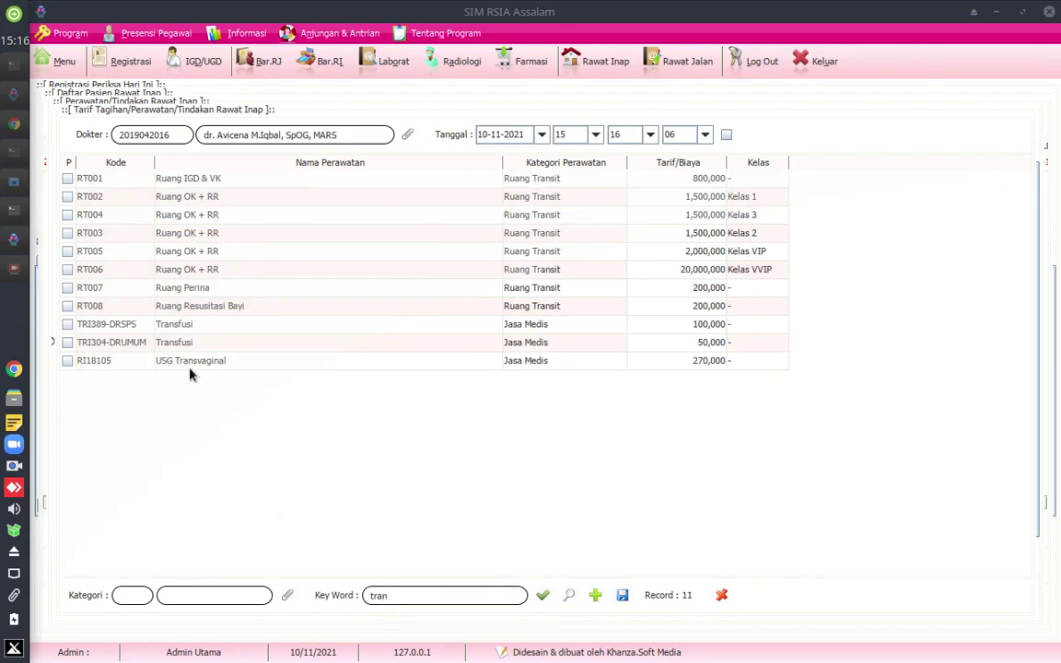
# Sort the found tariffs by code and select the Ruang IGD & VK entry, RT001.
pyautogui.click(210, 181)
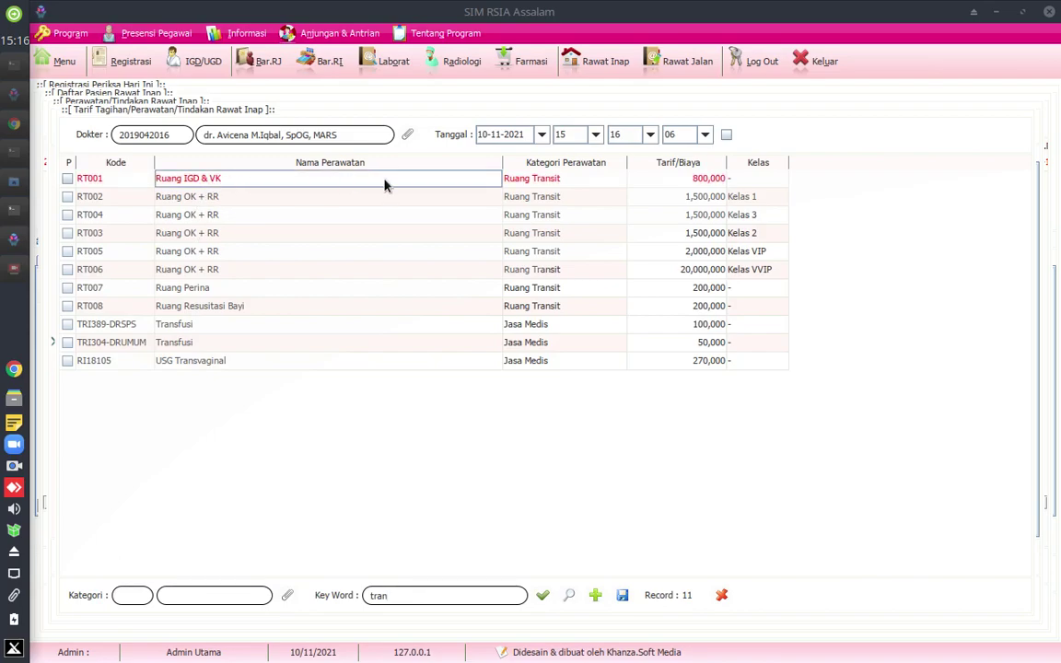
pyautogui.click(671, 180)
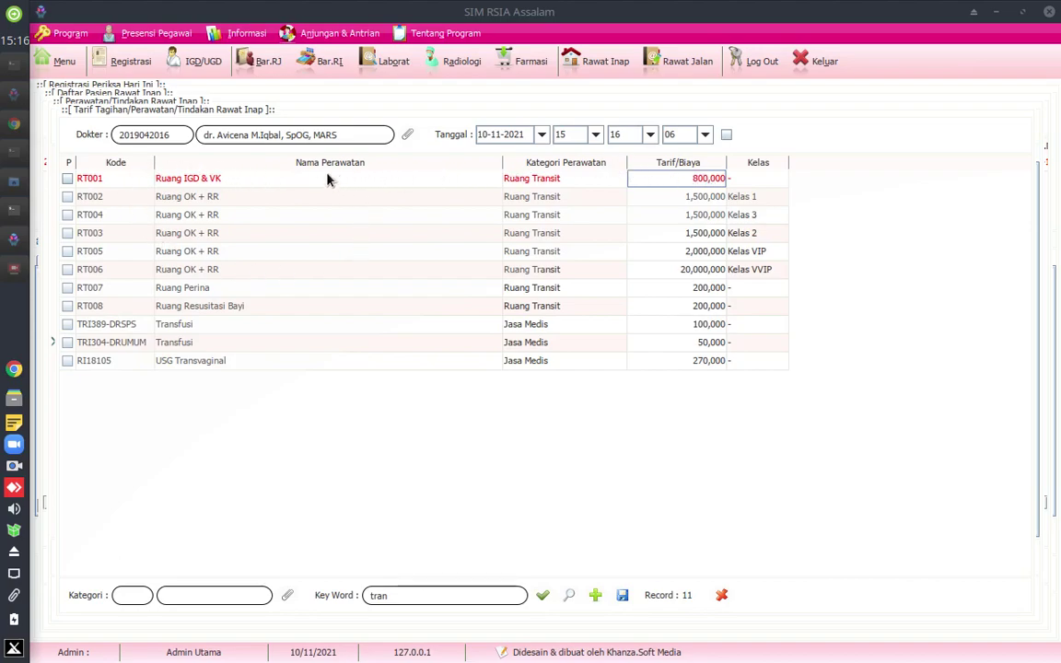
pyautogui.click(599, 178)
pyautogui.click(678, 162)
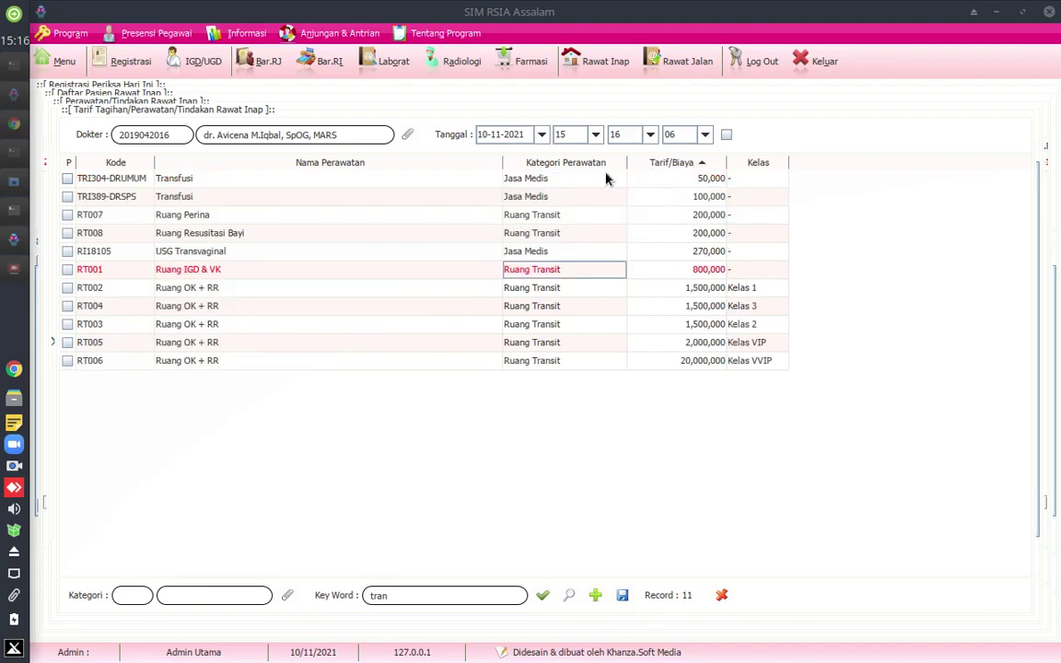
pyautogui.click(128, 163)
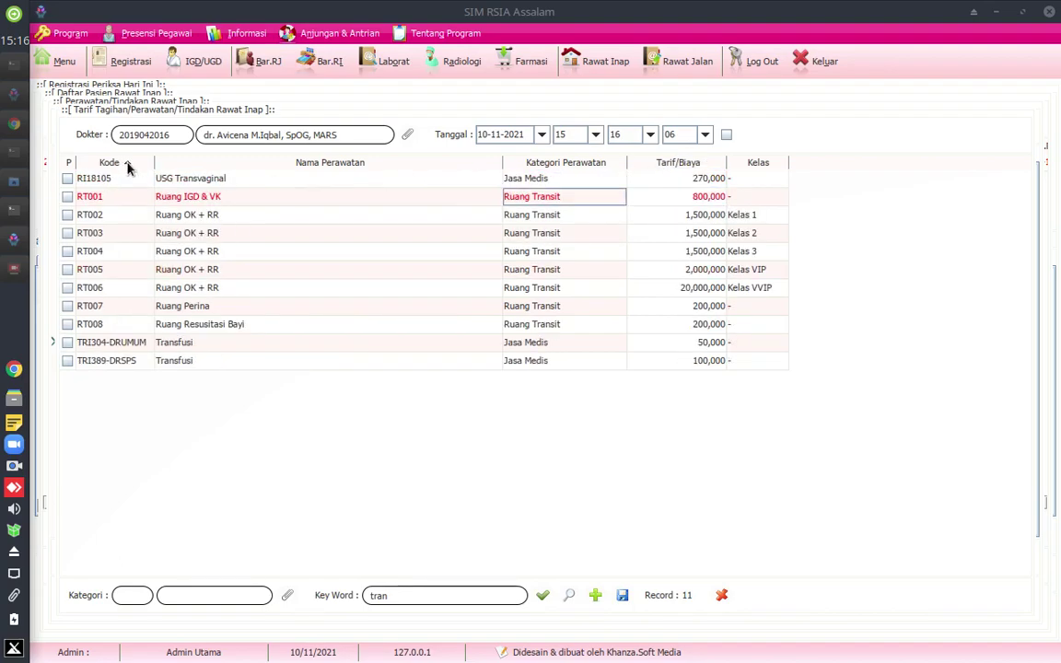
pyautogui.click(244, 197)
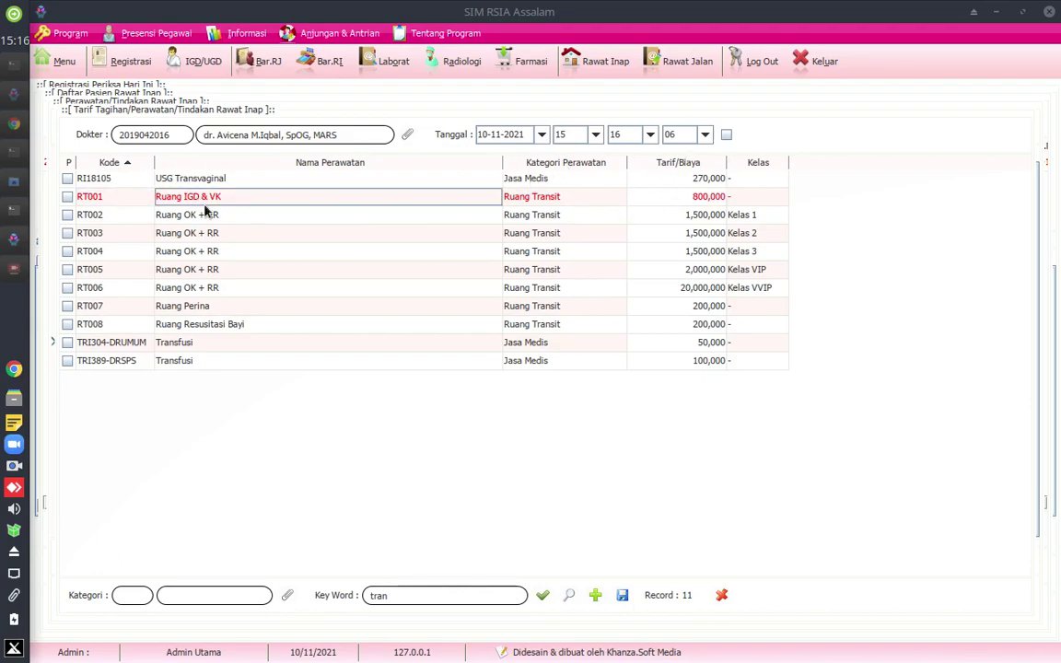
# Examine the transit room tariffs, comparing the Ruang IGD & VK entry with the Ruang OK + RR entries for each class.
pyautogui.click(524, 191)
pyautogui.click(344, 184)
pyautogui.click(245, 195)
pyautogui.click(526, 199)
pyautogui.click(756, 219)
pyautogui.click(758, 233)
pyautogui.click(758, 252)
pyautogui.click(758, 269)
pyautogui.click(758, 287)
pyautogui.click(758, 233)
pyautogui.click(757, 215)
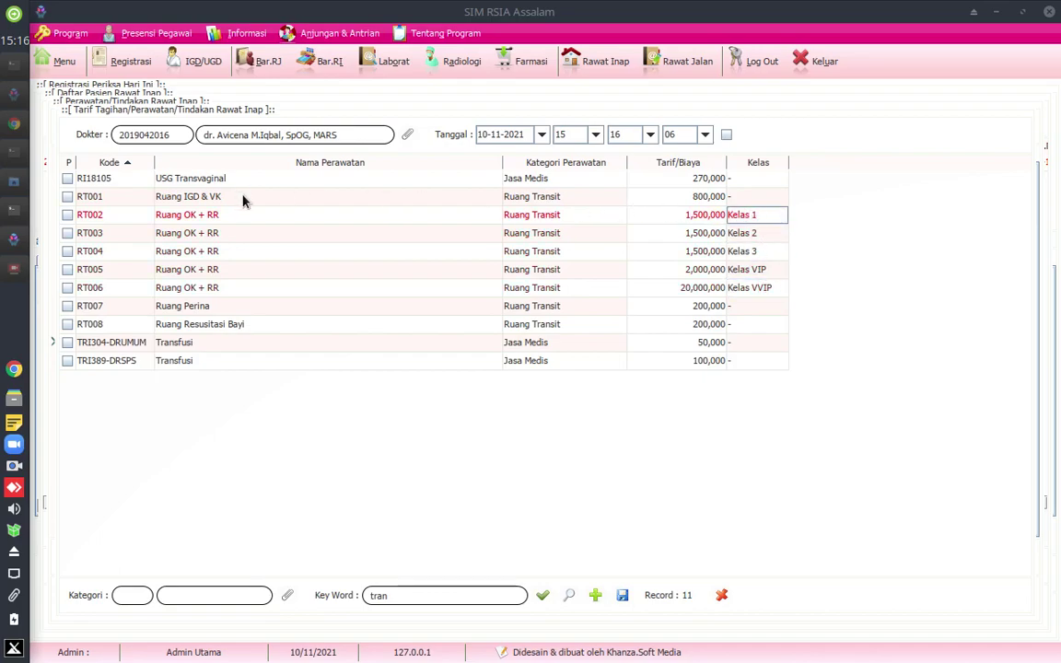
# Choose the RT001 Ruang IGD & VK tariff, save it as a charge for the mother and close the treatment form.
pyautogui.click(171, 200)
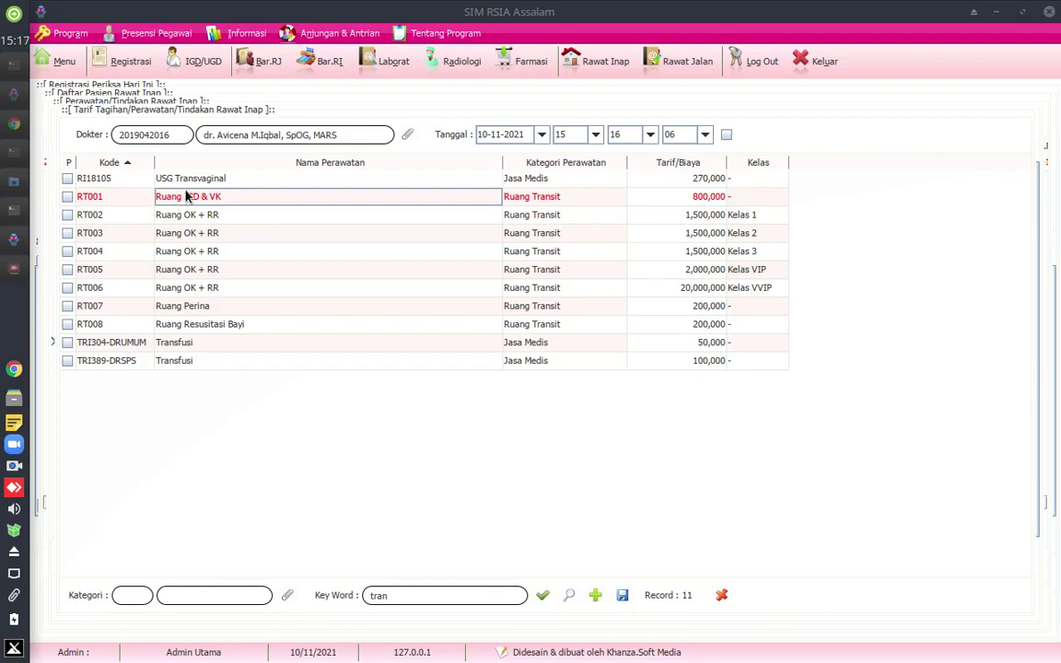
pyautogui.doubleClick(189, 197)
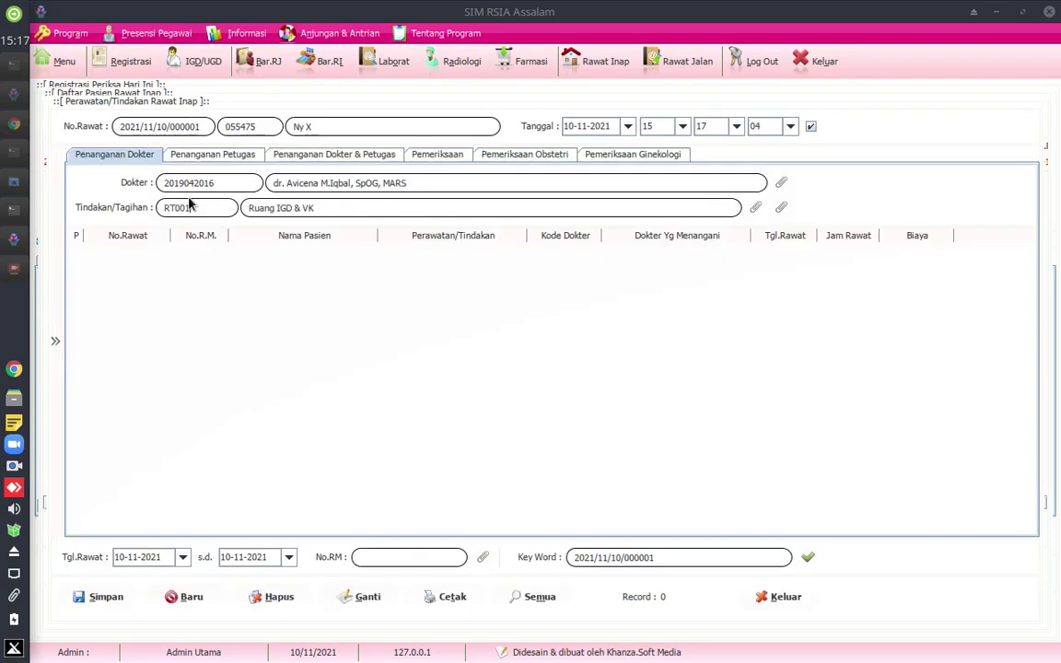
pyautogui.click(105, 598)
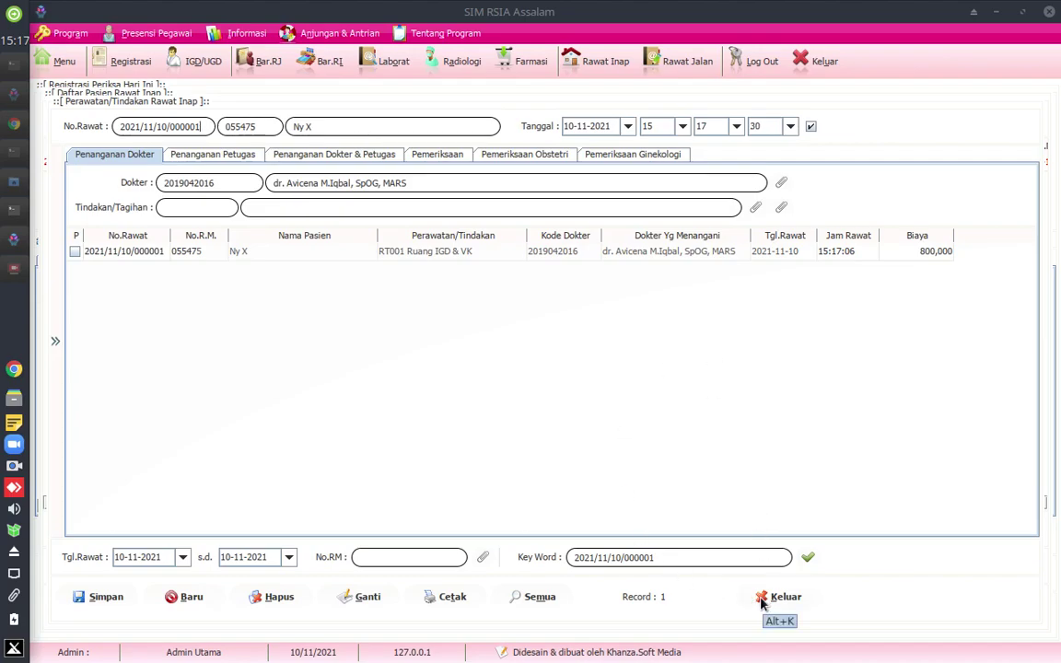
pyautogui.click(781, 597)
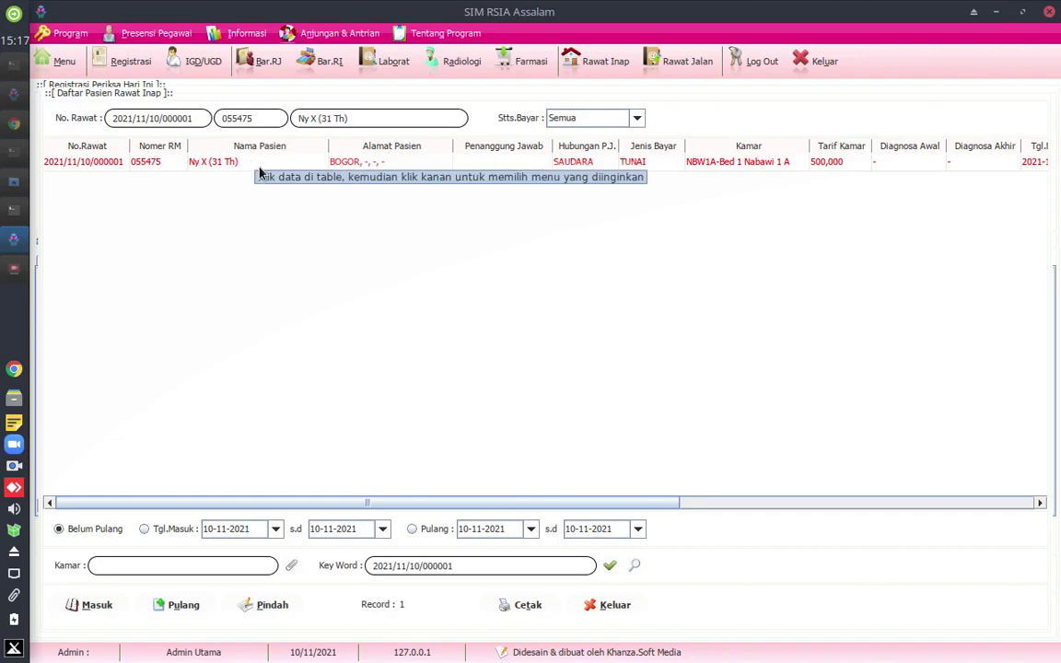
# Reopen the mother's inpatient treatment form and search the doctor treatment tariffs for "trans".
pyautogui.doubleClick(109, 162)
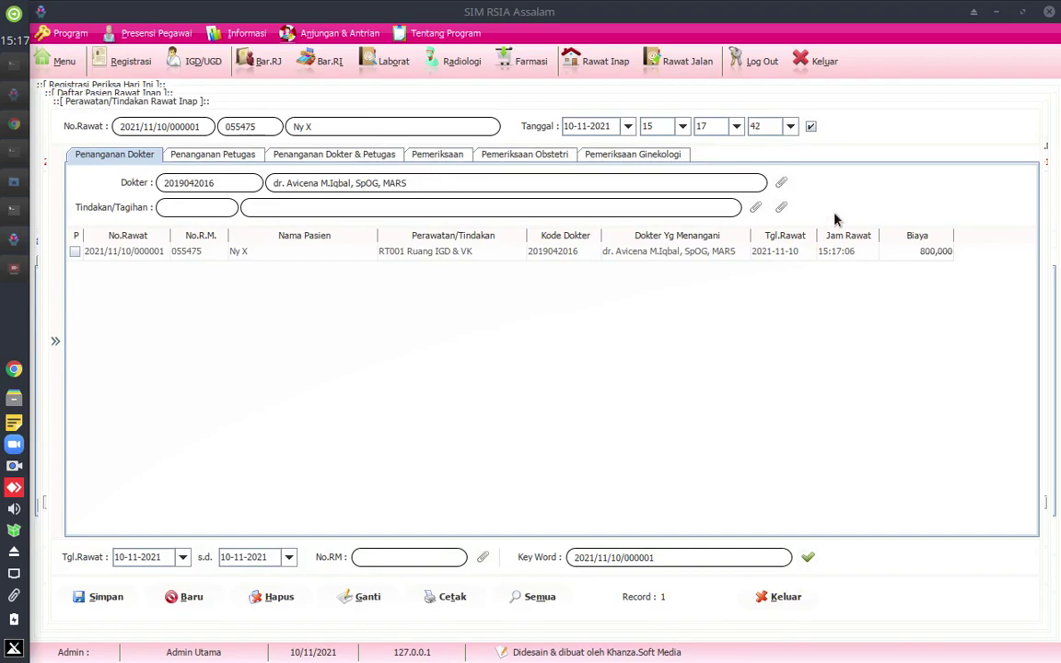
pyautogui.click(755, 207)
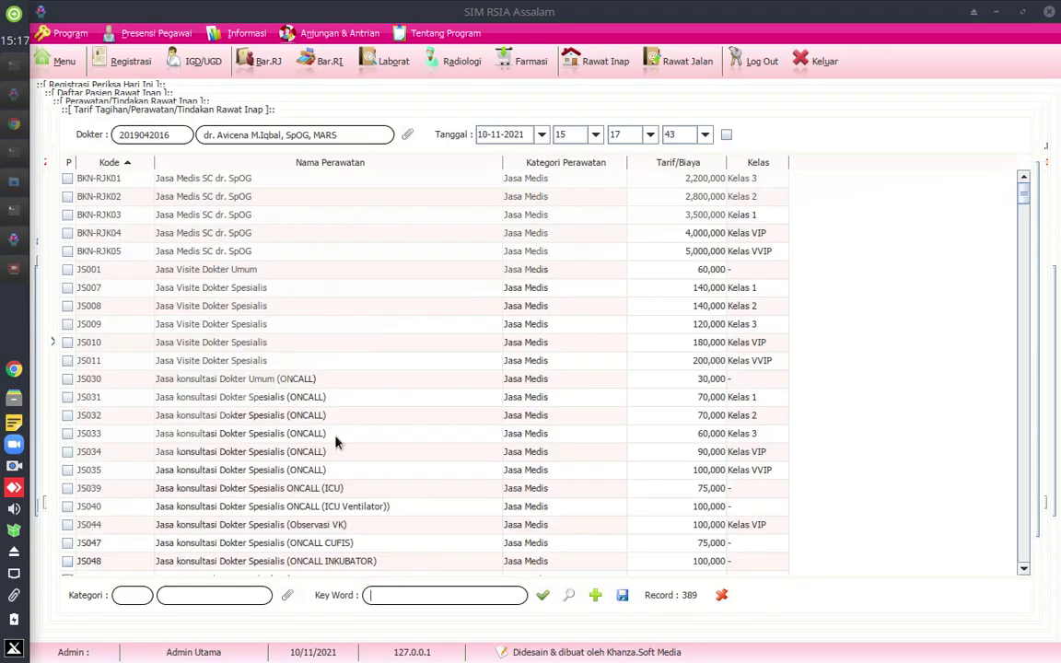
pyautogui.click(422, 597)
pyautogui.write('trans')
# Choose the Kelas 1 Ruang OK + RR tariff, RT002, save it as a charge for the mother and close the form.
pyautogui.click(194, 214)
pyautogui.click(684, 219)
pyautogui.click(362, 218)
pyautogui.doubleClick(363, 221)
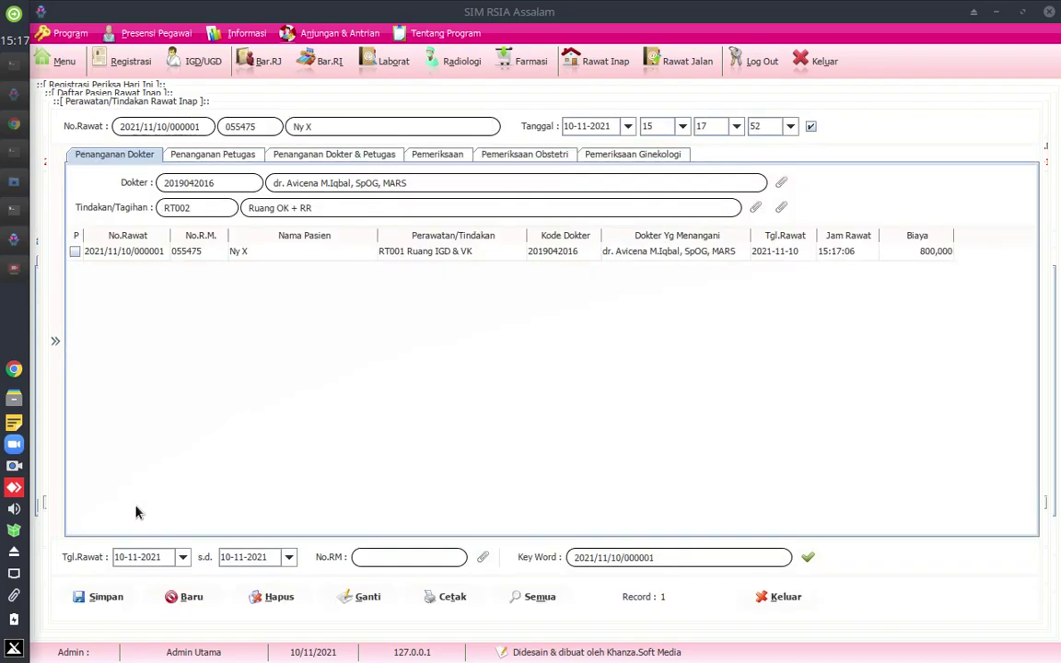
pyautogui.click(99, 596)
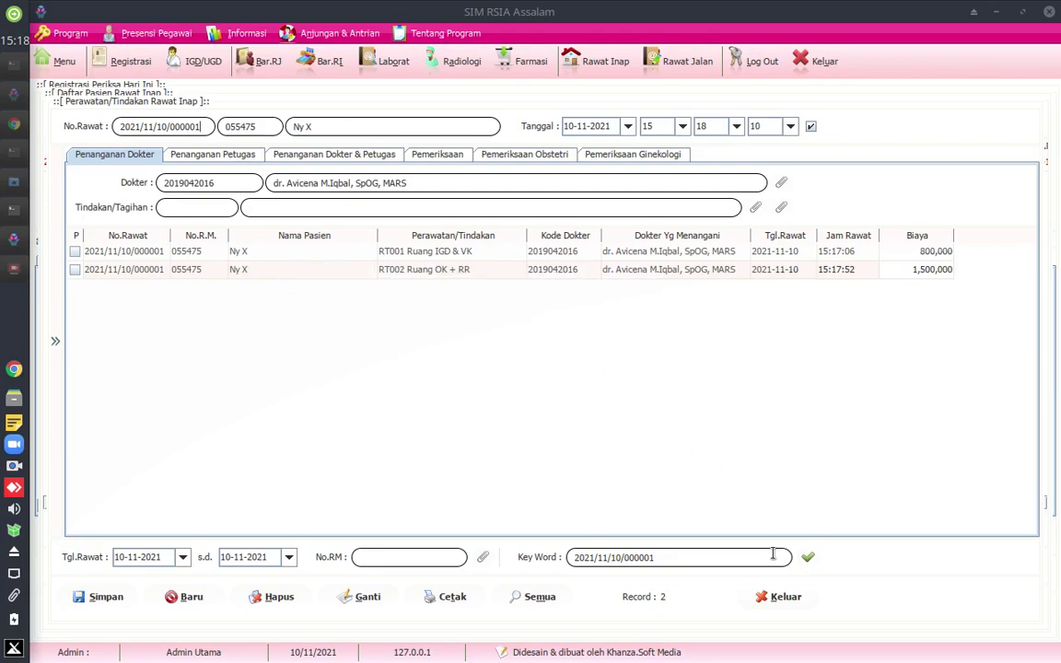
pyautogui.click(772, 600)
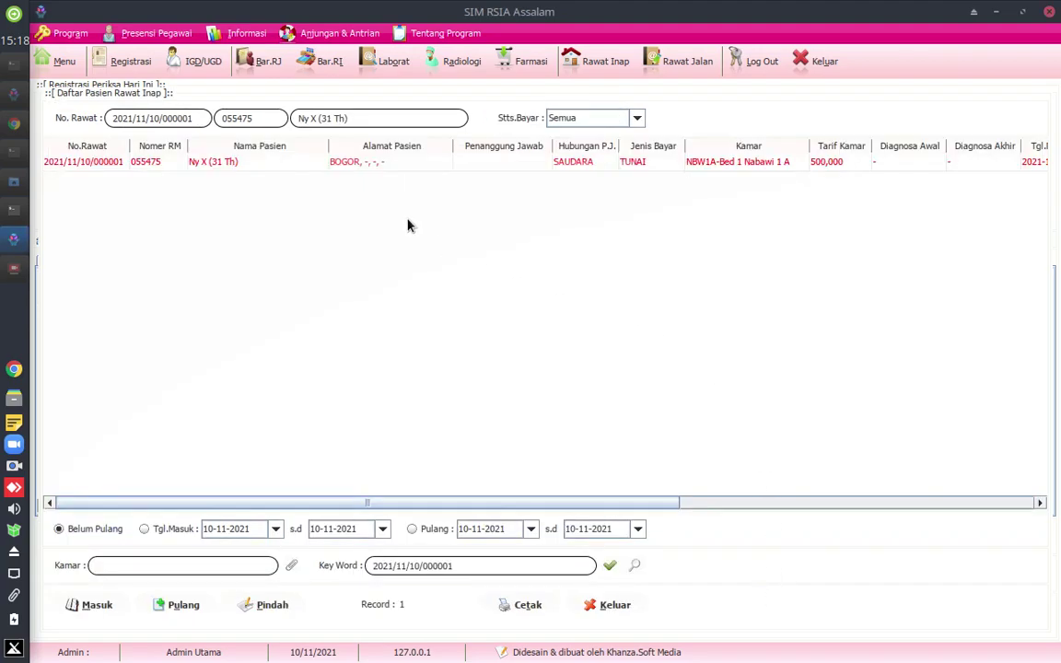
# Check the mother's assigned room in the inpatient list and reopen her inpatient treatment form.
pyautogui.click(737, 163)
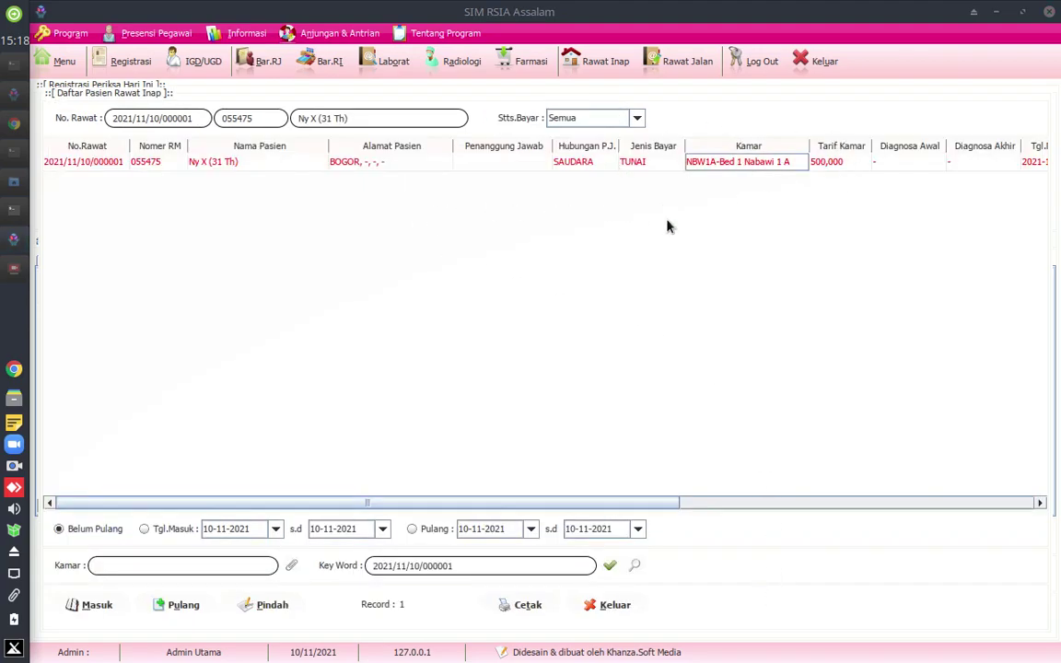
pyautogui.click(96, 163)
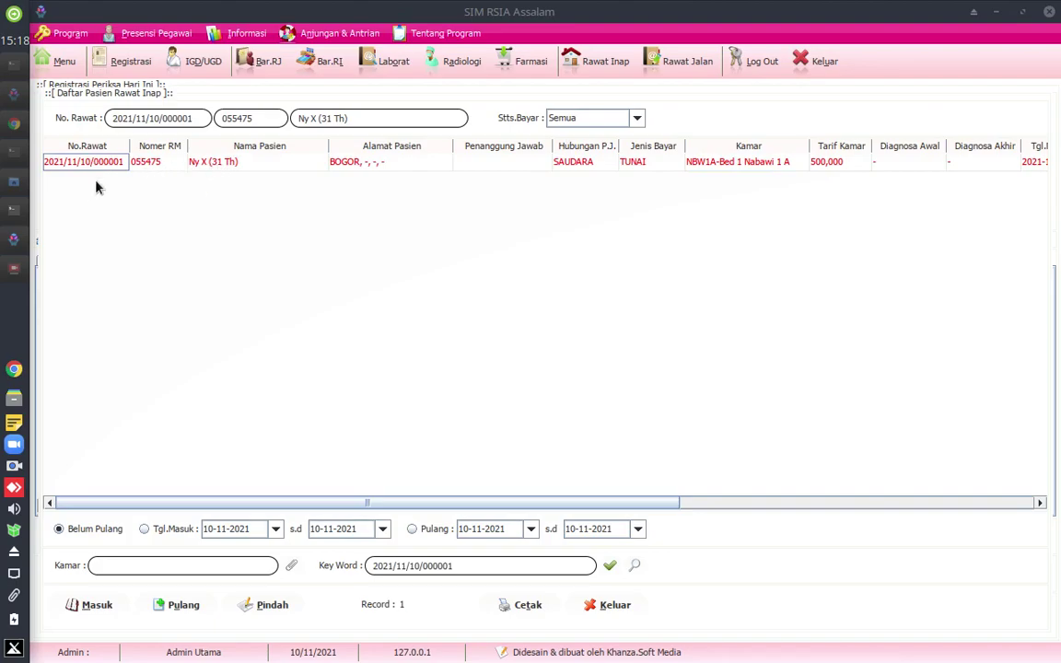
pyautogui.doubleClick(99, 166)
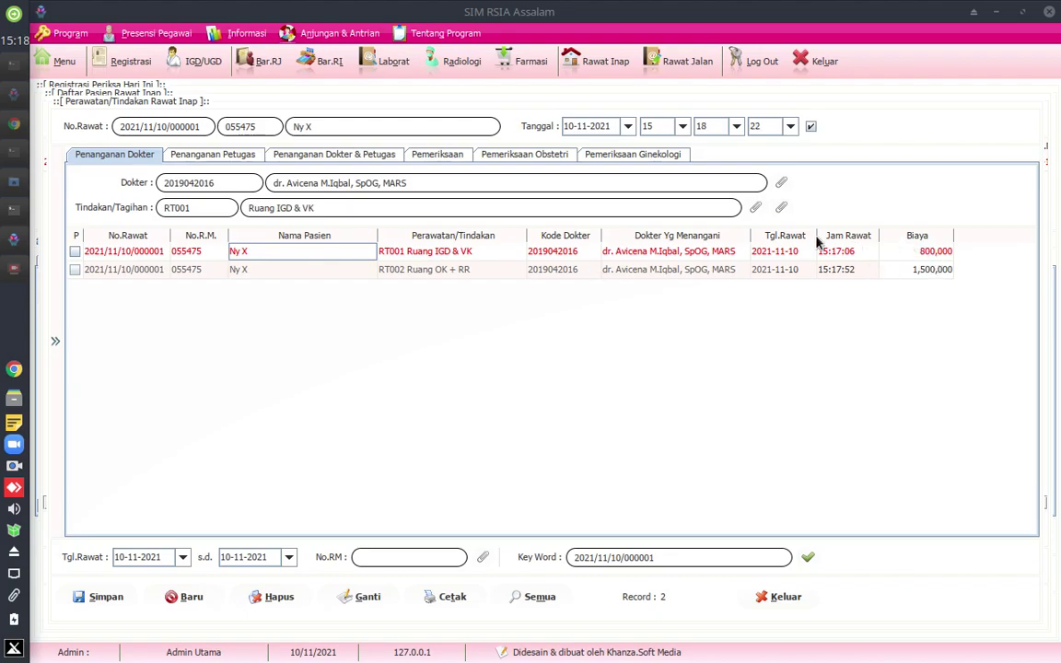
# Review the mother's saved Ruang IGD & VK and Ruang OK + RR charges, and return to today's registrations.
pyautogui.click(437, 270)
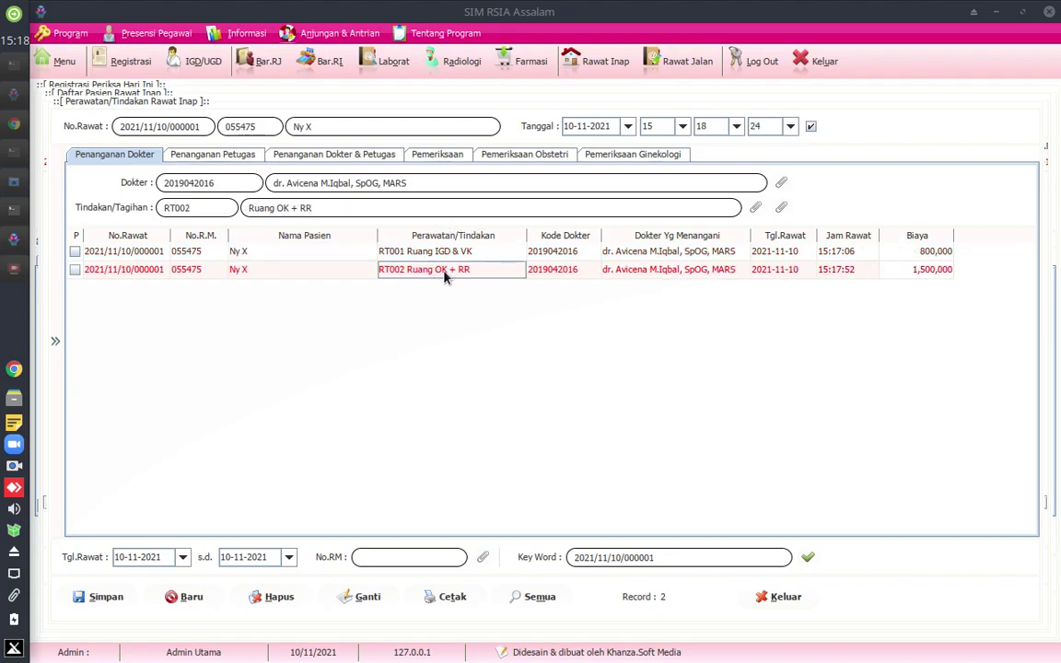
pyautogui.click(426, 253)
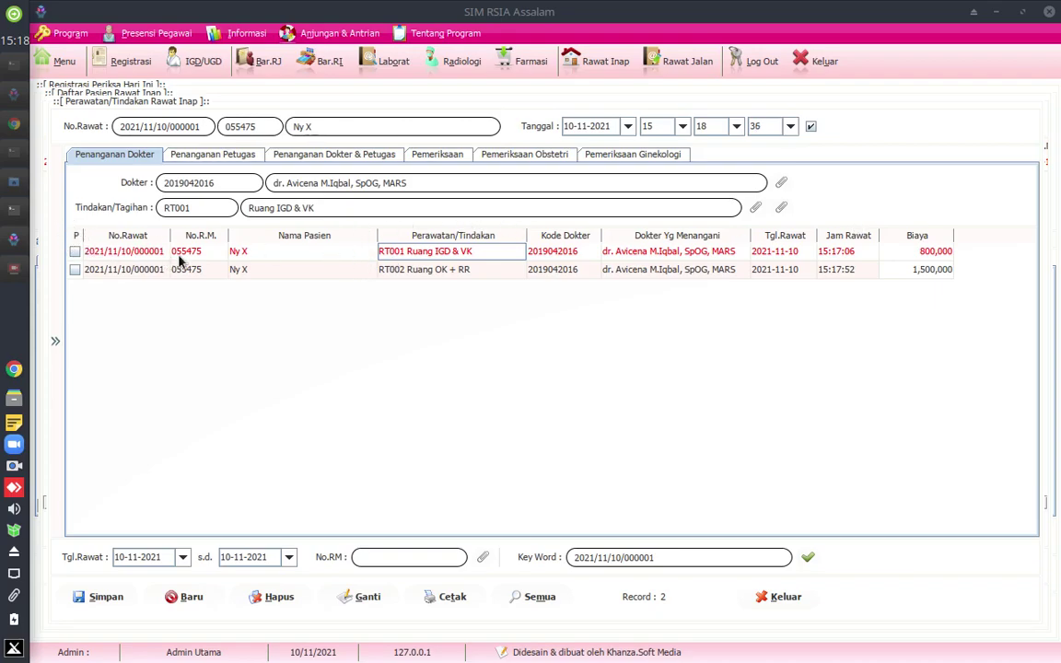
pyautogui.click(280, 253)
pyautogui.click(421, 249)
pyautogui.click(428, 271)
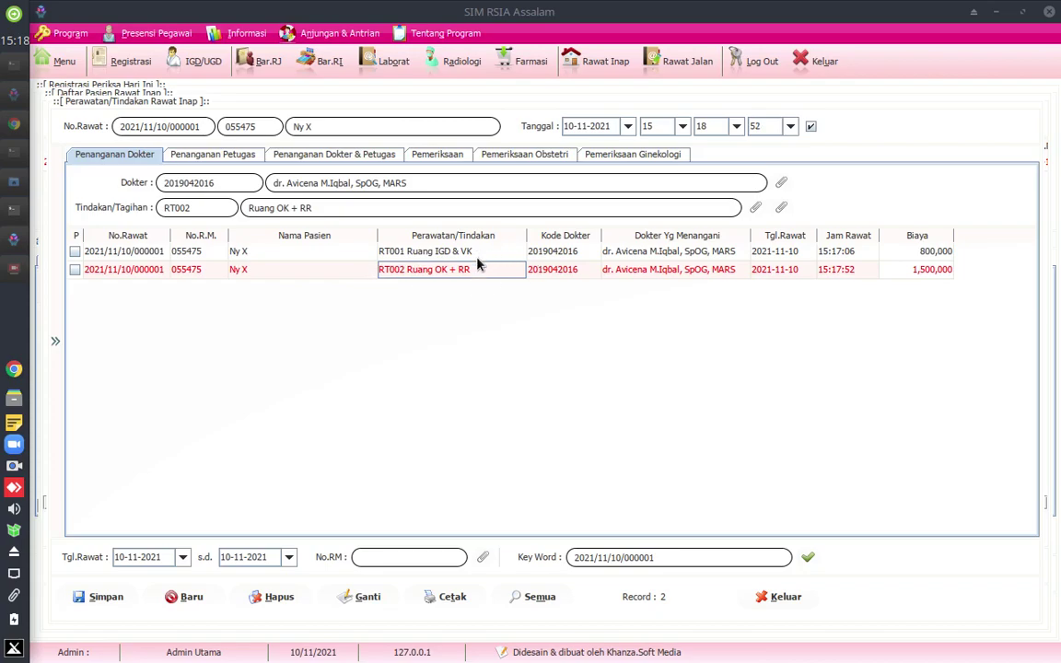
pyautogui.click(465, 253)
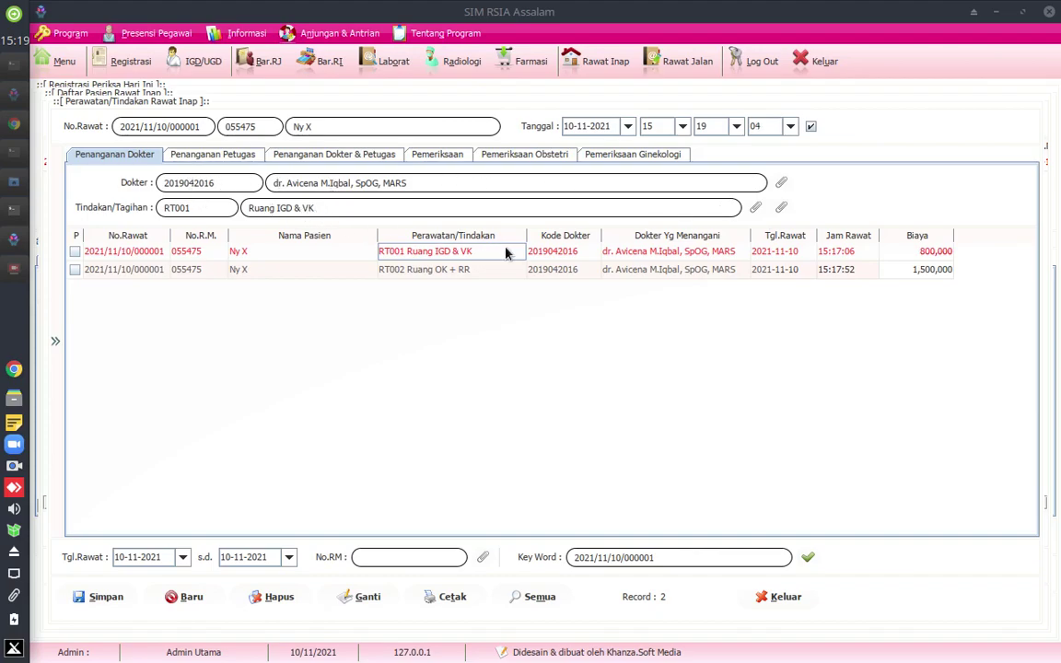
pyautogui.click(447, 269)
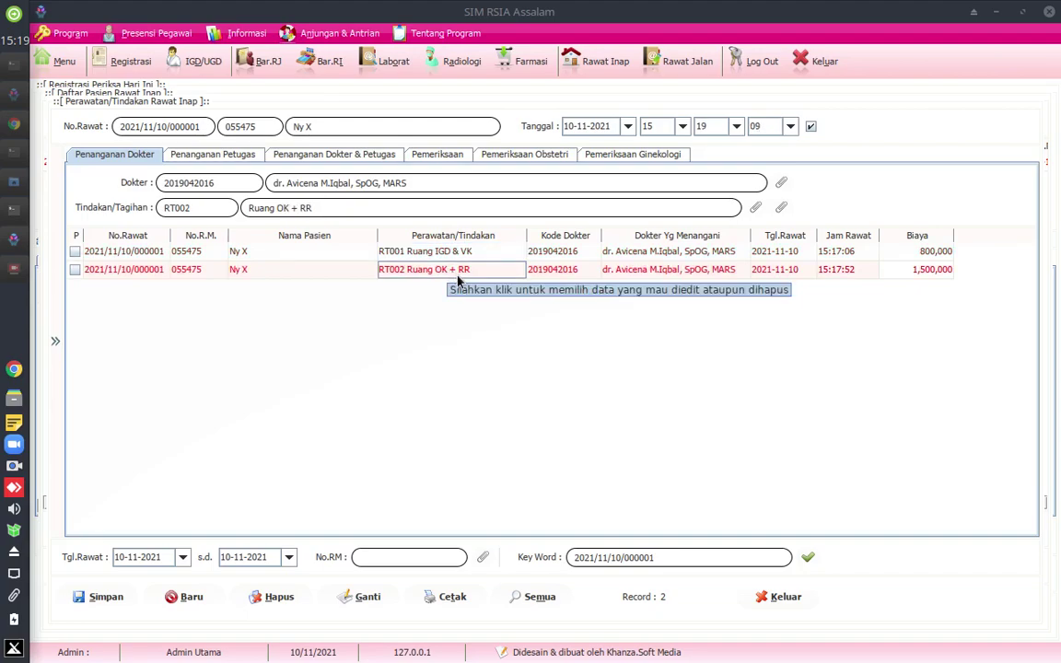
pyautogui.click(426, 250)
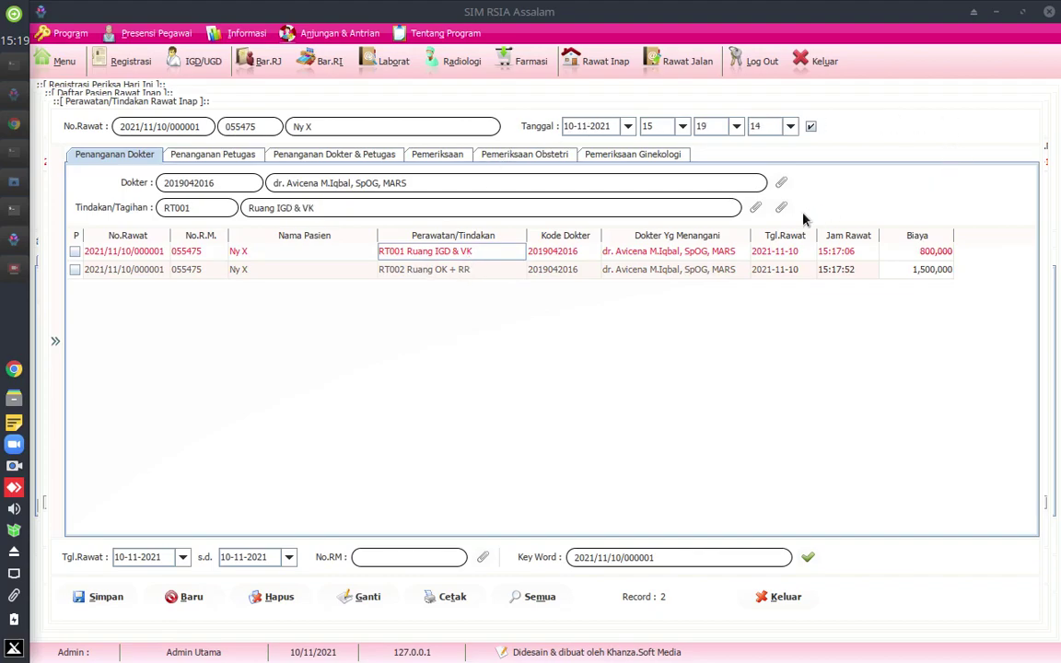
pyautogui.click(467, 269)
pyautogui.click(463, 254)
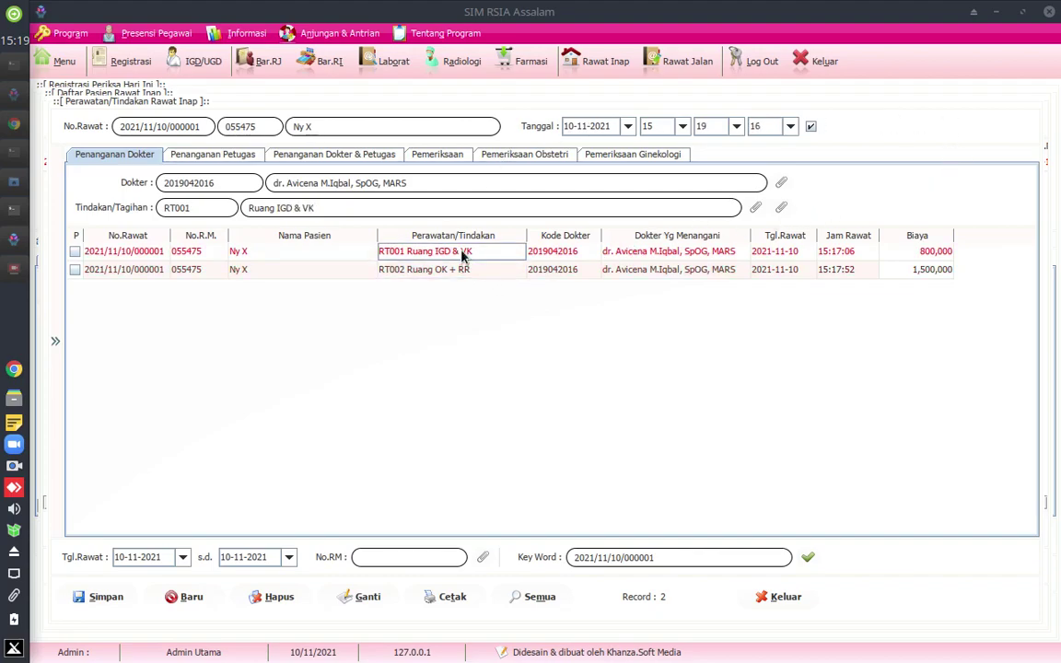
pyautogui.click(466, 271)
pyautogui.click(472, 257)
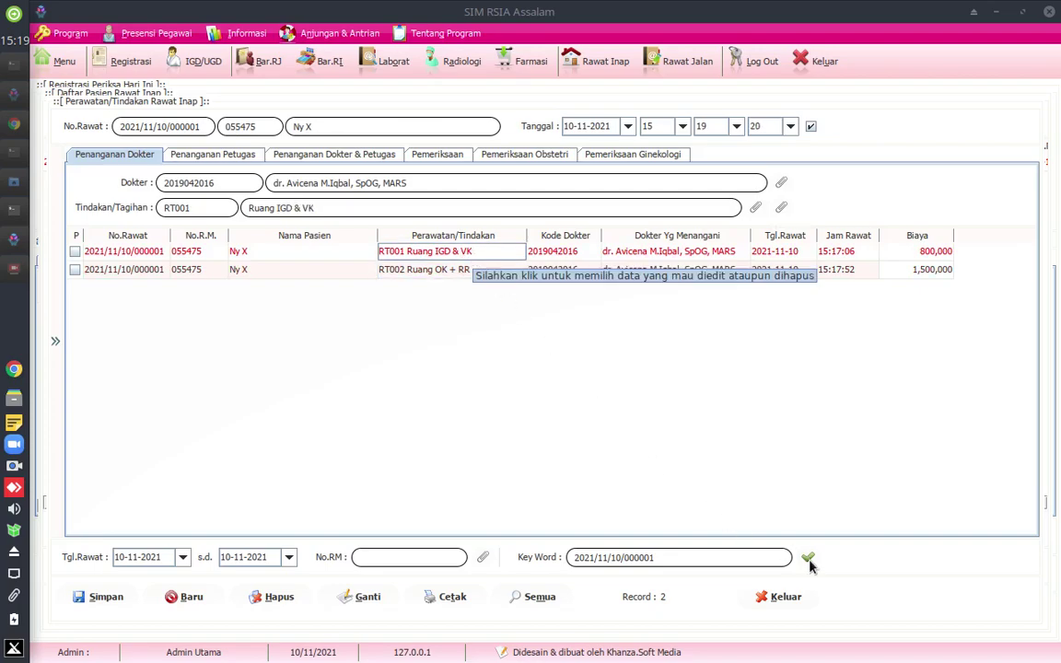
pyautogui.click(761, 598)
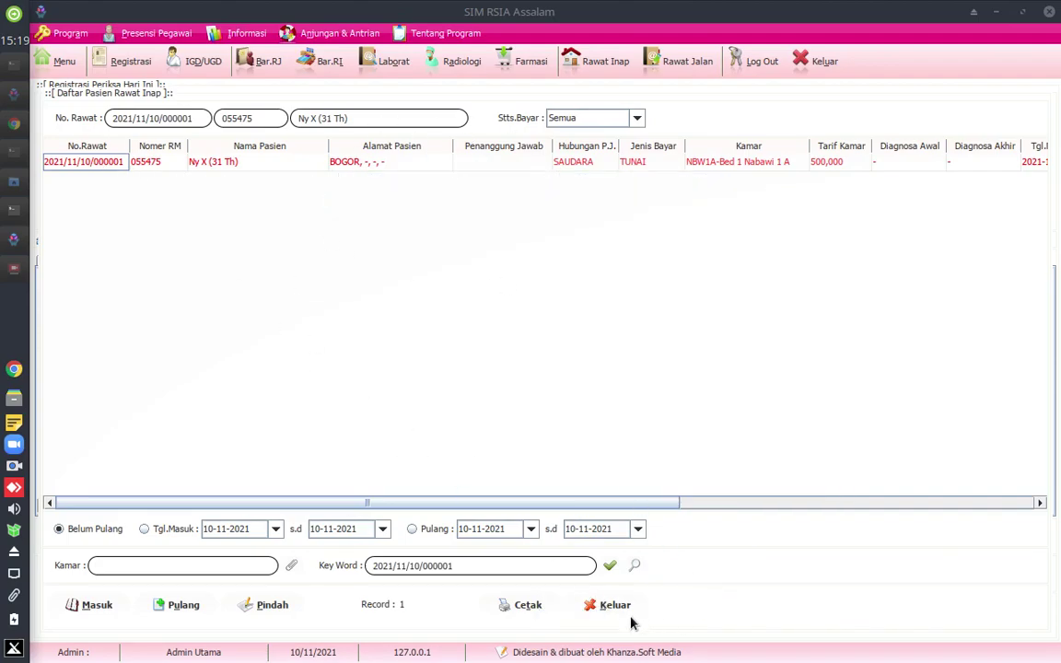
pyautogui.click(604, 609)
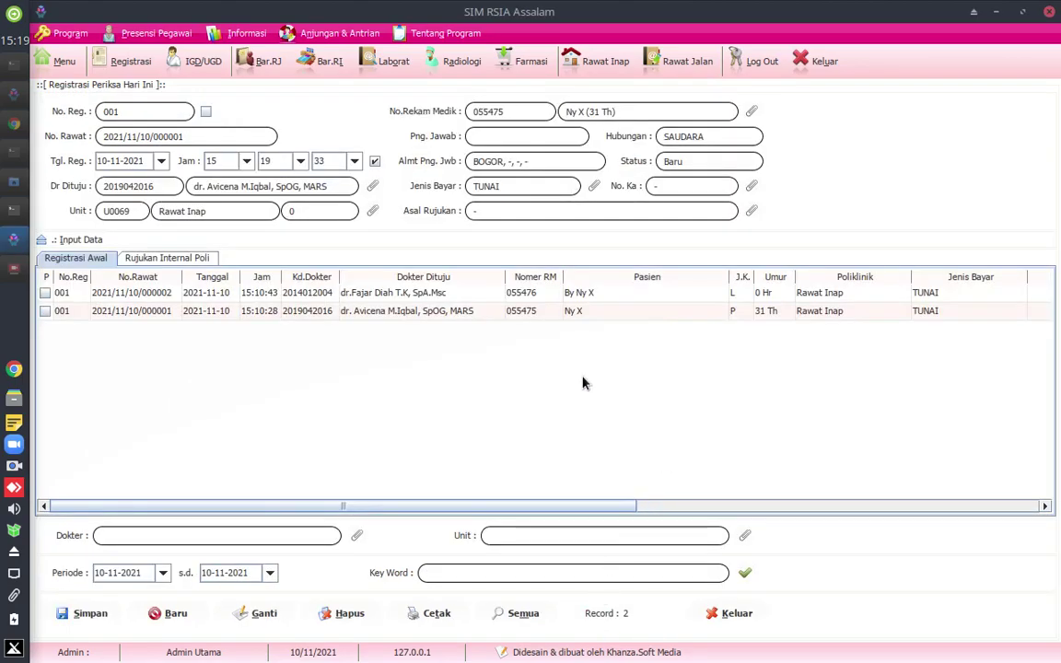
# Examine the newborn's entry in today's registrations, including the patient, medical record number and assigned doctor.
pyautogui.click(470, 294)
pyautogui.click(536, 295)
pyautogui.click(583, 293)
pyautogui.click(516, 292)
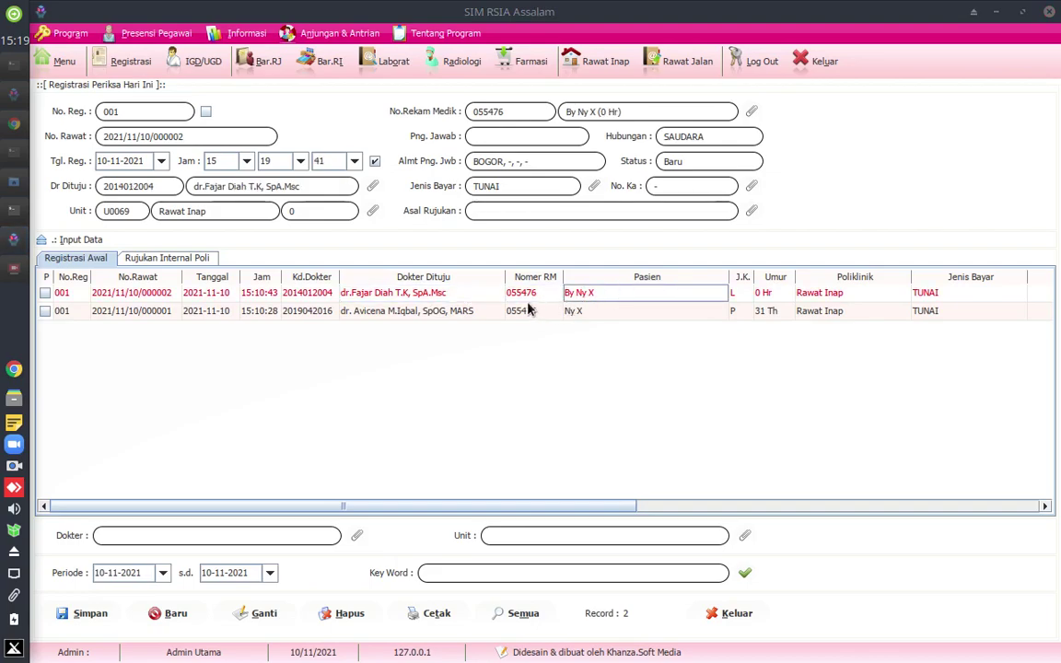
pyautogui.click(567, 294)
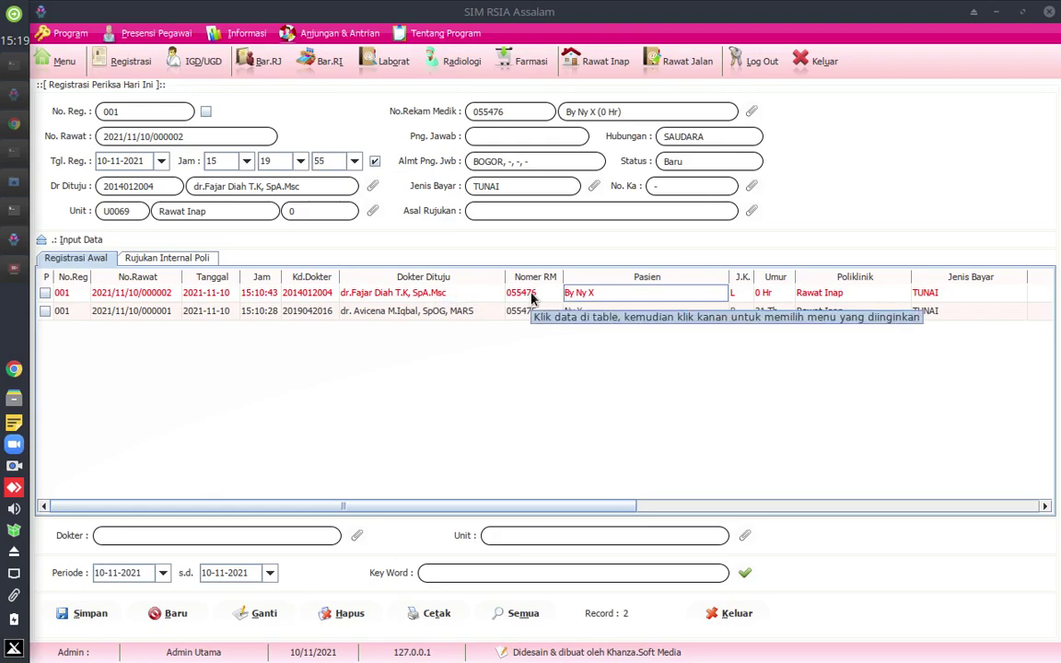
pyautogui.click(506, 292)
pyautogui.click(478, 293)
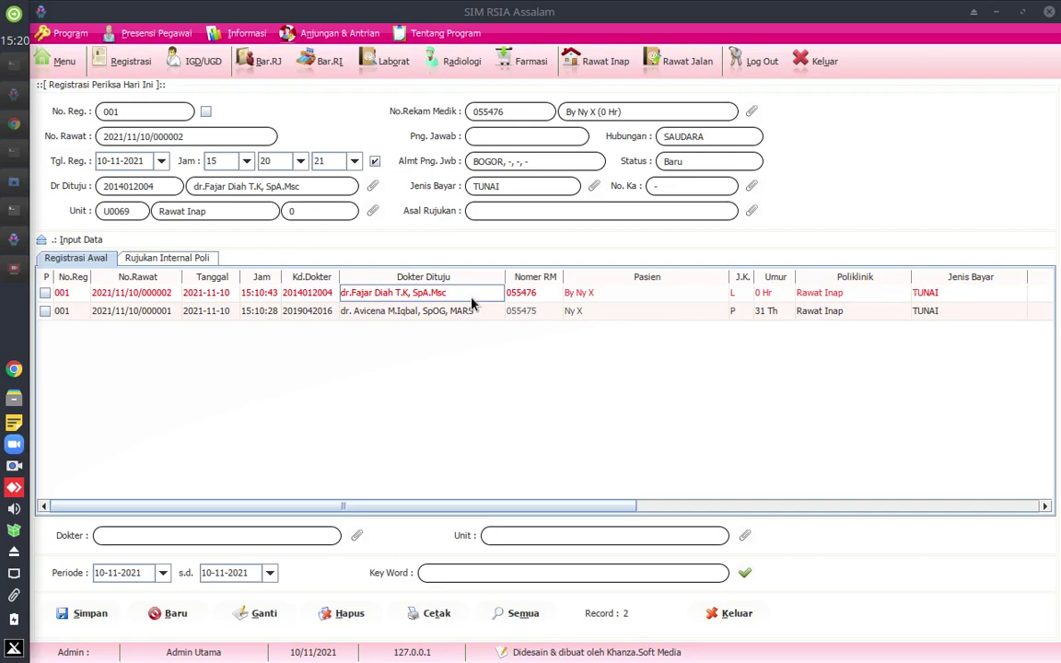
pyautogui.click(14, 241)
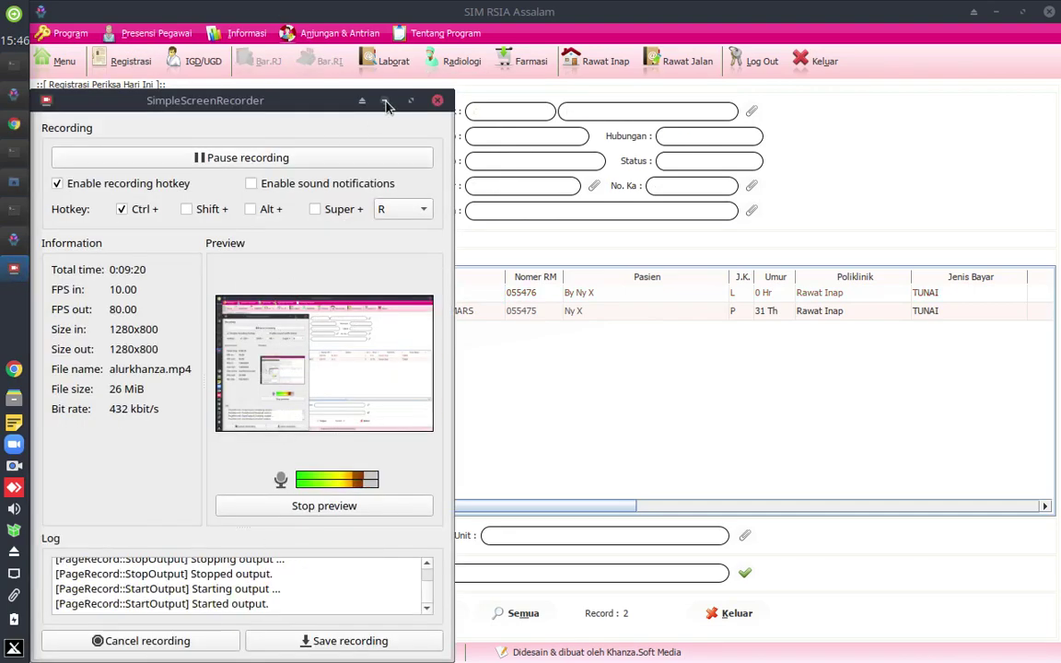
pyautogui.click(384, 99)
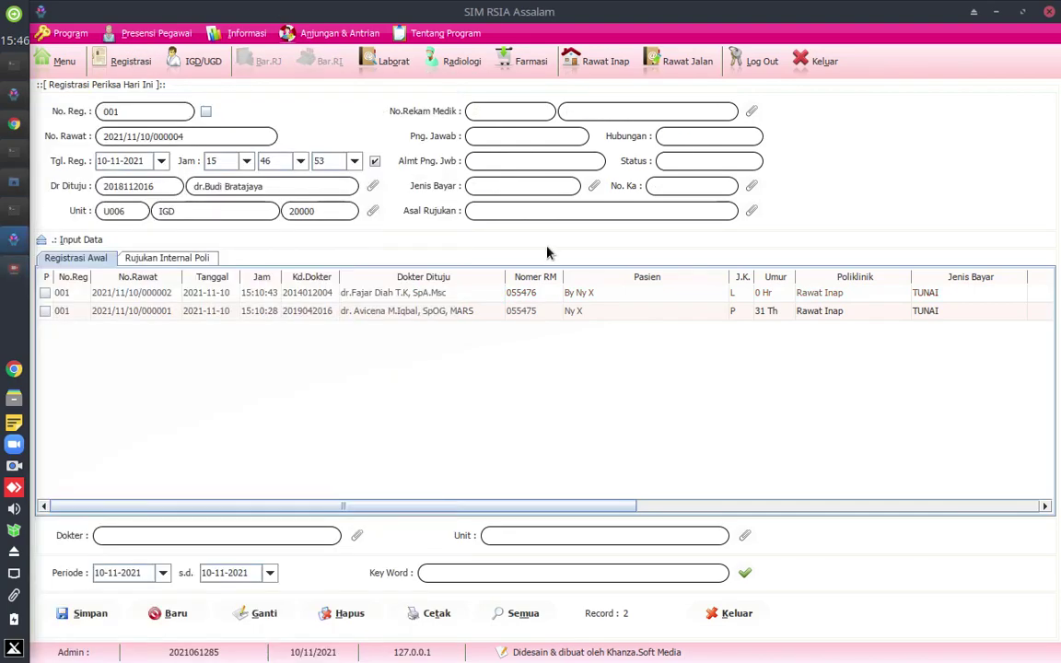
# Select the newborn's registration and set its status to Dirawat to open the inpatient room entry form.
pyautogui.click(564, 294)
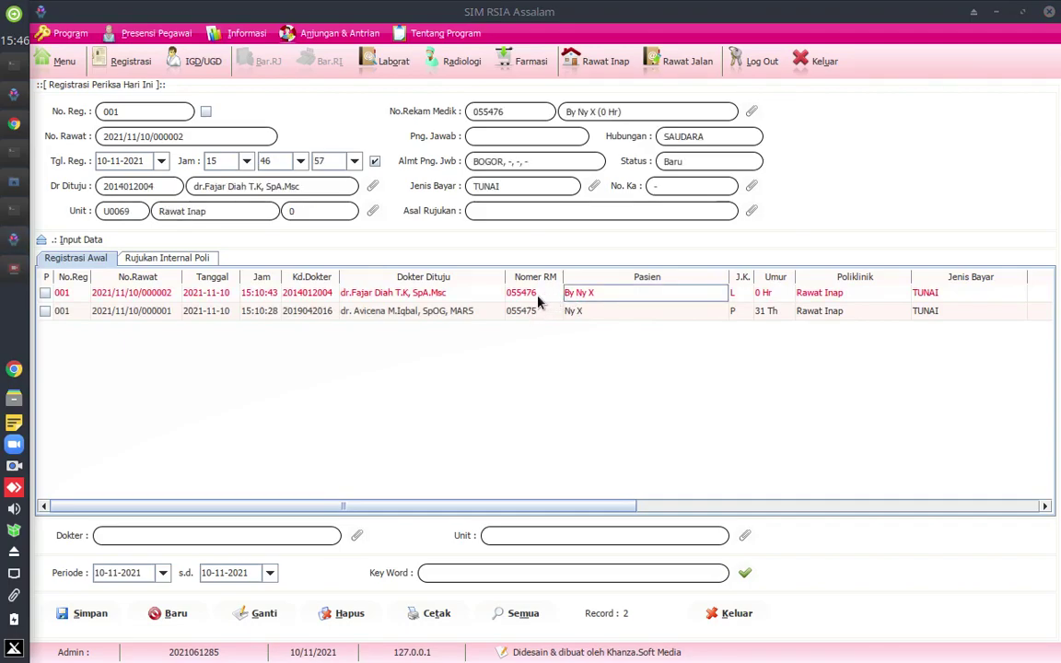
pyautogui.click(431, 294)
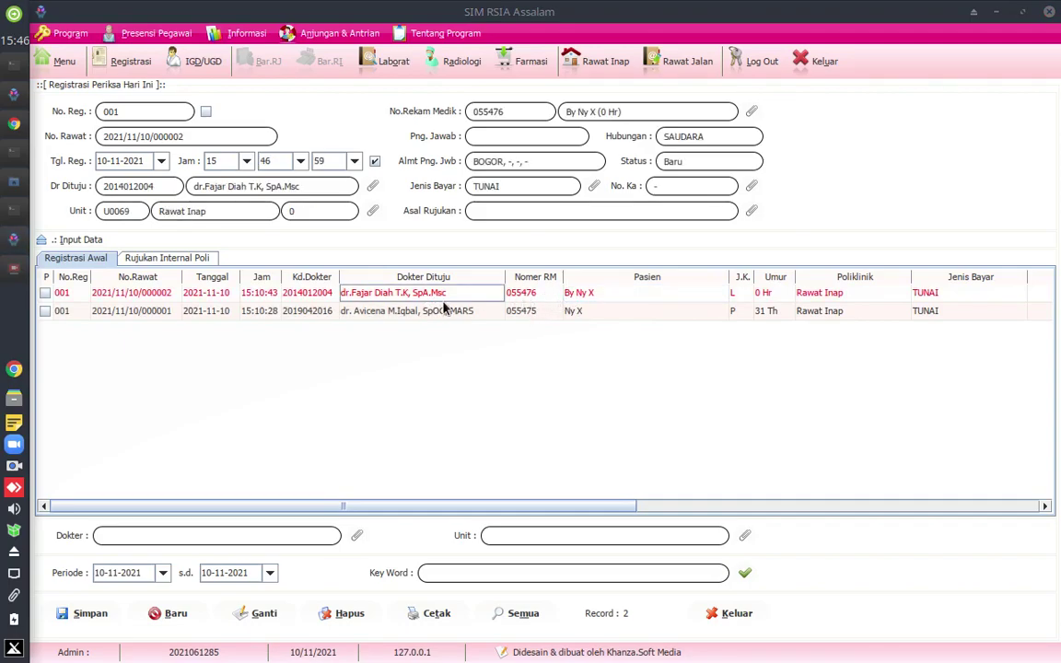
pyautogui.click(541, 294)
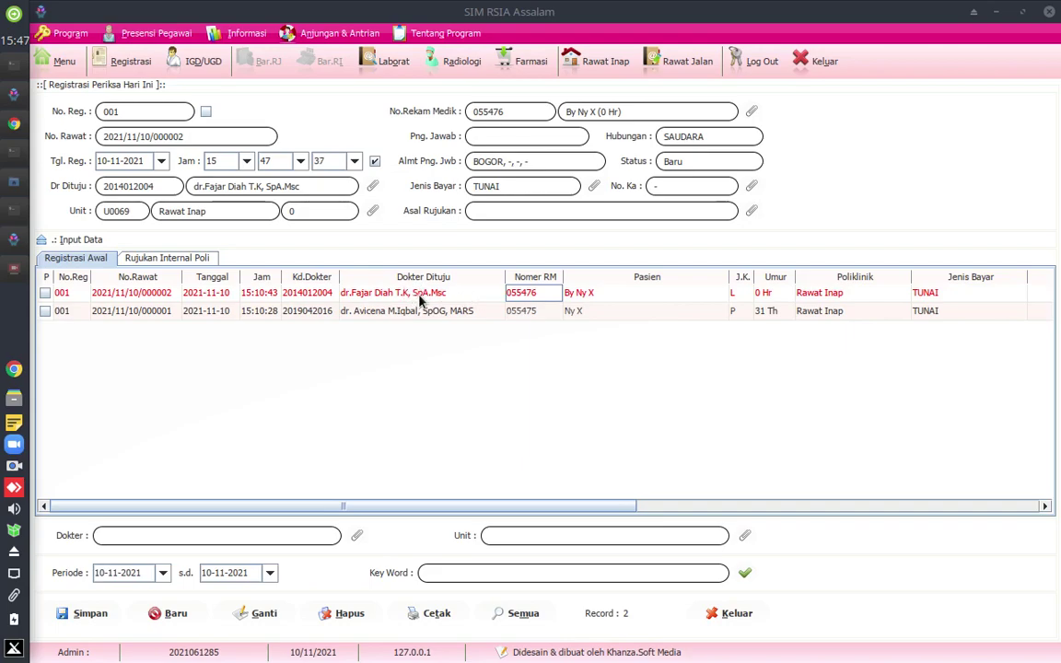
pyautogui.click(583, 293)
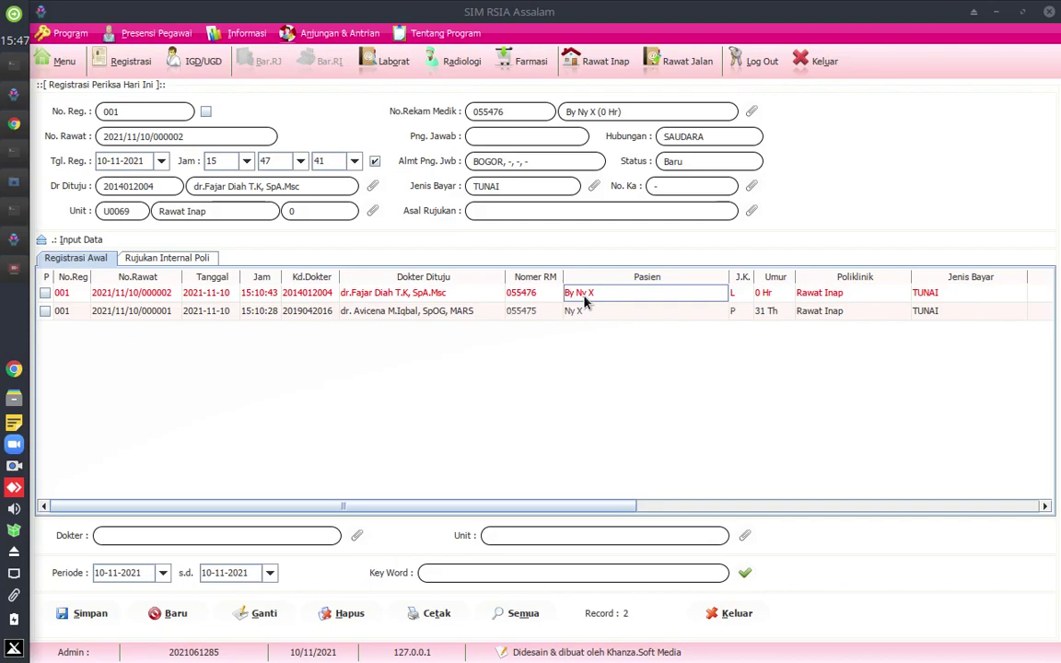
pyautogui.rightClick(584, 299)
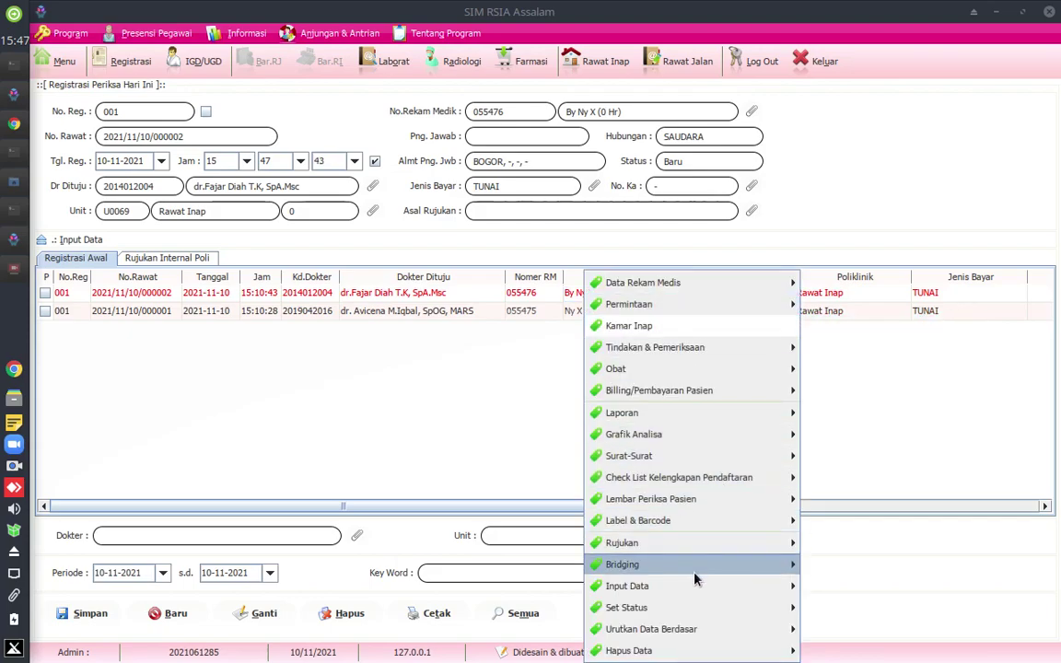
pyautogui.moveTo(694, 610)
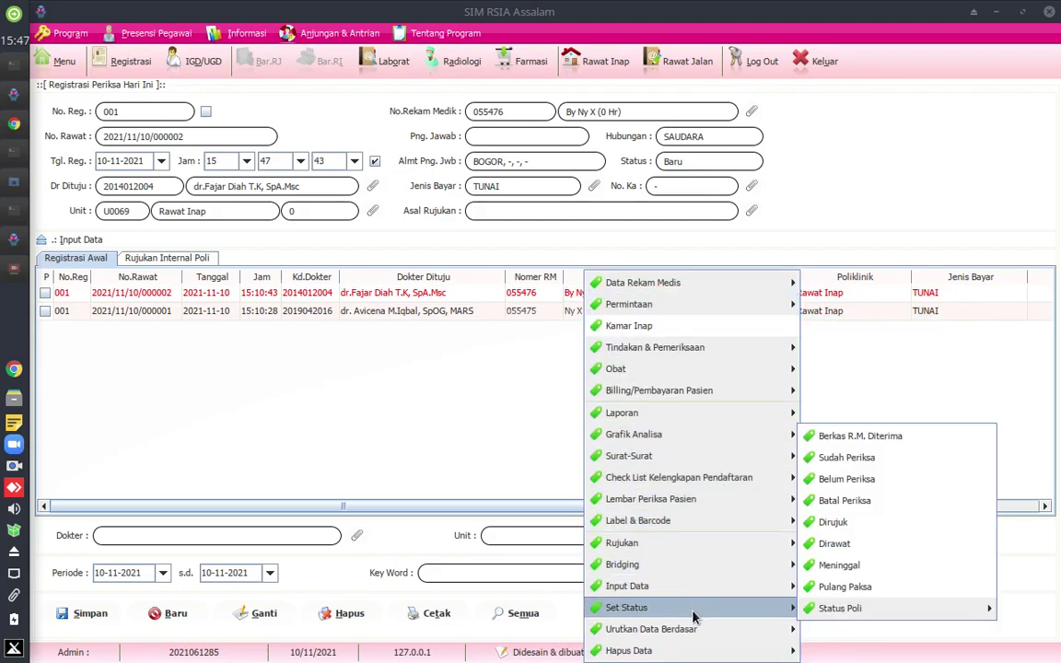
pyautogui.click(849, 544)
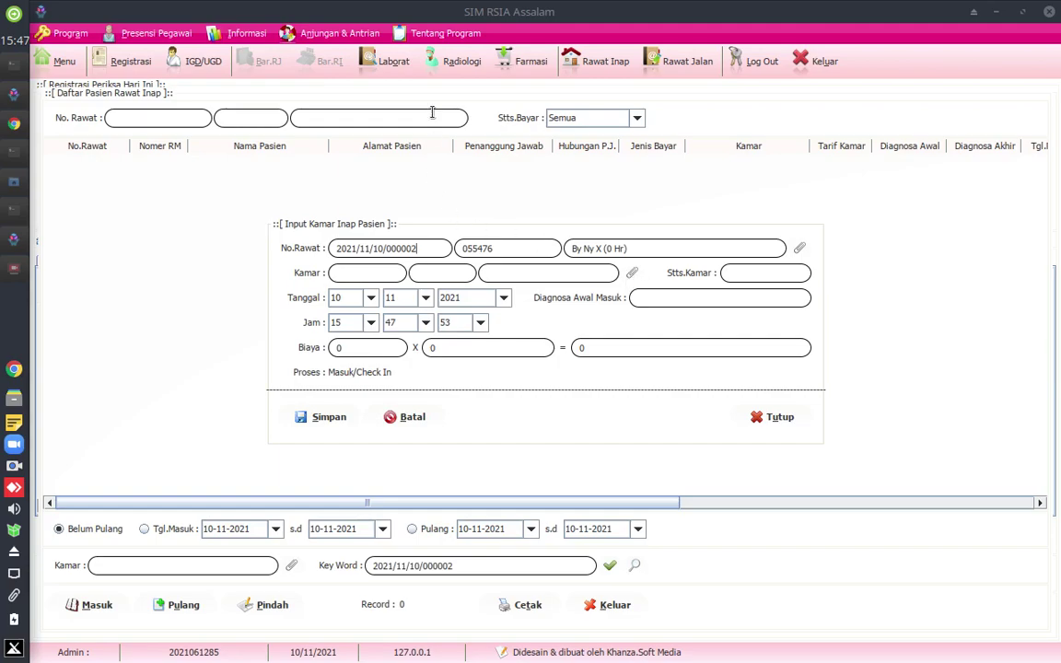
# Close the newborn's room entry form and check the mother's assigned room in the inpatient list.
pyautogui.click(761, 425)
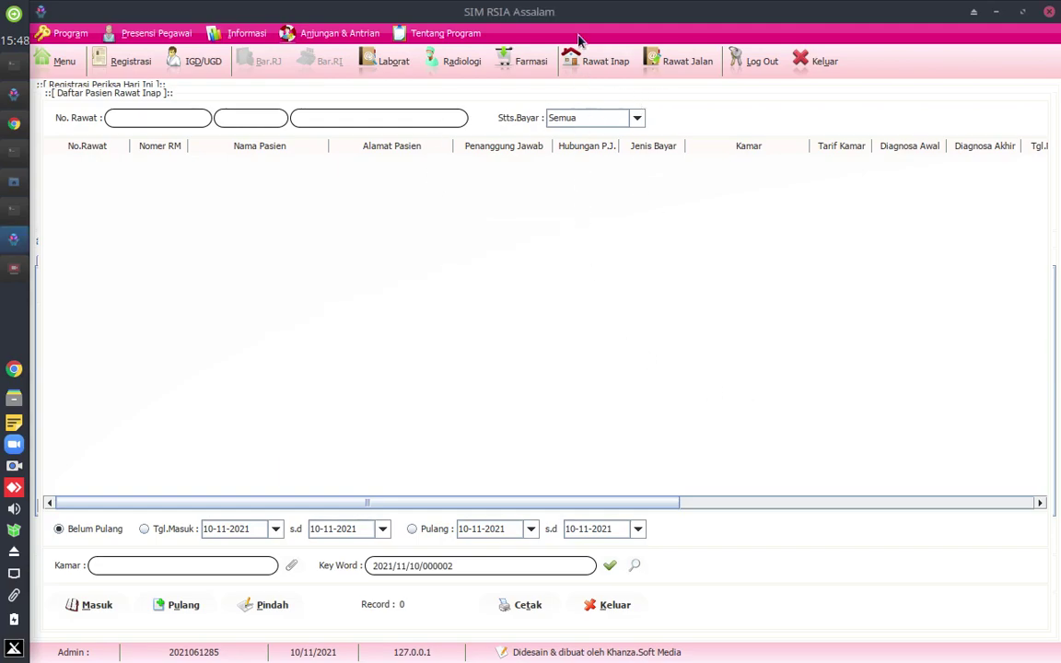
pyautogui.click(580, 57)
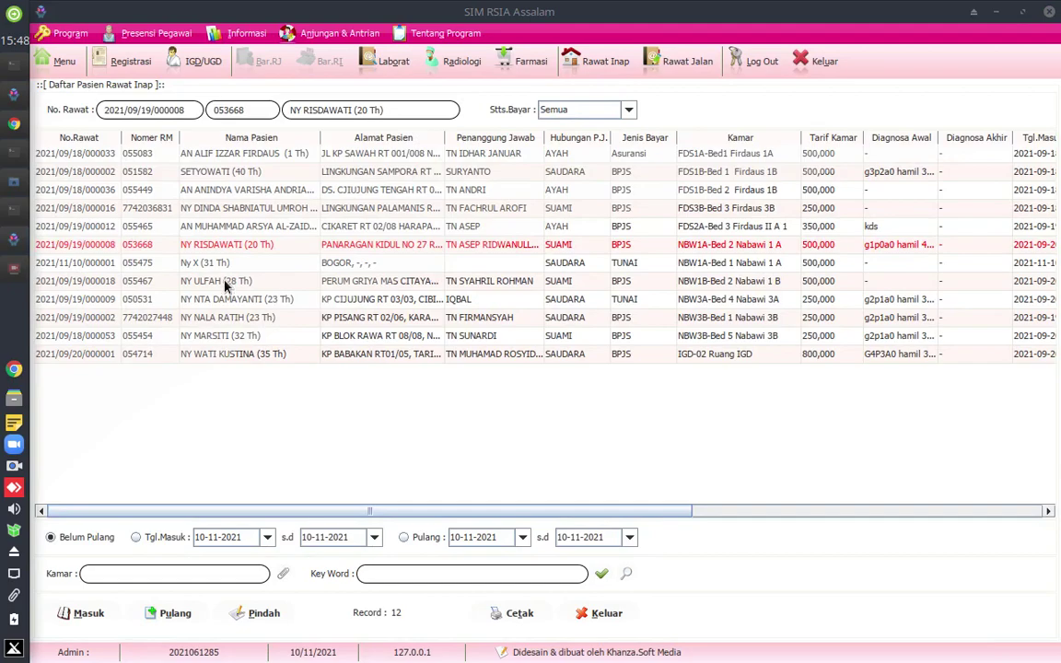
pyautogui.click(736, 267)
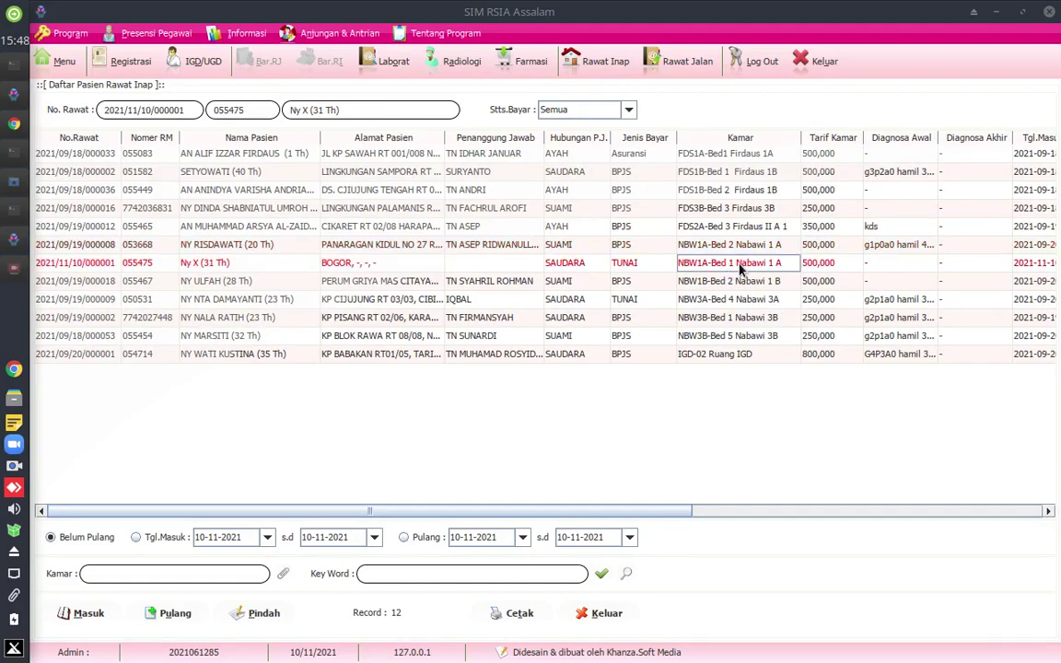
# Return to today's registrations and set the newborn's status to Dirawat to reopen the inpatient room entry form.
pyautogui.click(149, 64)
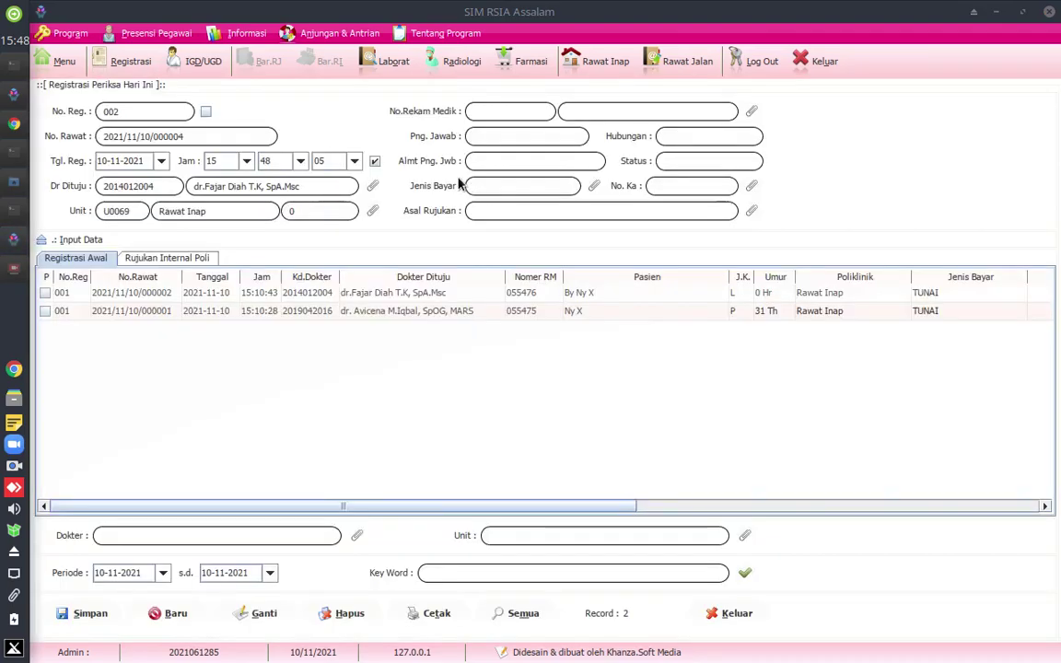
pyautogui.click(526, 294)
pyautogui.rightClick(524, 295)
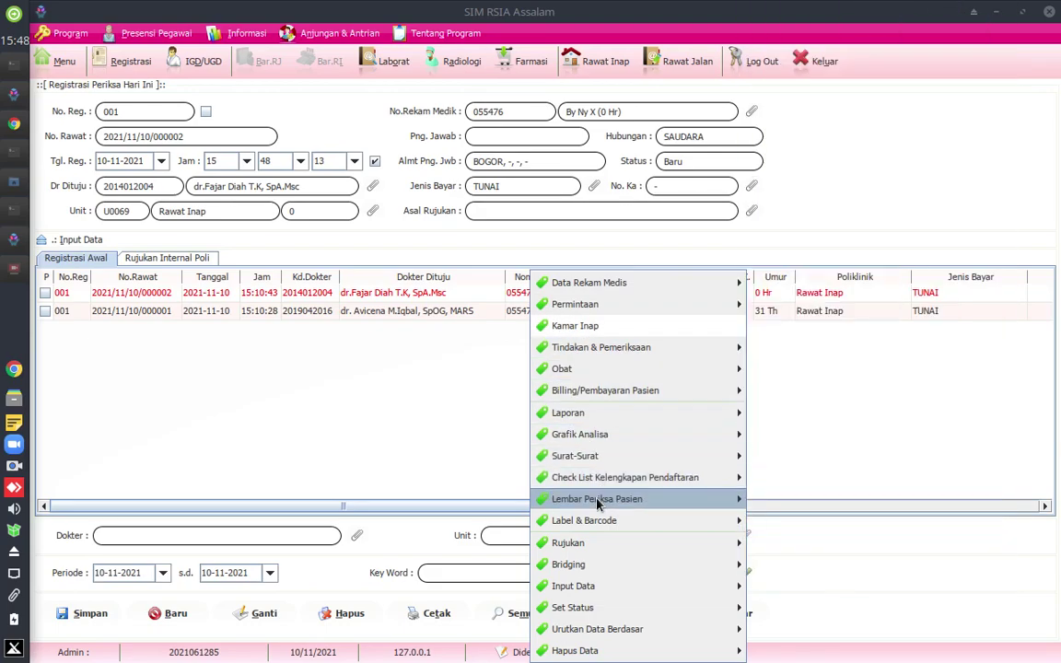
pyautogui.moveTo(600, 612)
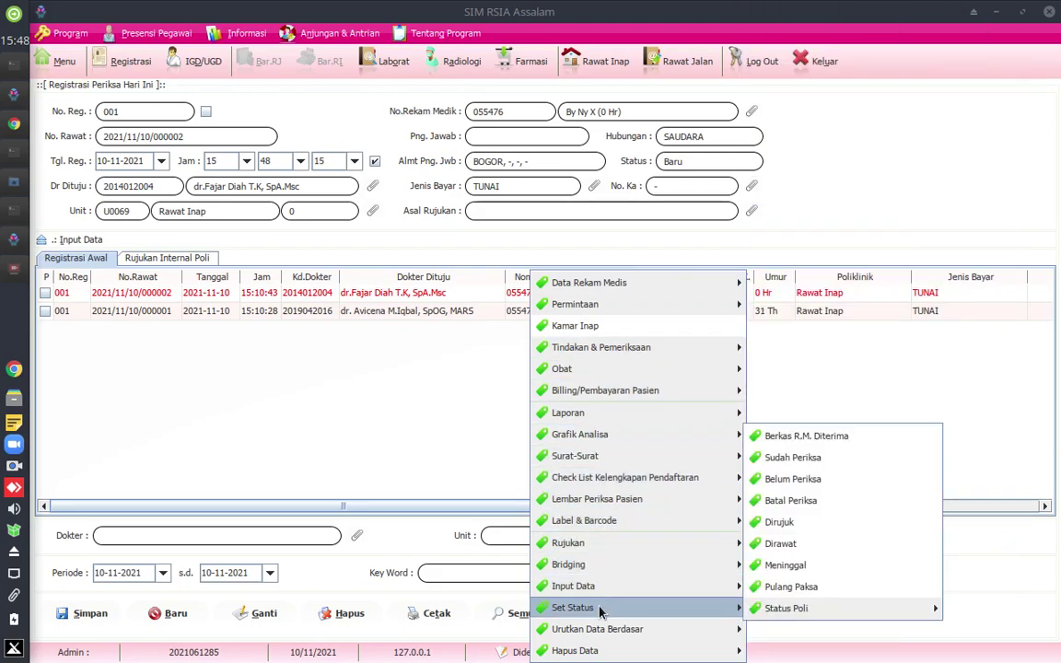
pyautogui.click(780, 543)
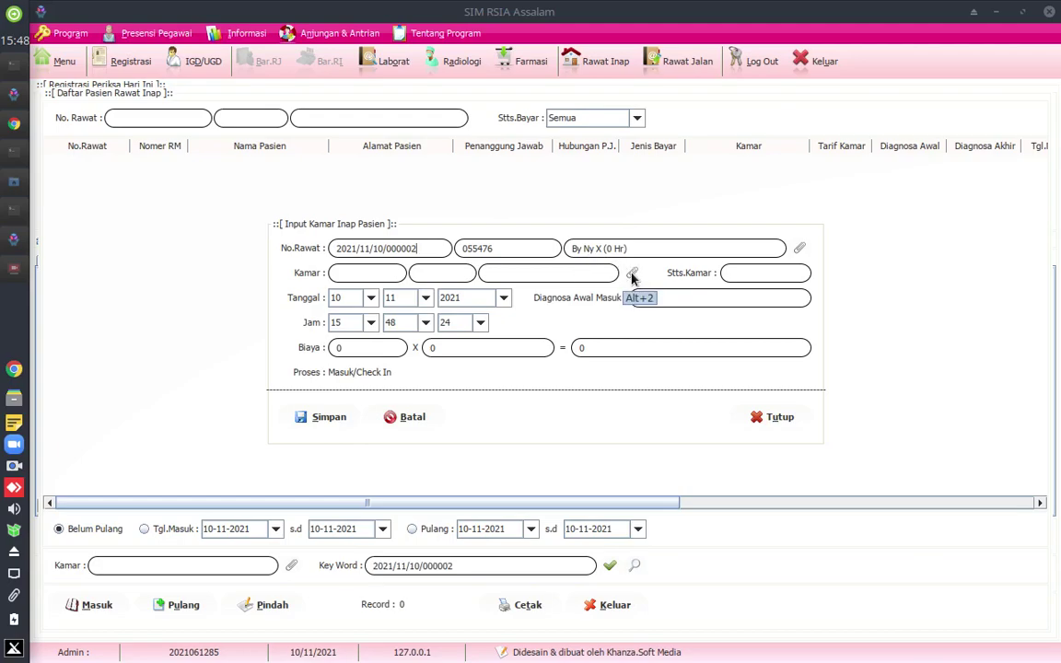
# Search the room list for nabawi and select the mother's bed, NBW1A-Bed 1 in Nabawi 1 A.
pyautogui.click(633, 273)
pyautogui.click(256, 558)
pyautogui.write('nabawi')
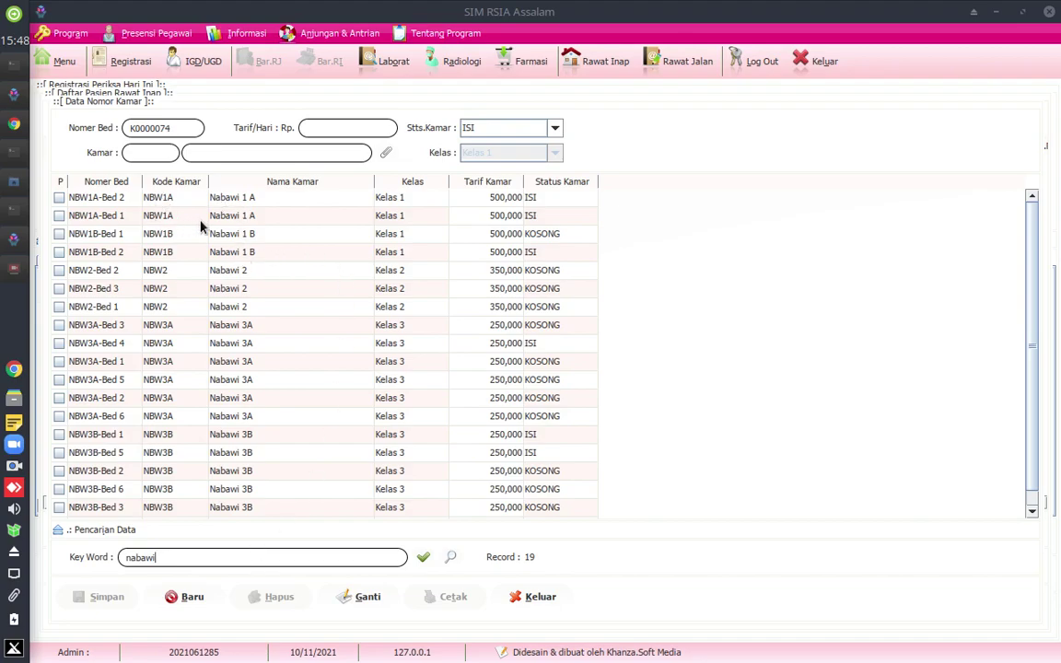
pyautogui.click(231, 219)
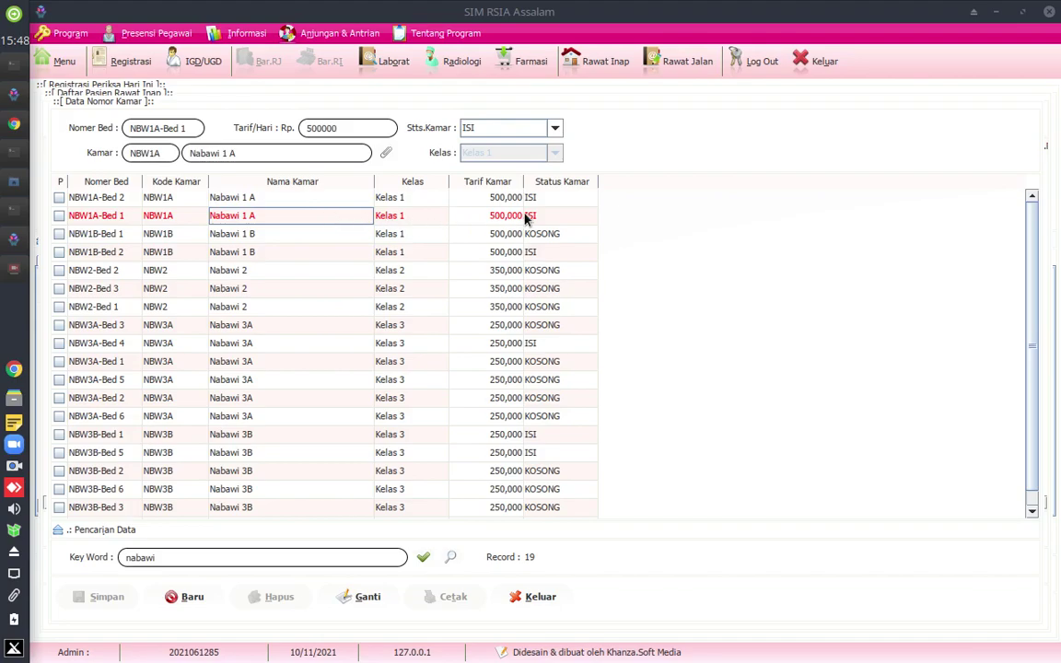
pyautogui.click(551, 219)
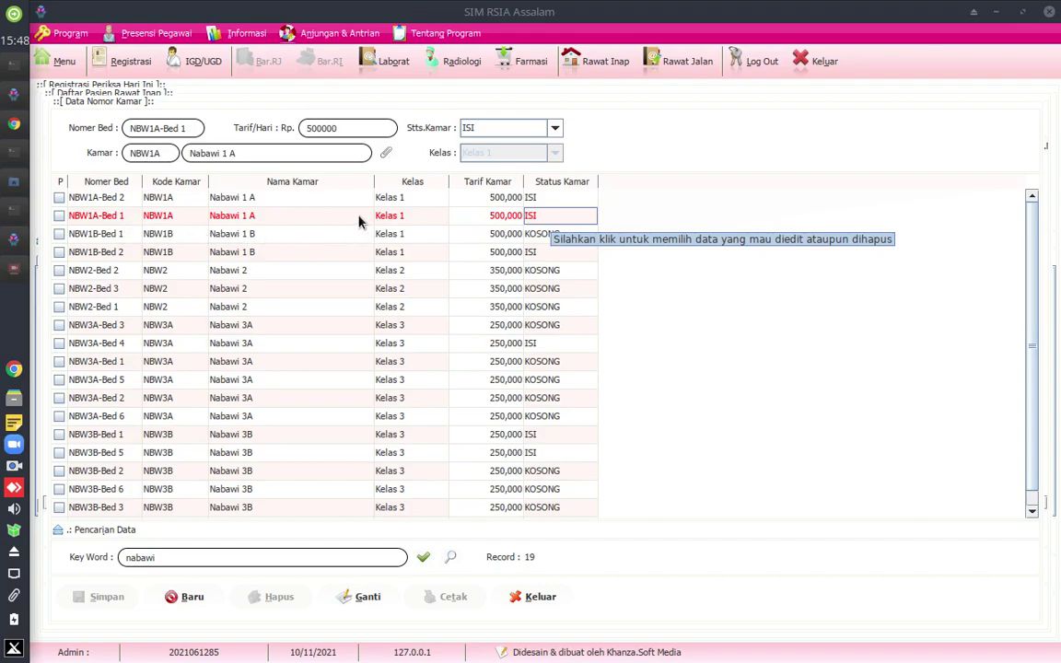
pyautogui.click(210, 217)
pyautogui.click(101, 220)
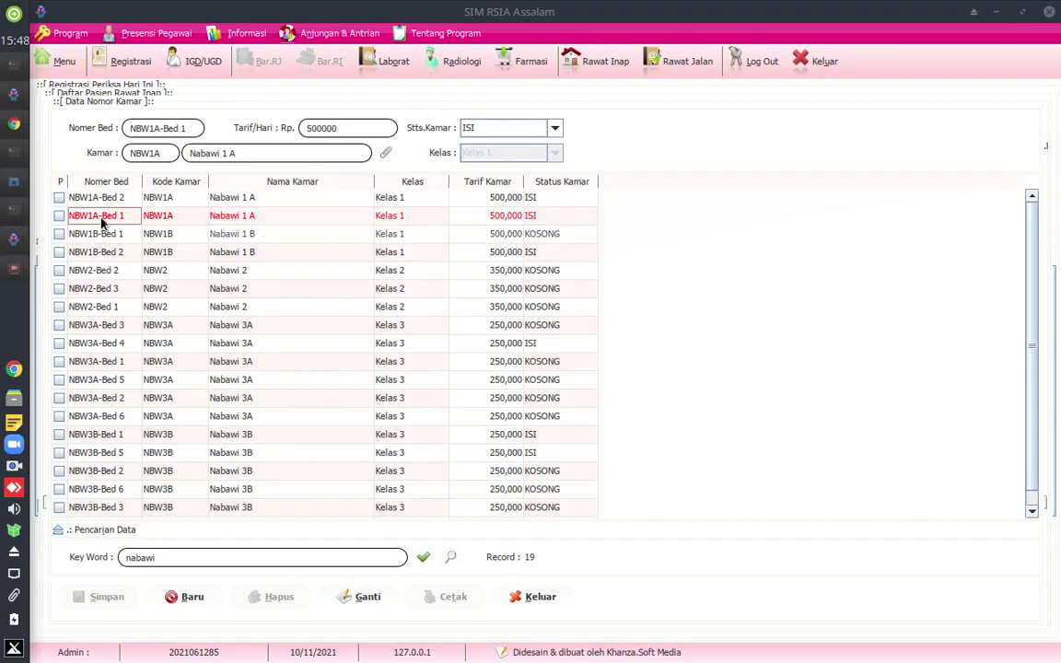
pyautogui.click(245, 218)
# Set the room status of NBW1A-Bed 1 to KOSONG and save the change.
pyautogui.click(555, 129)
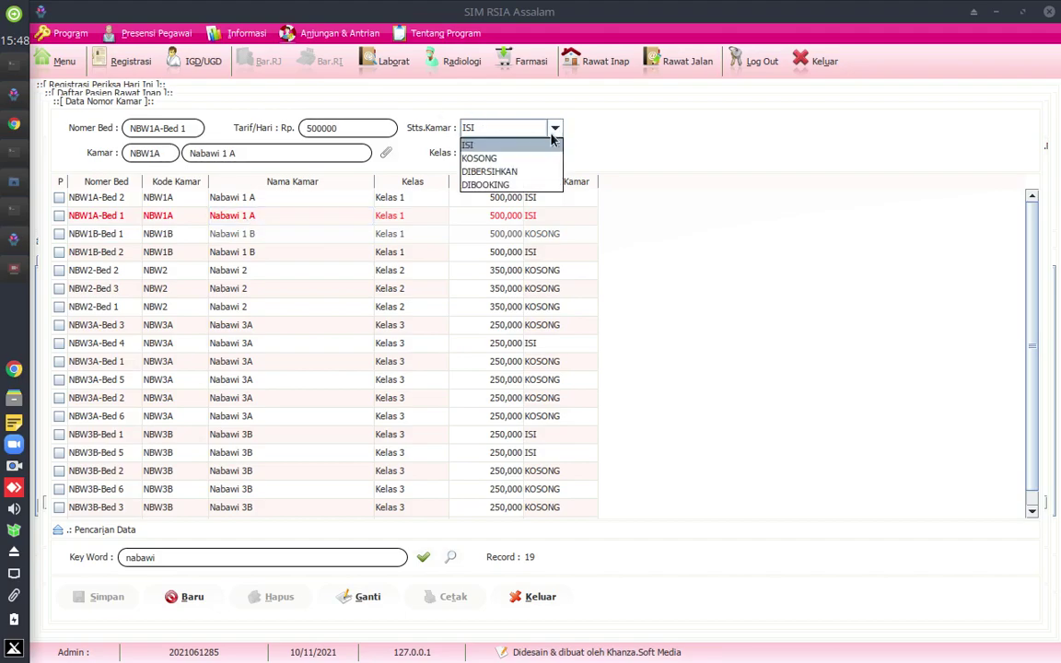
pyautogui.click(478, 158)
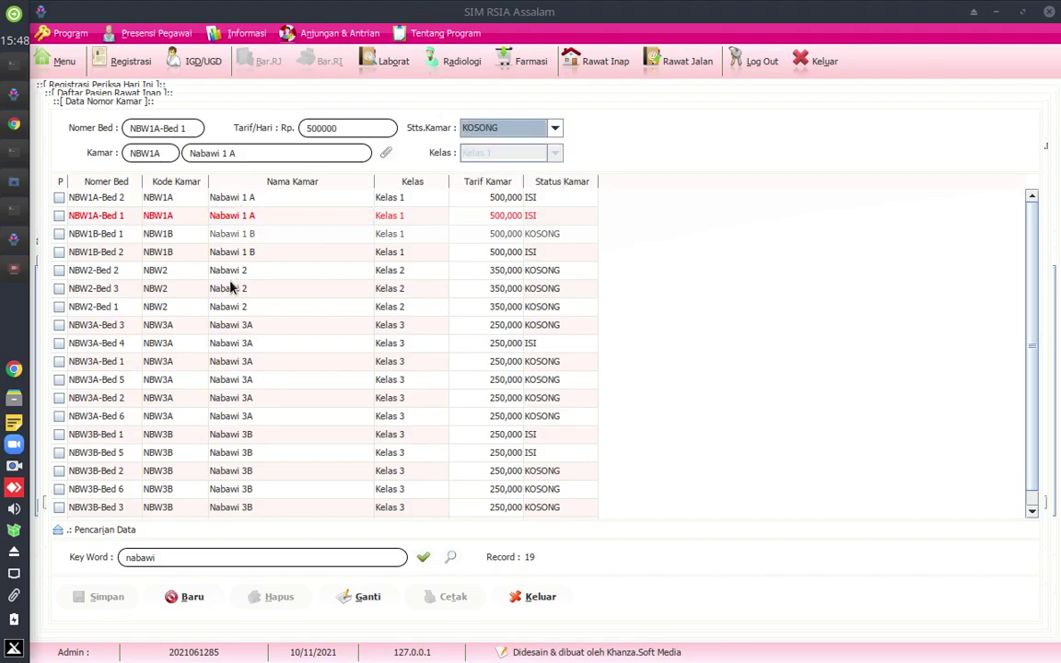
pyautogui.click(355, 601)
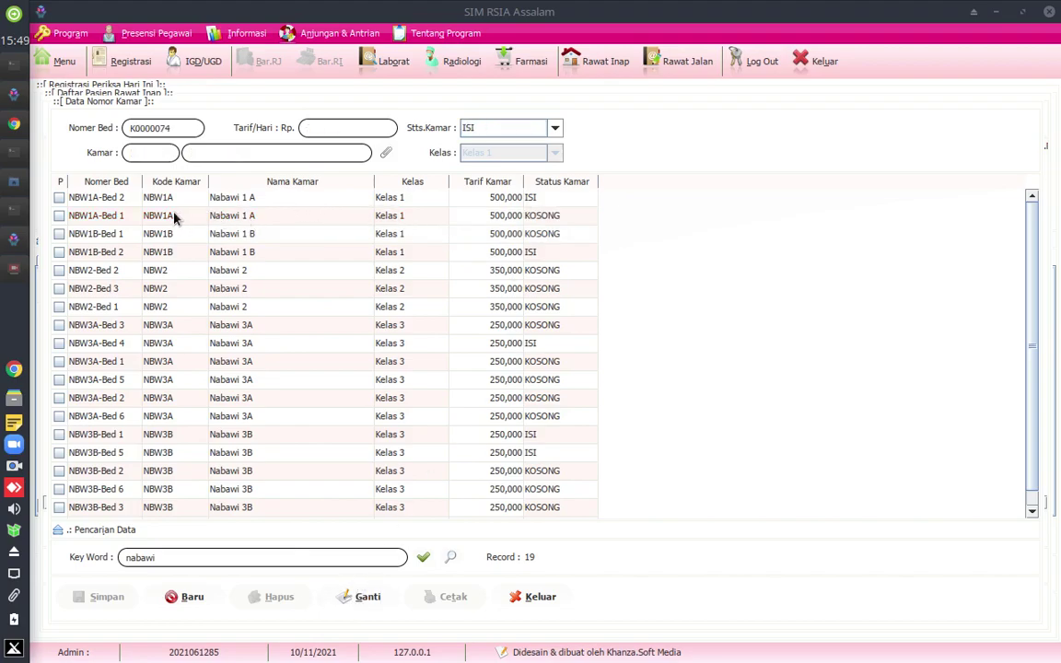
# Assign NBW1A-Bed 1 in Nabawi 1 A to the newborn and save the inpatient admission.
pyautogui.click(257, 220)
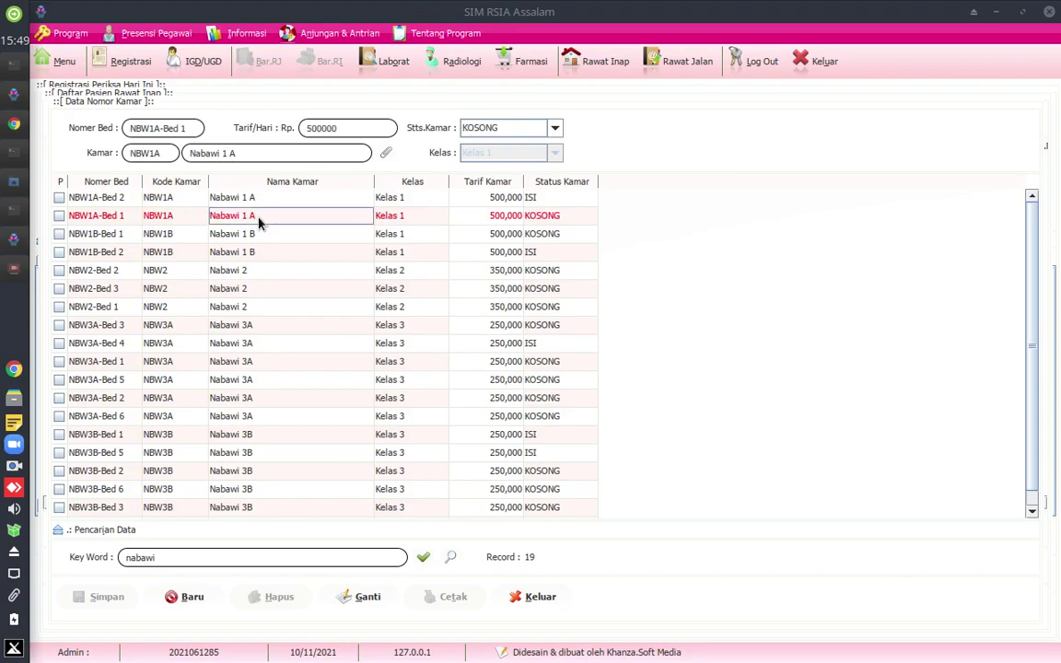
pyautogui.doubleClick(257, 219)
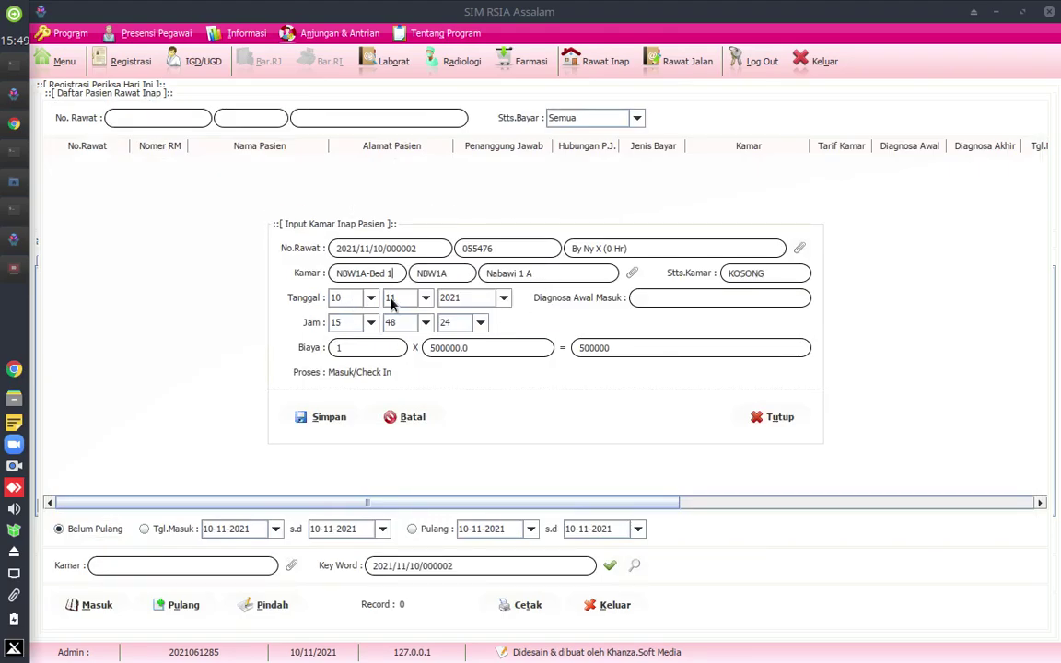
pyautogui.click(696, 297)
pyautogui.click(332, 418)
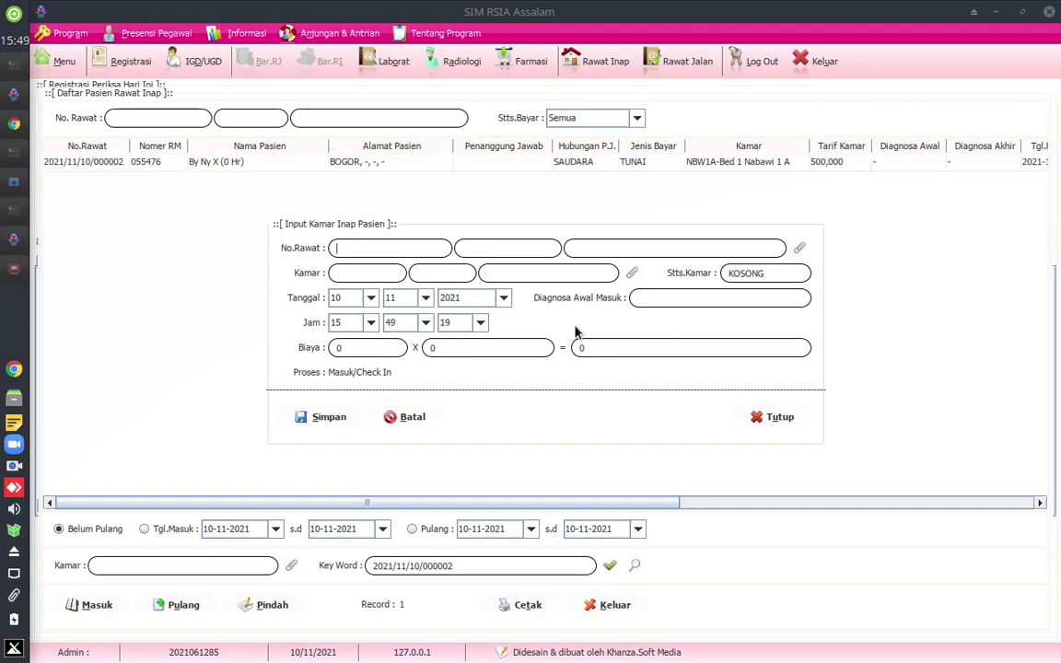
# Close the room entry form, filter the inpatient list by the mother's name, and compare the mother's and newborn's rooms.
pyautogui.click(760, 420)
pyautogui.moveTo(469, 567); pyautogui.dragTo(378, 568)
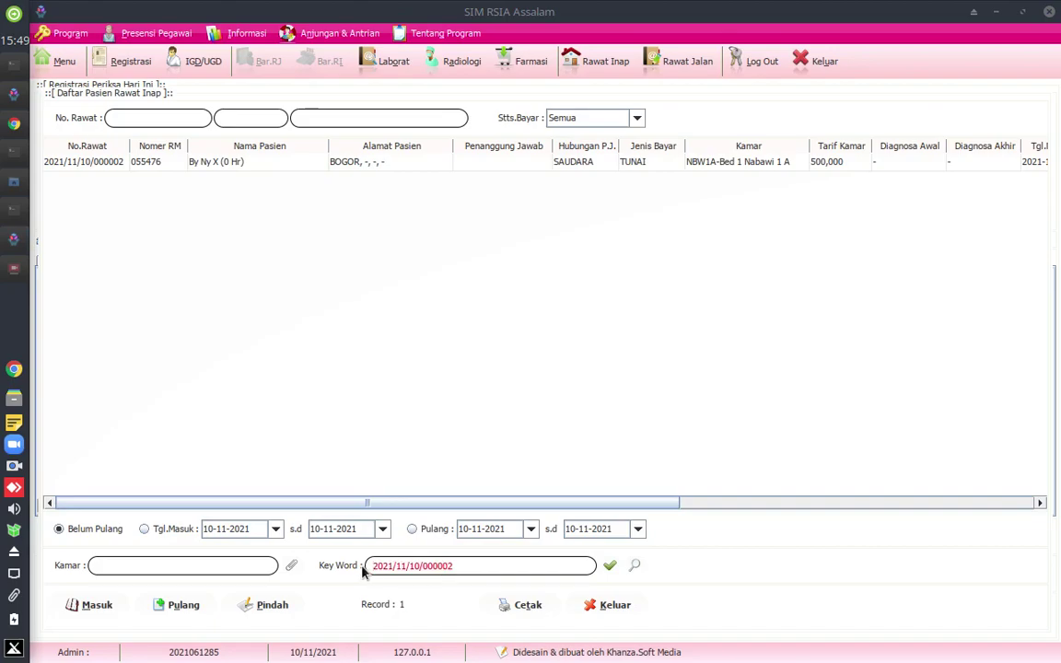
pyautogui.press('BackSpace')
pyautogui.write('ny x')
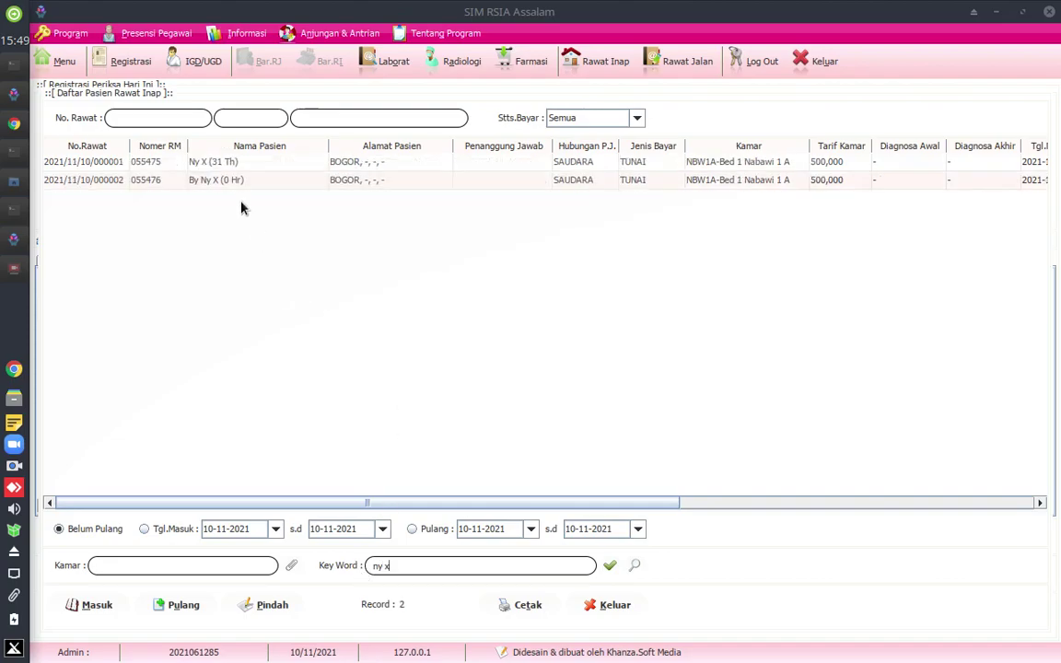
pyautogui.click(193, 161)
pyautogui.click(212, 182)
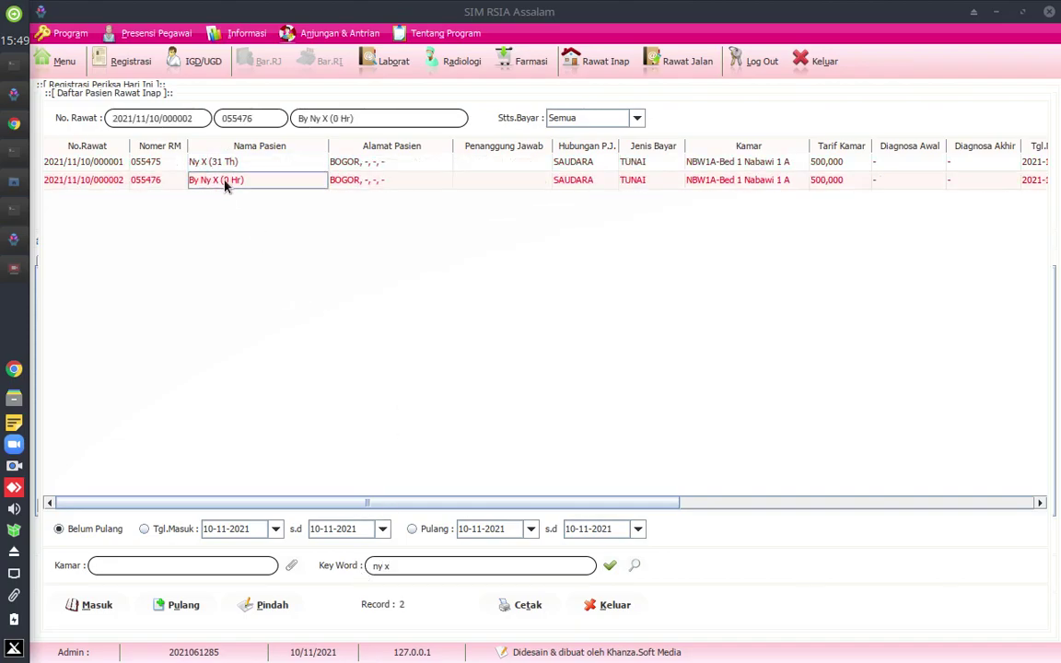
pyautogui.click(770, 161)
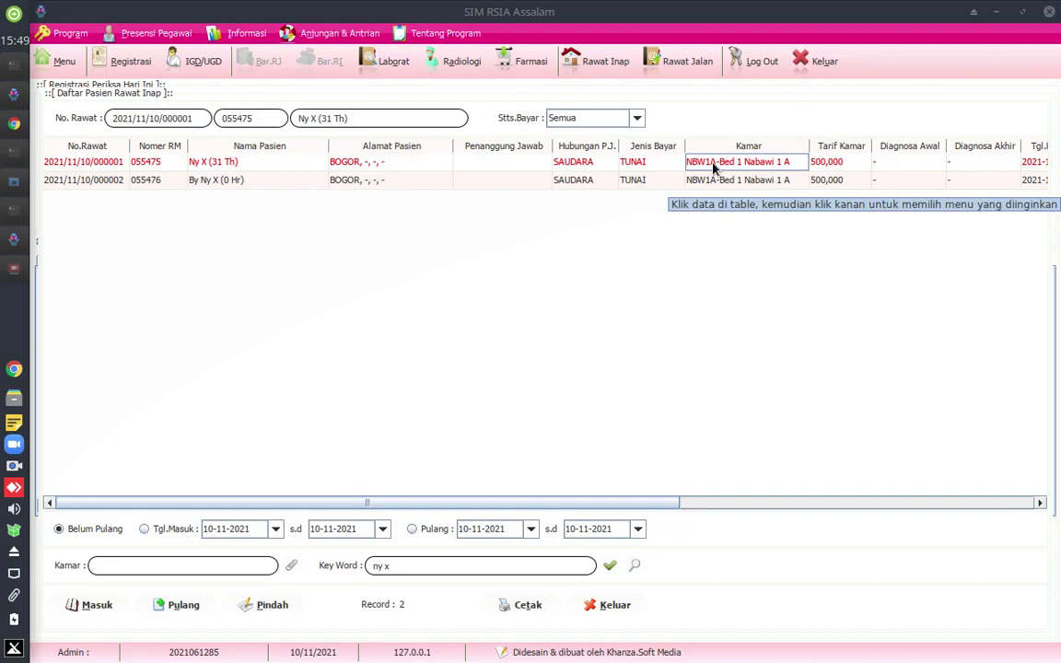
pyautogui.click(227, 184)
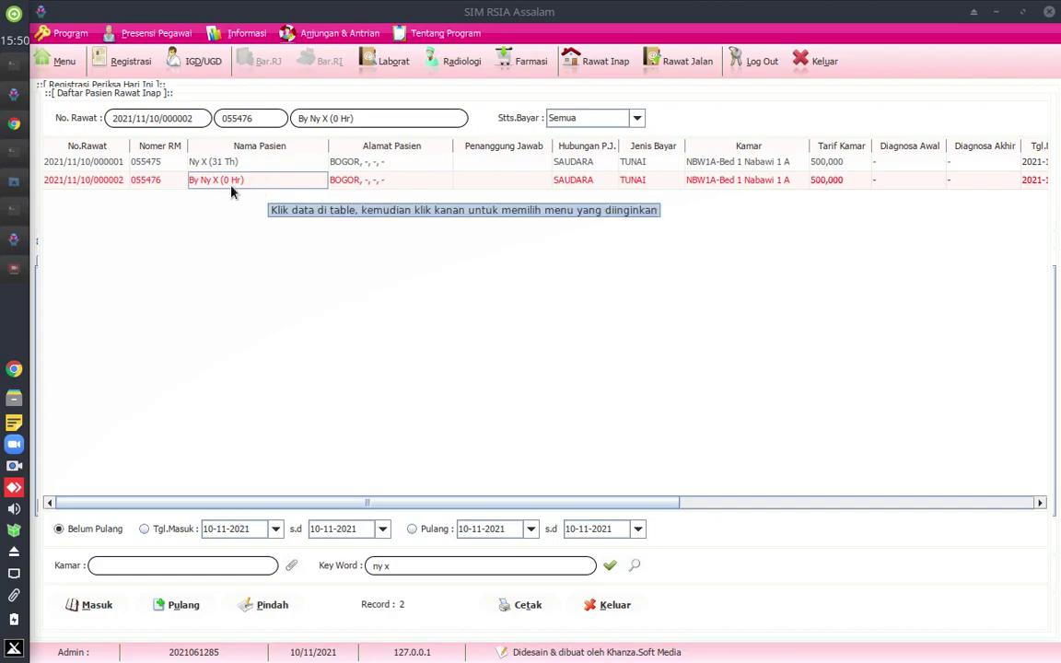
# Open the newborn's inpatient treatment form and search the doctor treatment tariffs for trans.
pyautogui.click(106, 184)
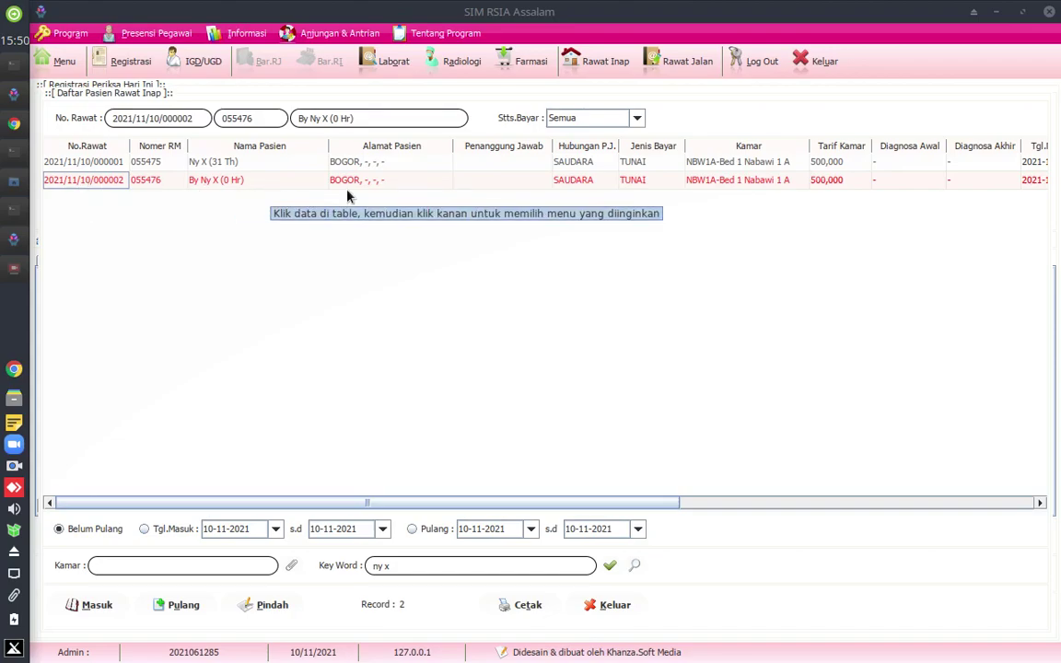
pyautogui.doubleClick(101, 180)
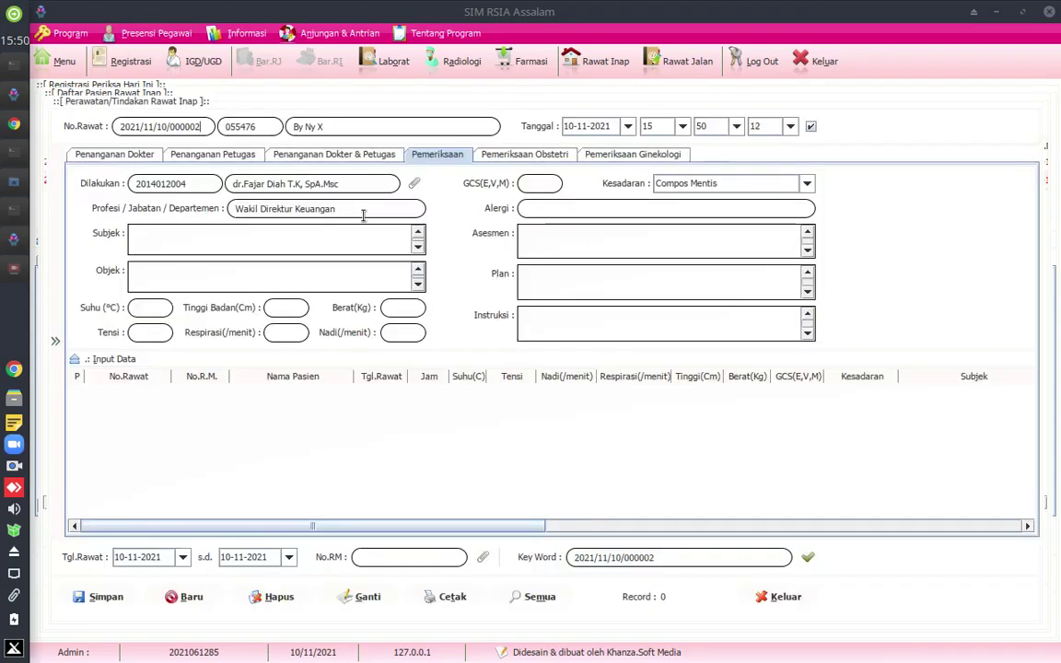
pyautogui.click(114, 155)
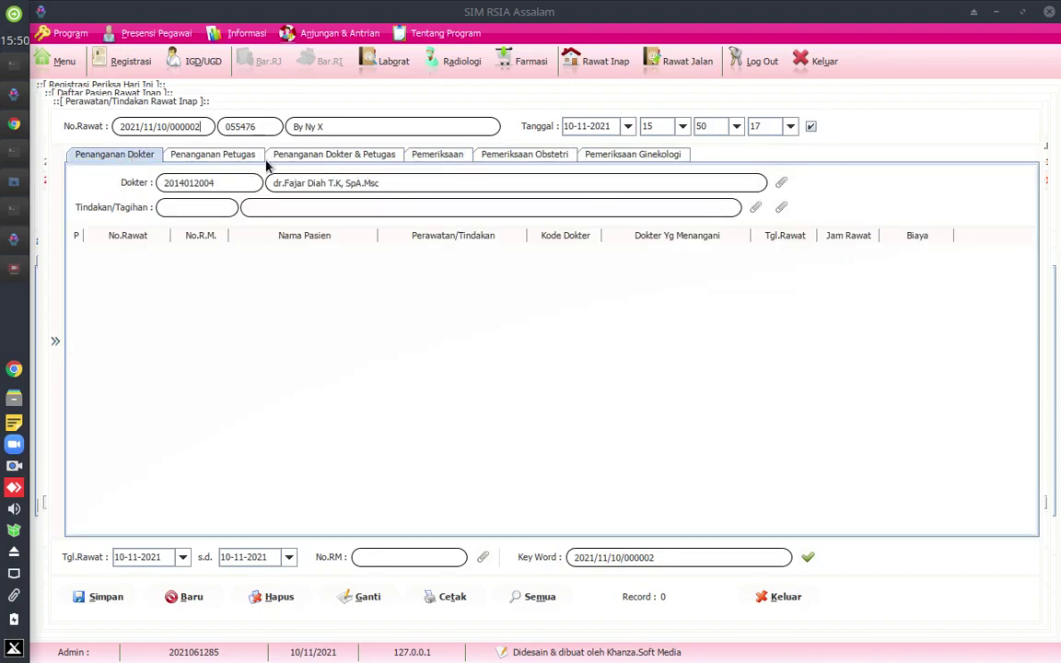
pyautogui.click(754, 208)
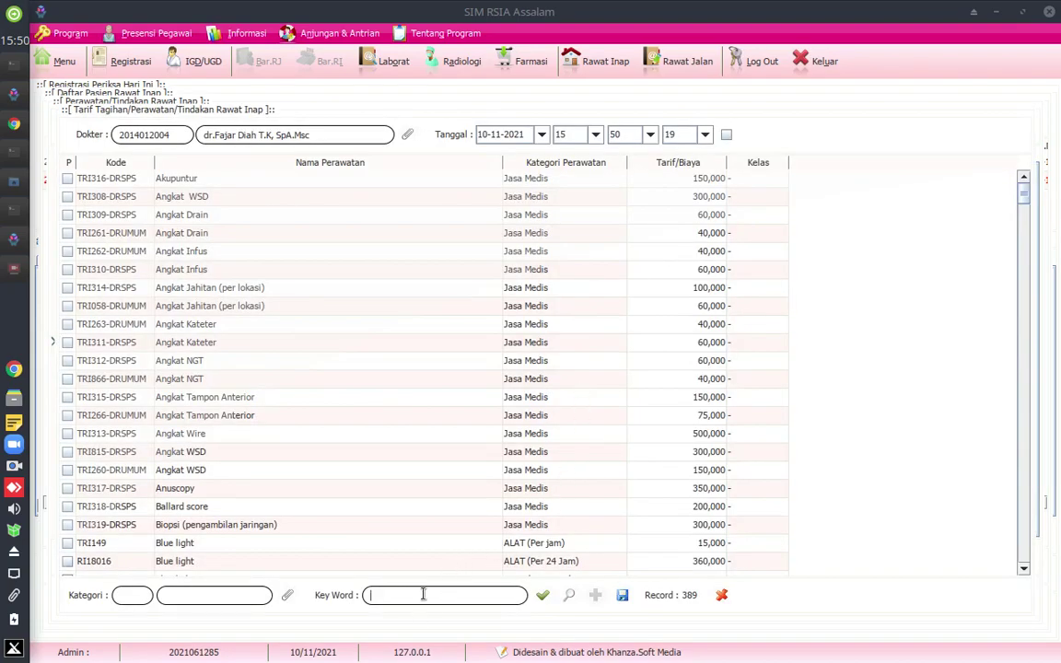
pyautogui.write('trans')
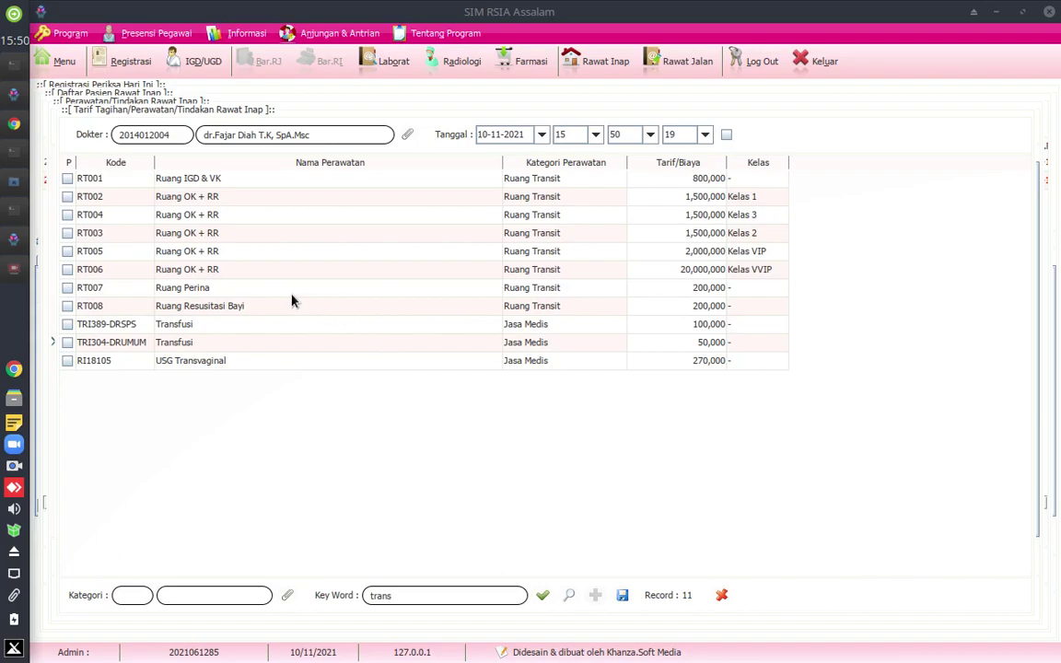
# Add the Ruang Resusitasi Bayi and Ruang Perina charges to the newborn's doctor treatments and save them.
pyautogui.click(67, 306)
pyautogui.click(67, 288)
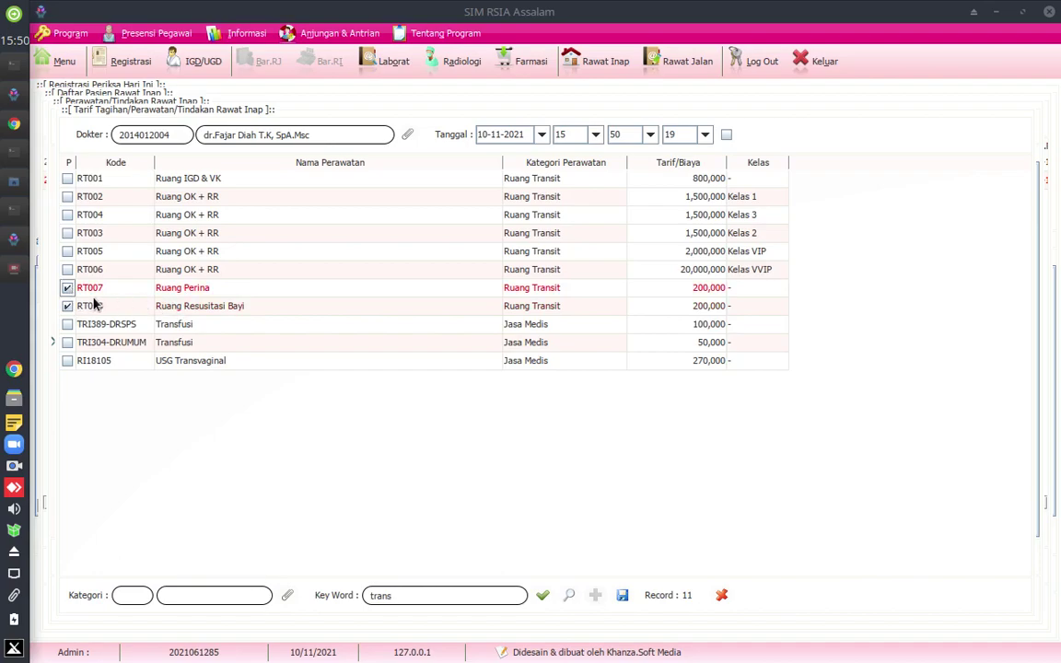
pyautogui.click(222, 290)
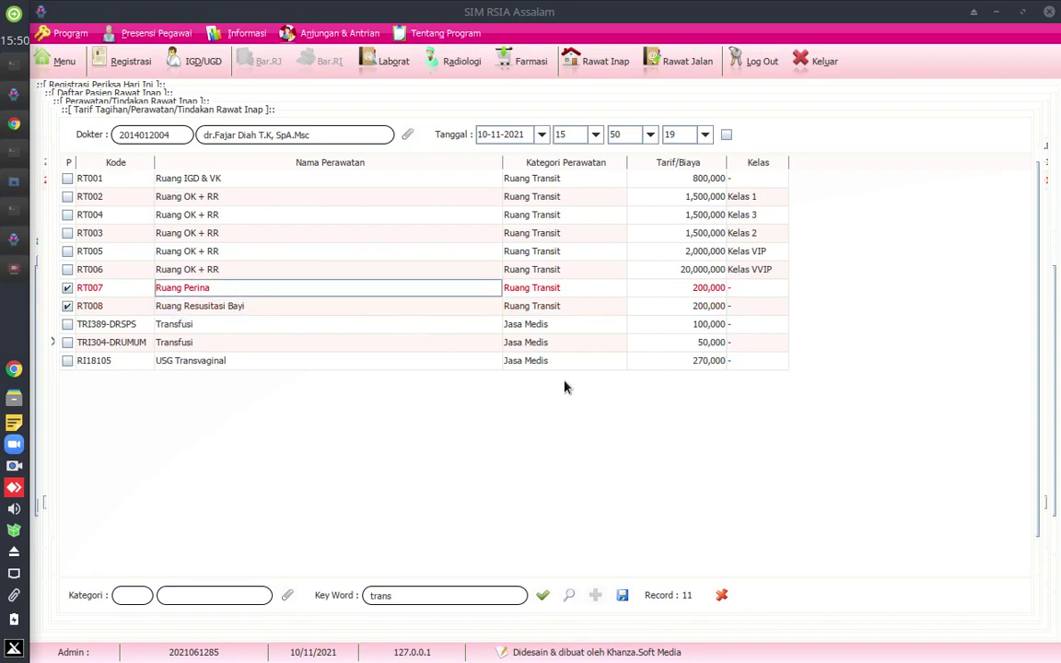
pyautogui.click(623, 597)
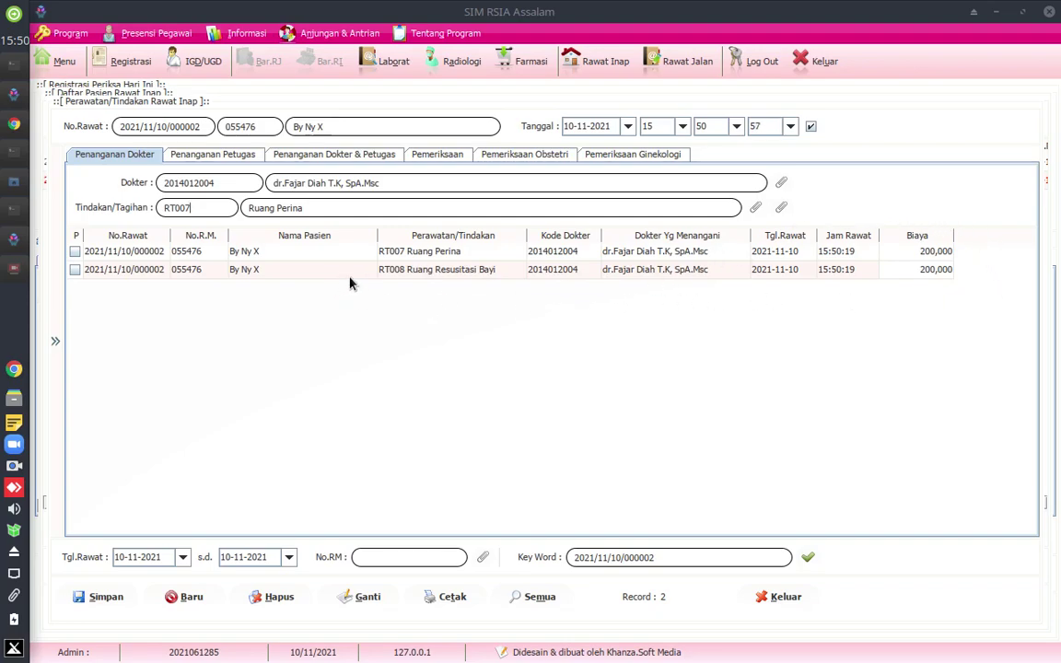
# Review the newborn's saved Ruang Perina and Ruang Resusitasi Bayi charges, and check the newborn's room in the inpatient list.
pyautogui.click(431, 272)
pyautogui.click(440, 250)
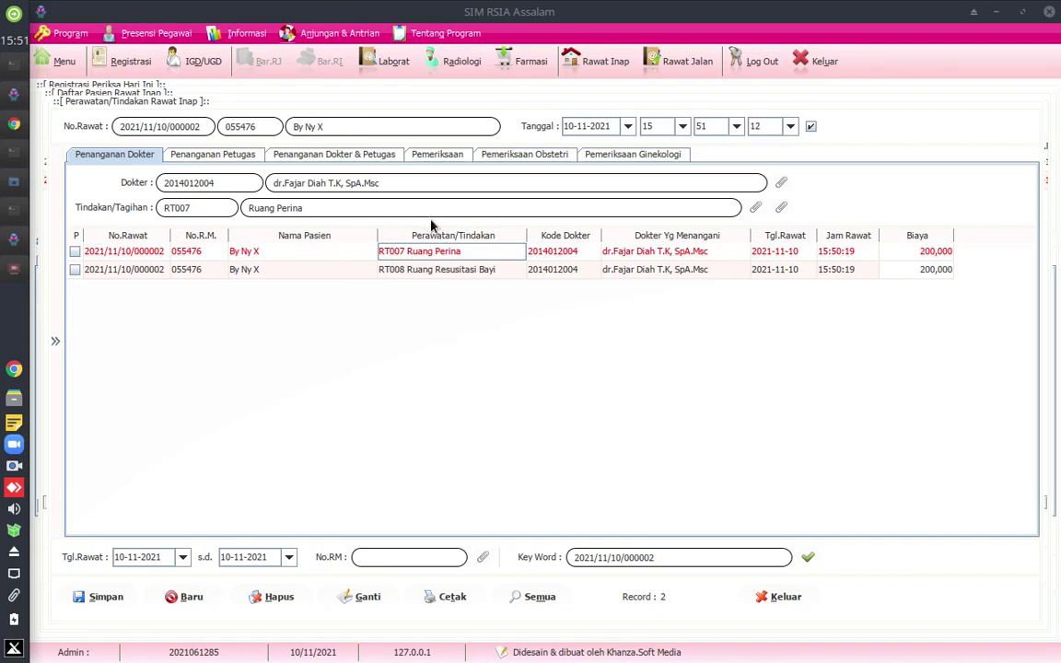
pyautogui.click(433, 271)
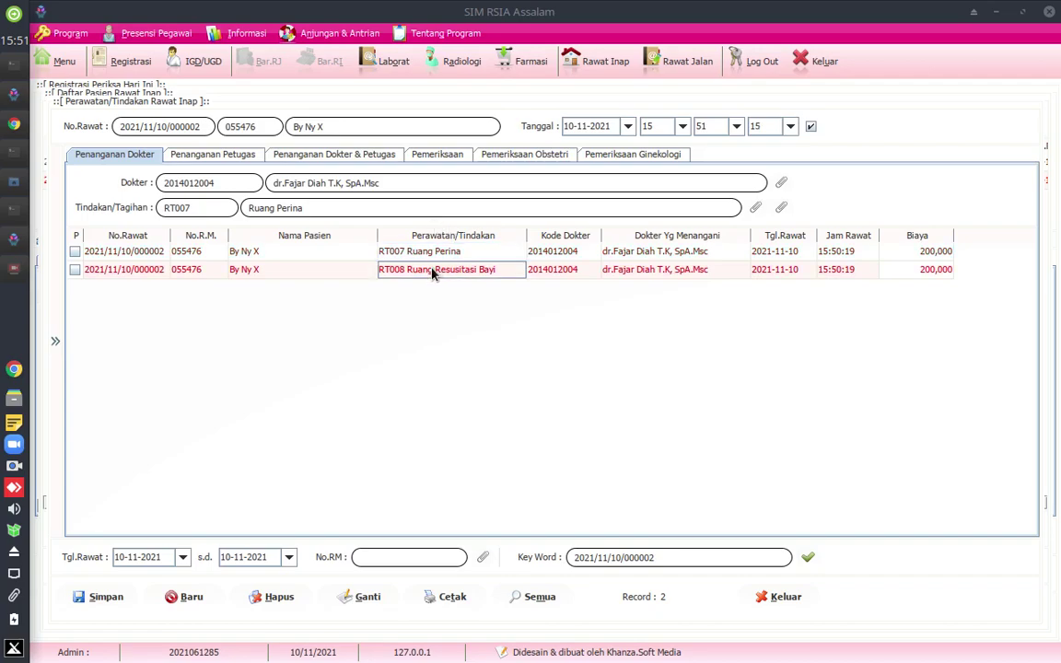
pyautogui.click(432, 253)
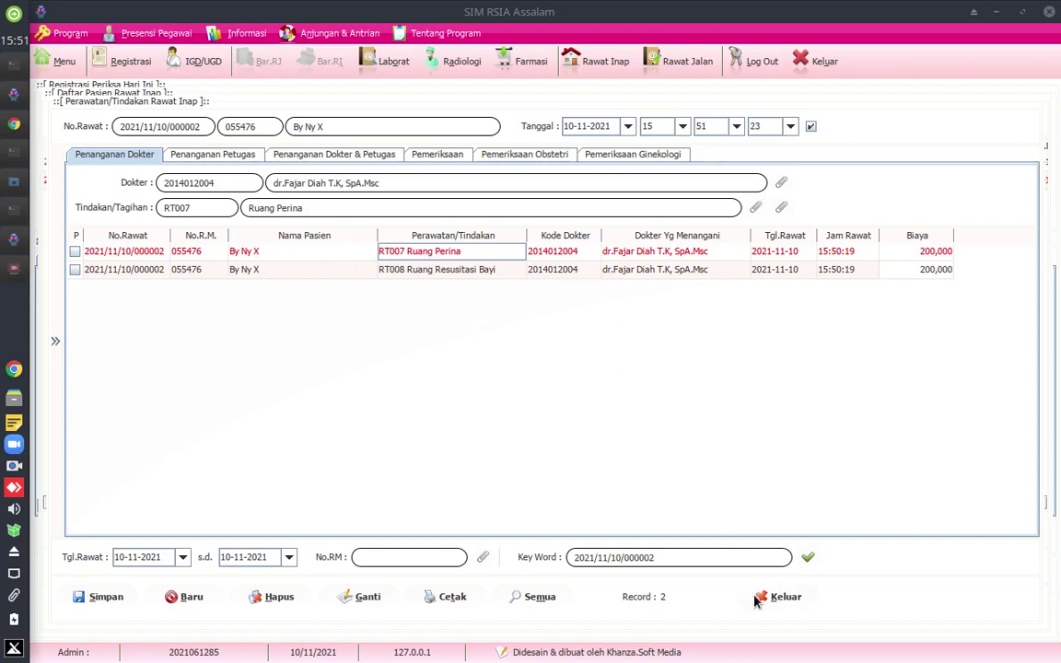
pyautogui.press('Escape')
pyautogui.click(745, 178)
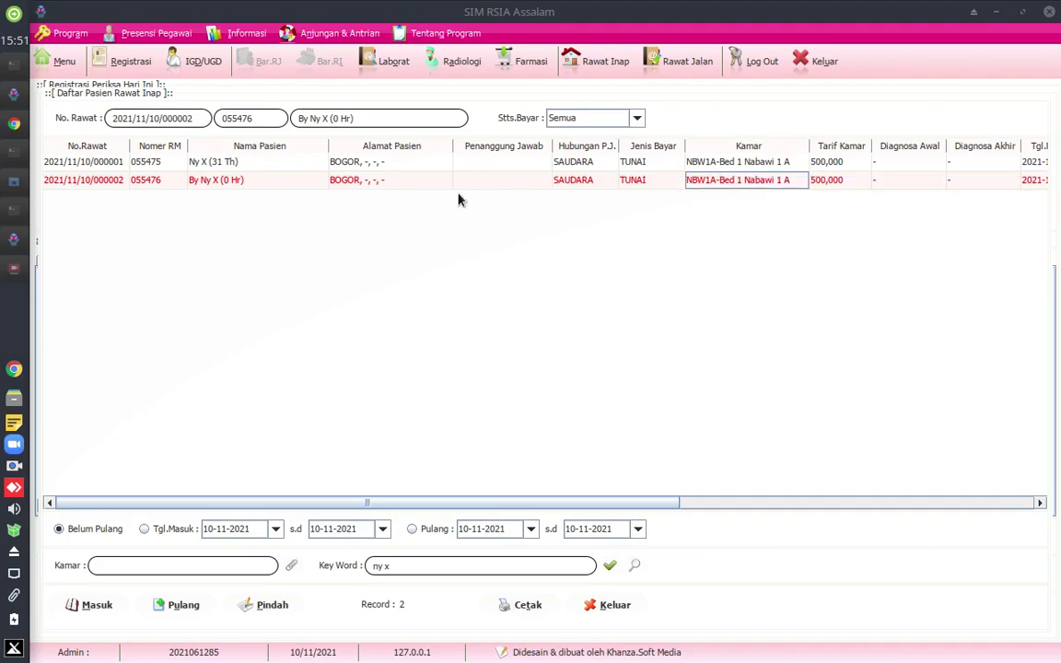
pyautogui.click(208, 180)
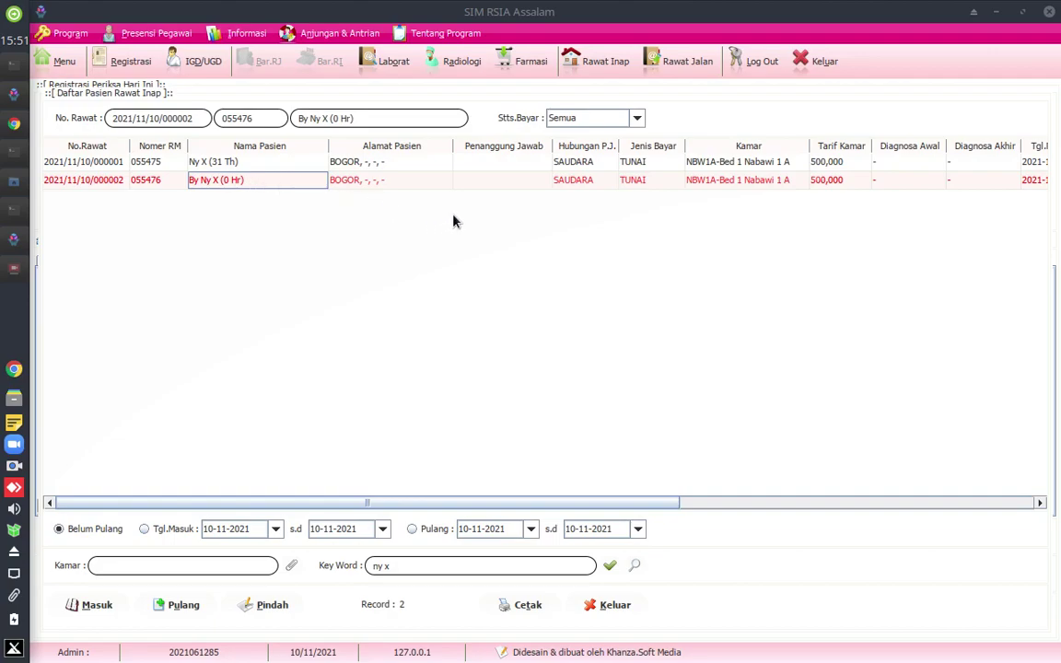
# Check the newborn's assigned room and saved doctor treatment charges, and return to the inpatient list.
pyautogui.click(714, 183)
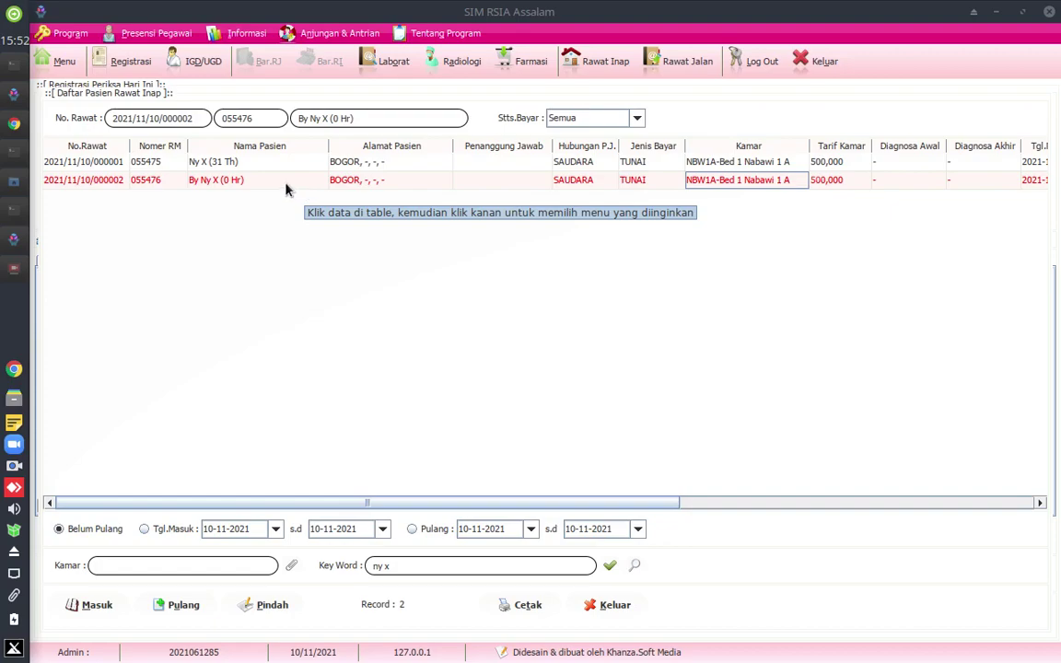
pyautogui.click(104, 184)
pyautogui.doubleClick(104, 181)
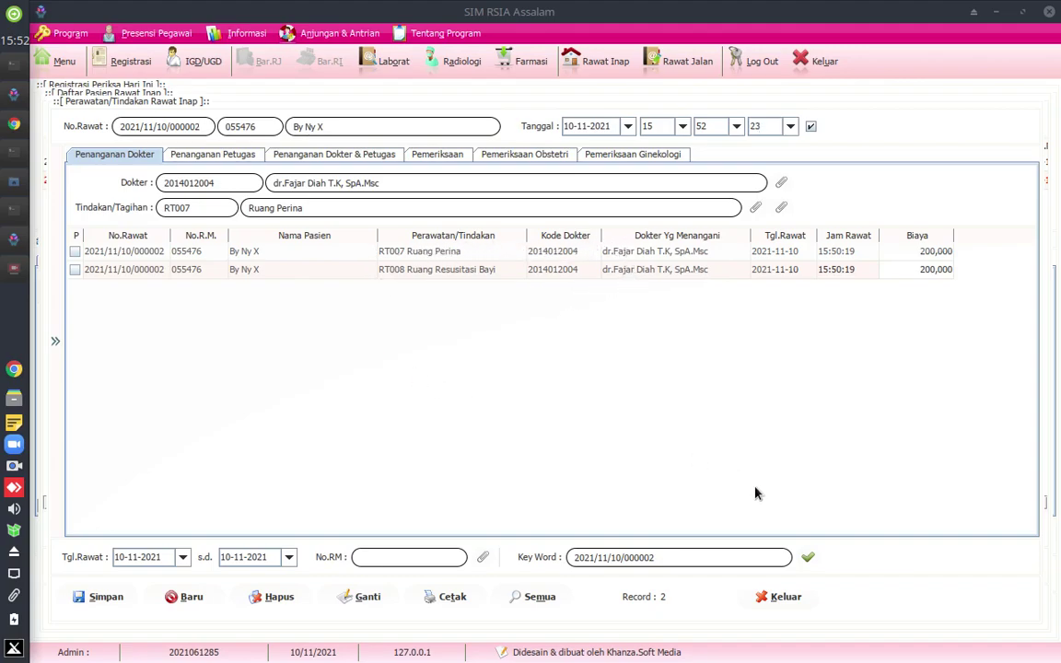
pyautogui.click(762, 596)
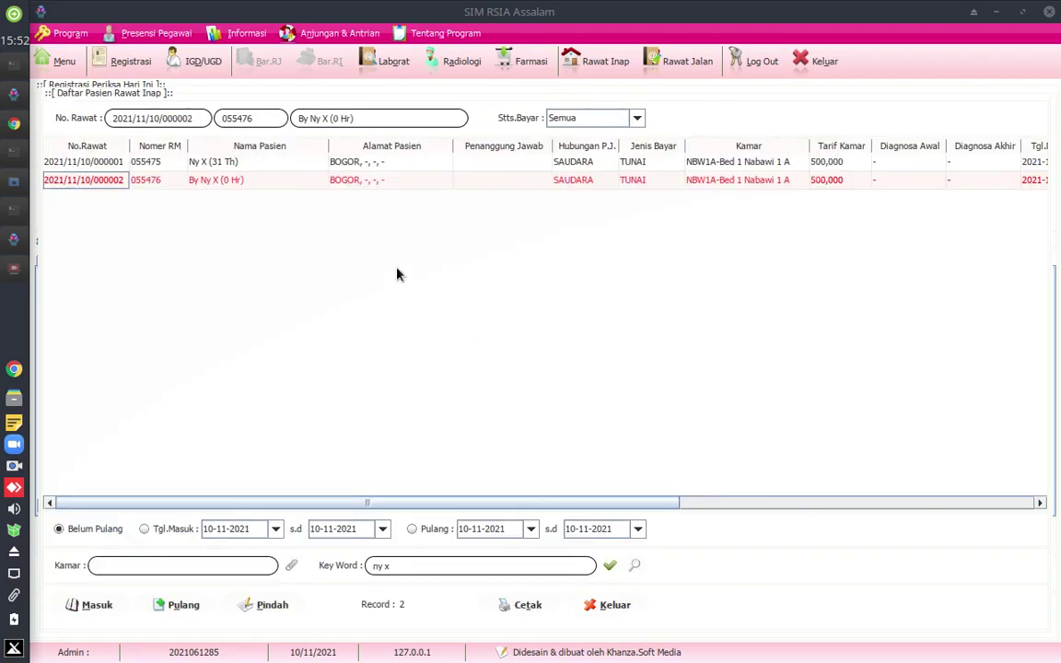
pyautogui.click(754, 184)
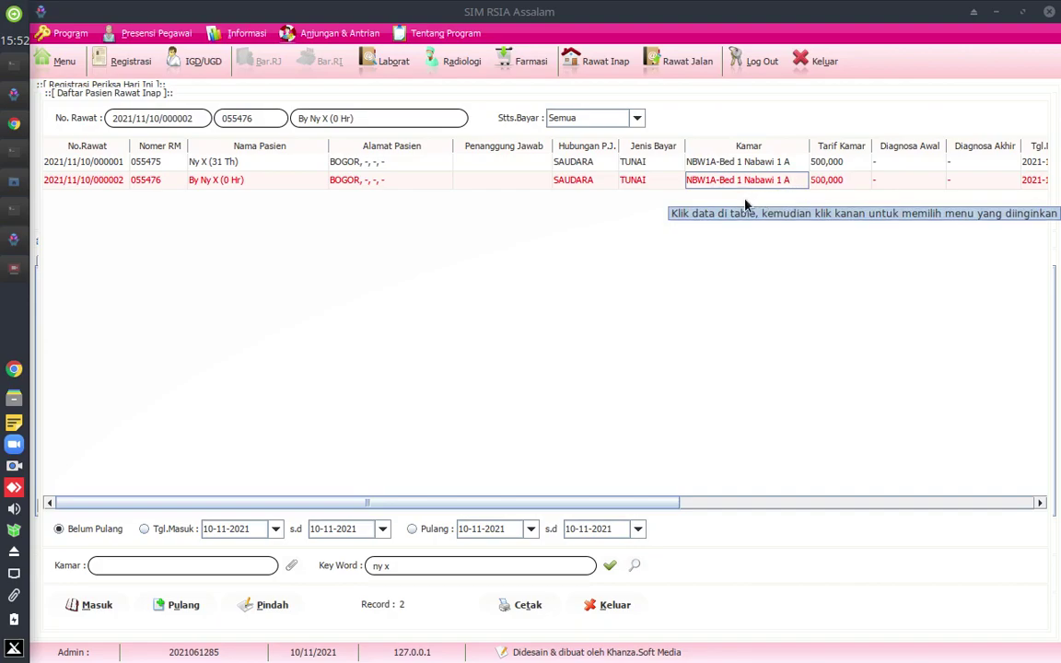
# Start a room transfer for the newborn and search the available rooms for inkuba.
pyautogui.click(222, 182)
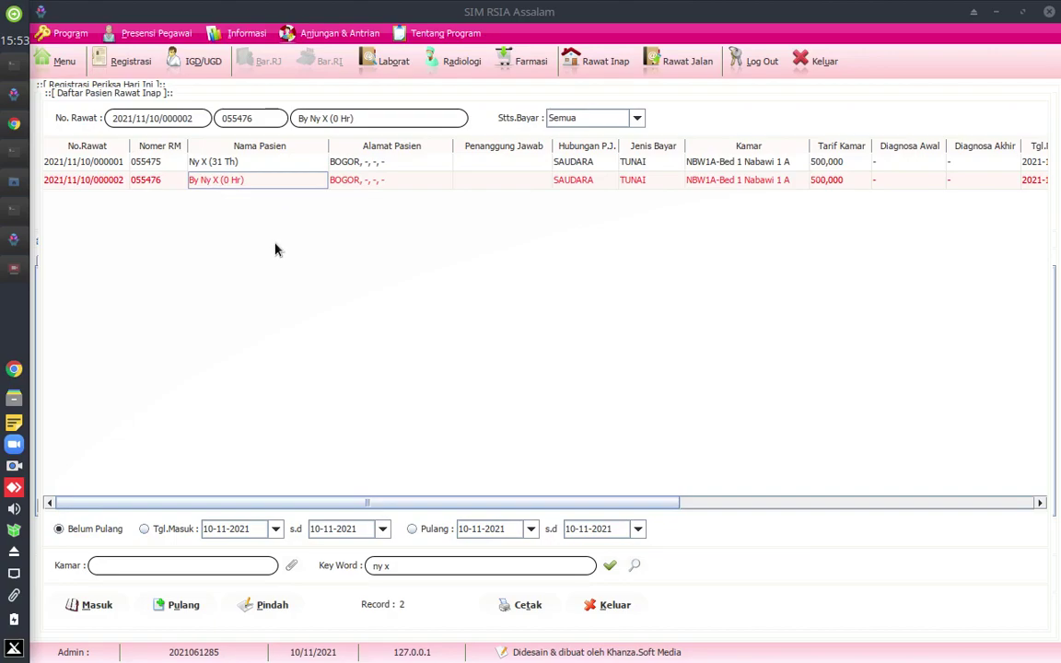
pyautogui.click(268, 608)
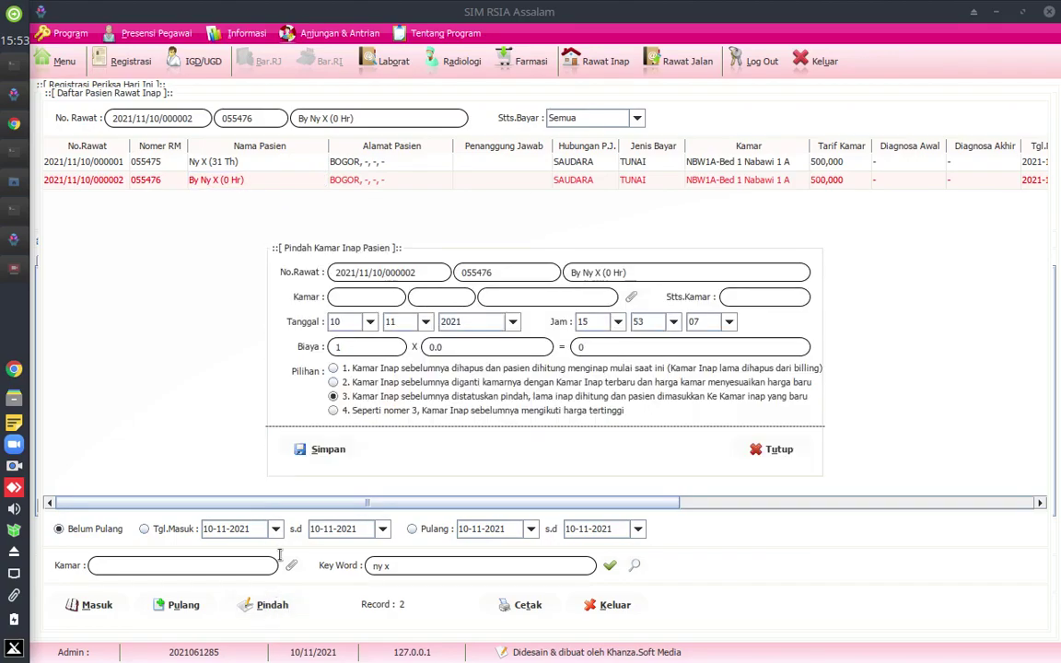
pyautogui.click(631, 296)
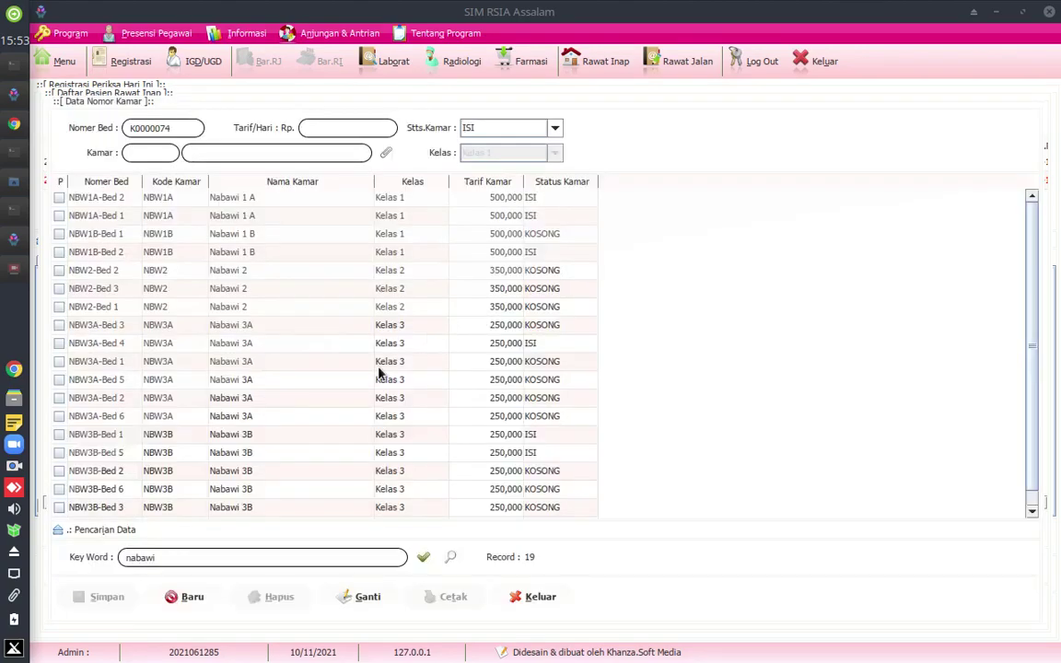
pyautogui.press('BackSpace')
pyautogui.press('BackSpace')
pyautogui.press('BackSpace')
pyautogui.press('BackSpace')
pyautogui.press('BackSpace')
pyautogui.press('BackSpace')
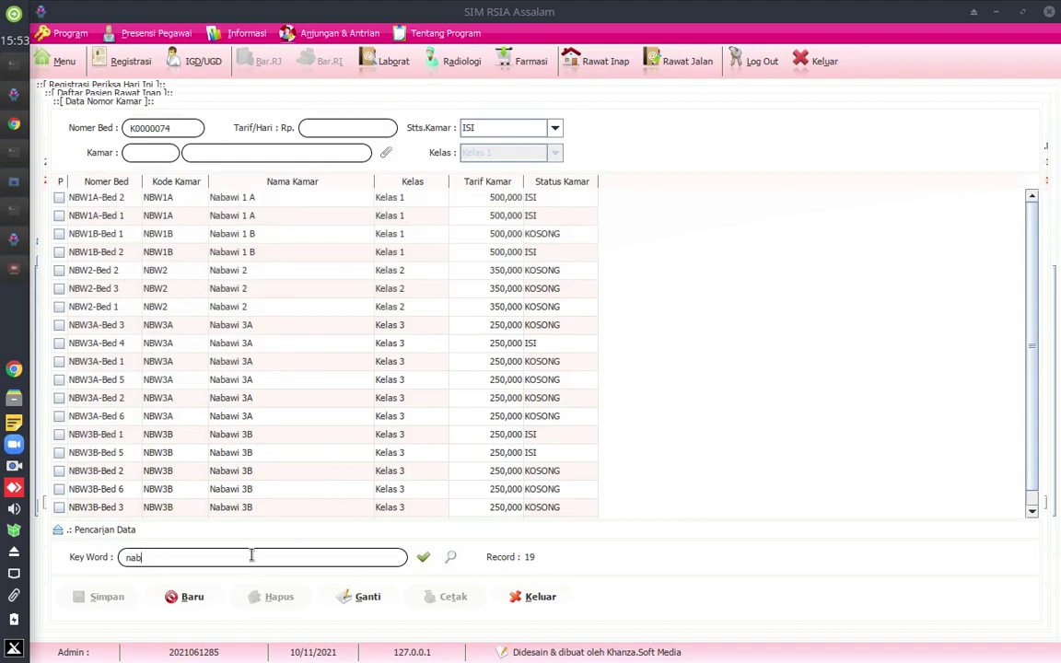
pyautogui.write('inkuba')
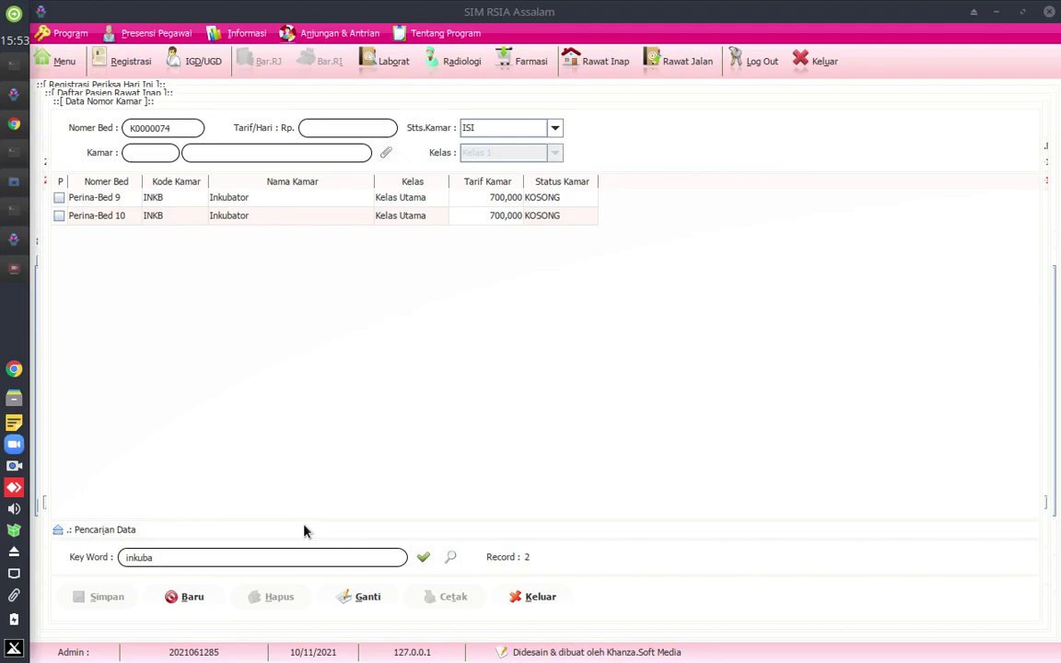
# Transfer the newborn to Inkubator bed Perina-Bed 9 using option 1, which removes the previous room from billing, and save.
pyautogui.click(251, 201)
pyautogui.click(232, 217)
pyautogui.click(241, 201)
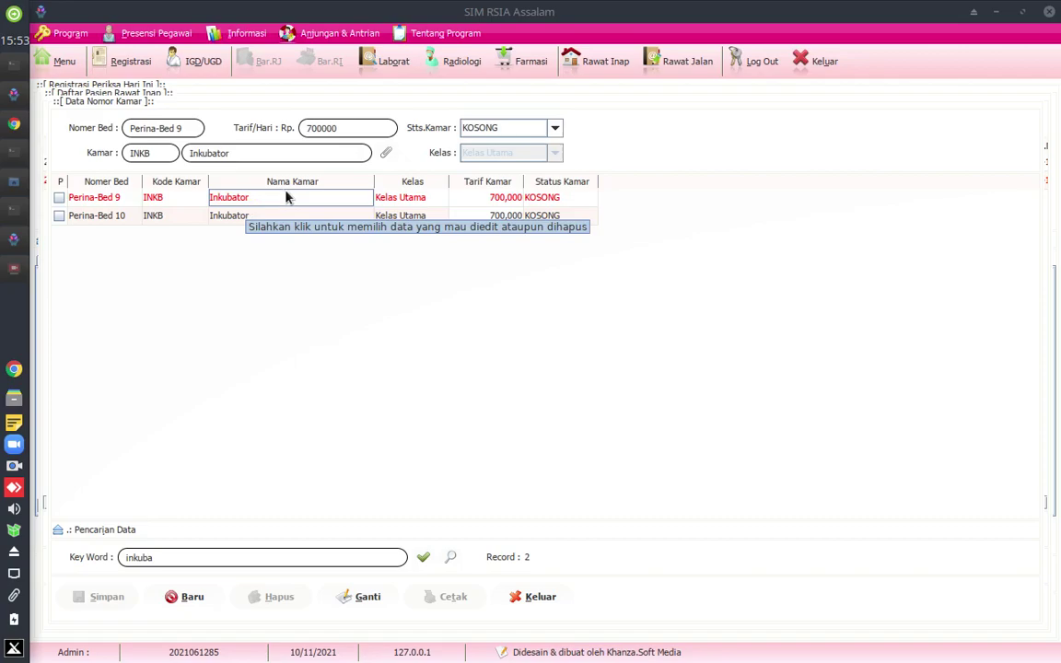
pyautogui.click(229, 215)
pyautogui.click(242, 199)
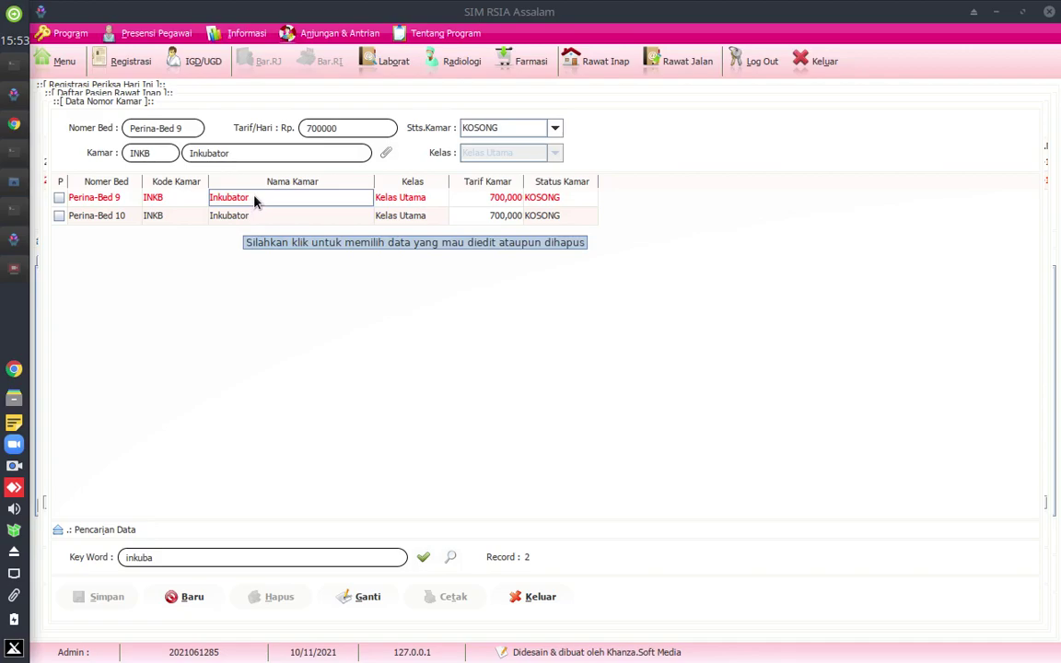
pyautogui.click(169, 215)
pyautogui.click(218, 197)
pyautogui.doubleClick(241, 201)
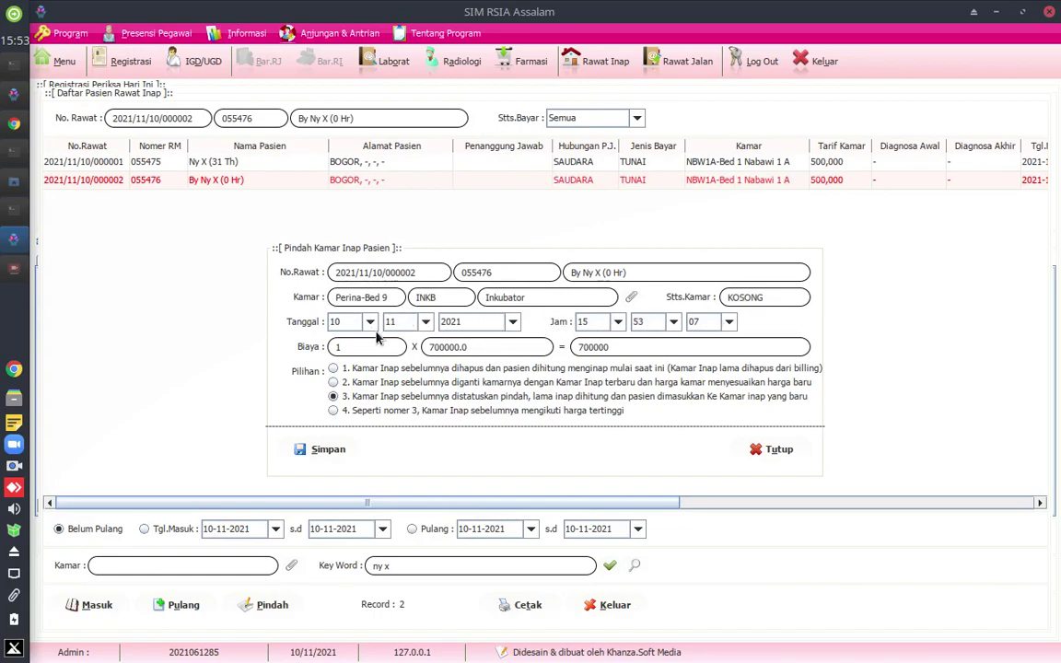
pyautogui.click(333, 370)
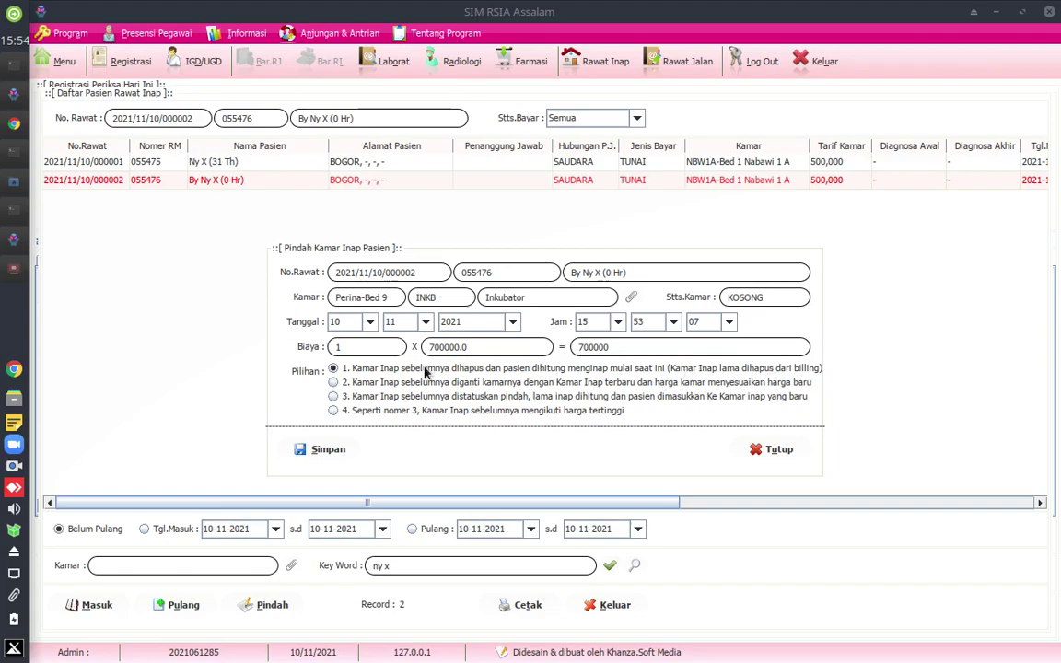
pyautogui.click(328, 450)
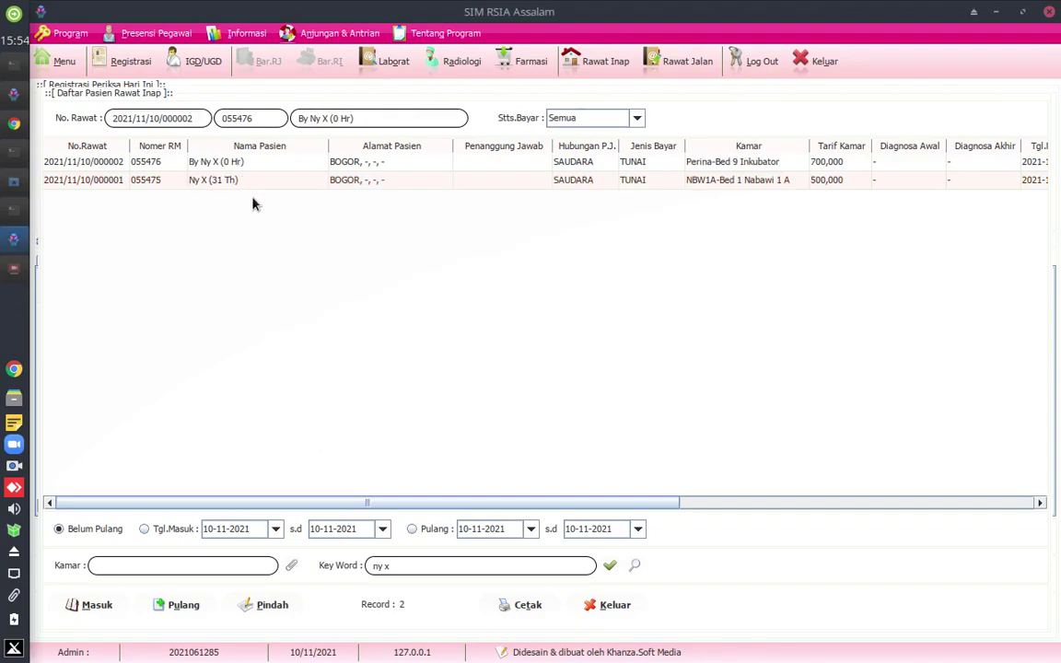
# Compare the newborn's new room with the mother's room in the inpatient list.
pyautogui.click(233, 163)
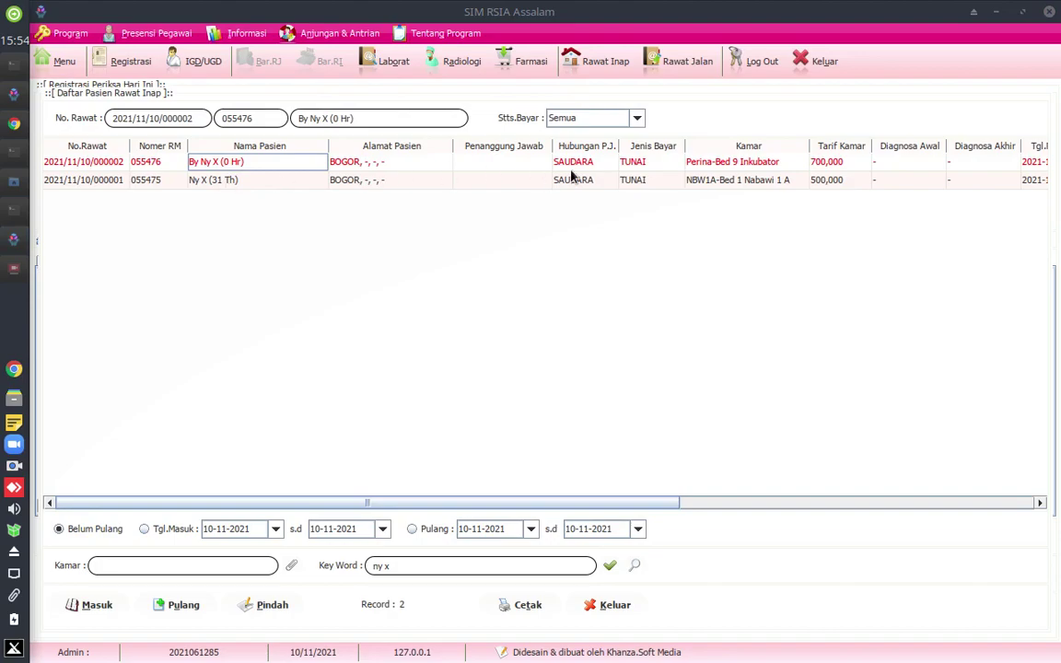
pyautogui.click(722, 178)
pyautogui.click(722, 163)
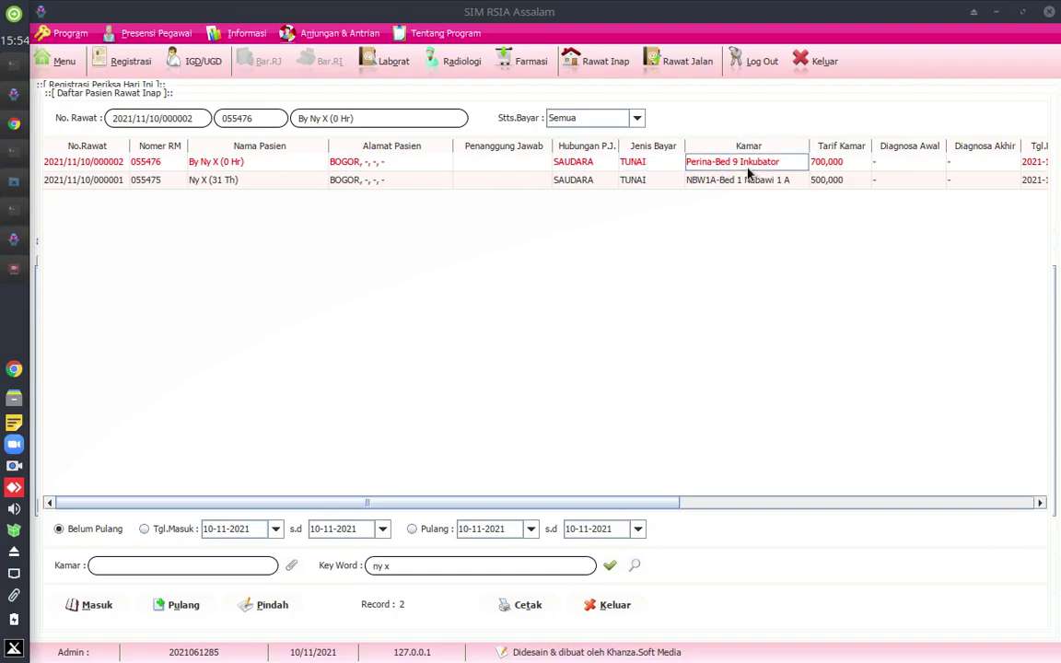
pyautogui.click(671, 163)
pyautogui.click(700, 160)
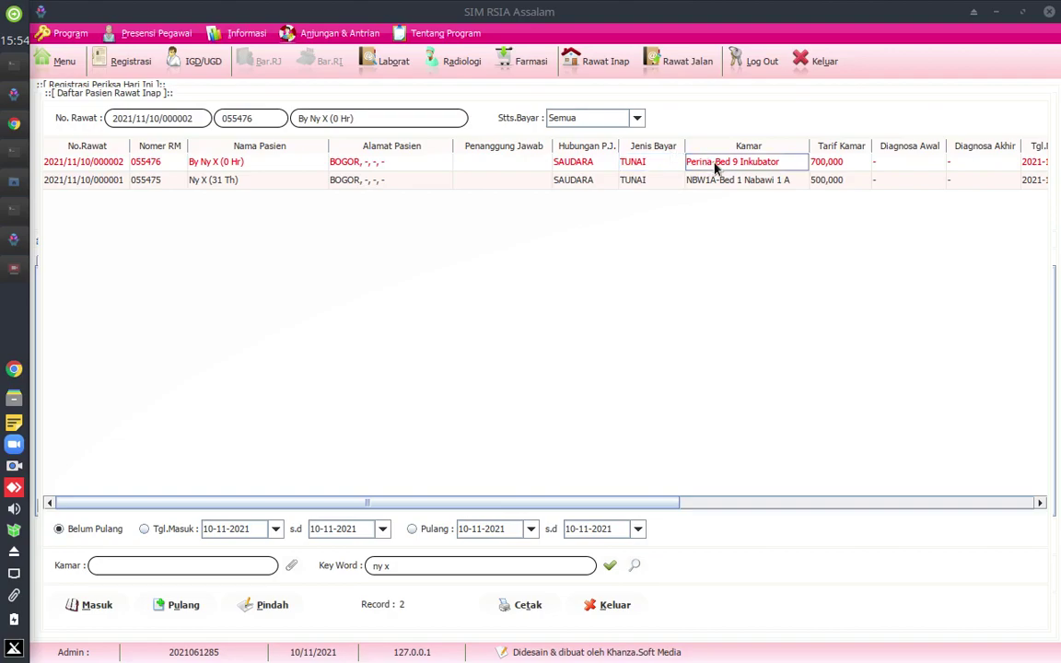
pyautogui.click(649, 167)
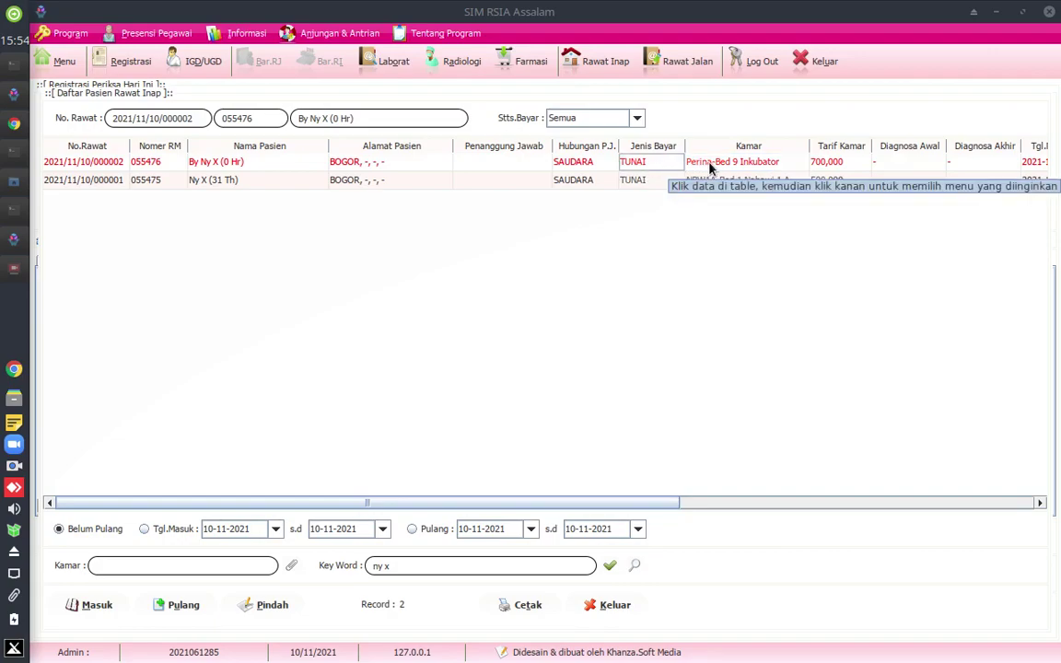
pyautogui.click(737, 165)
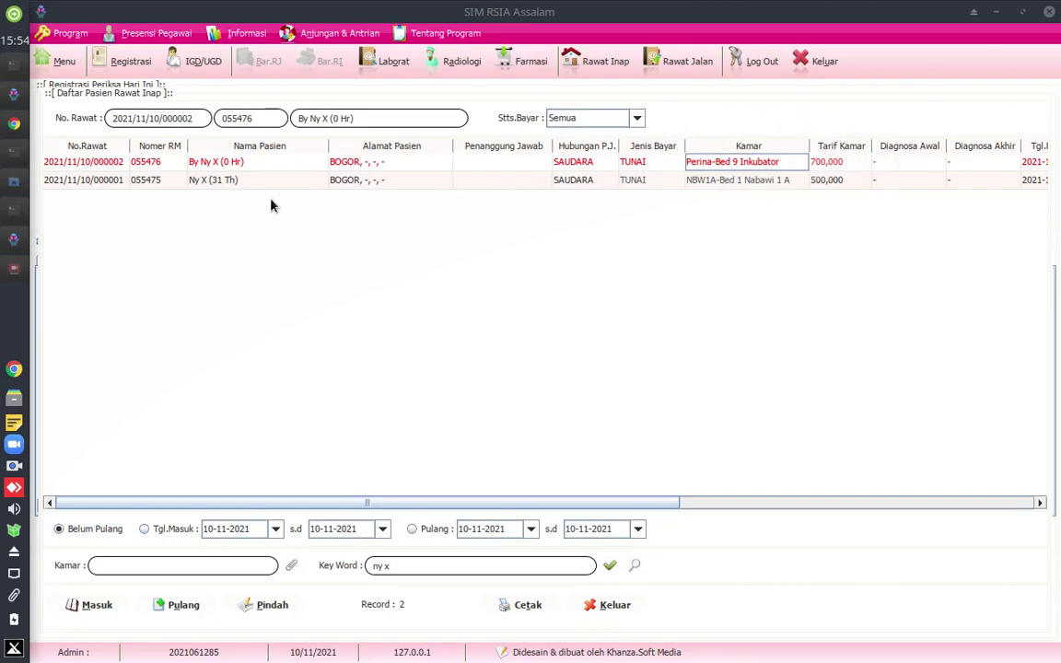
pyautogui.click(14, 269)
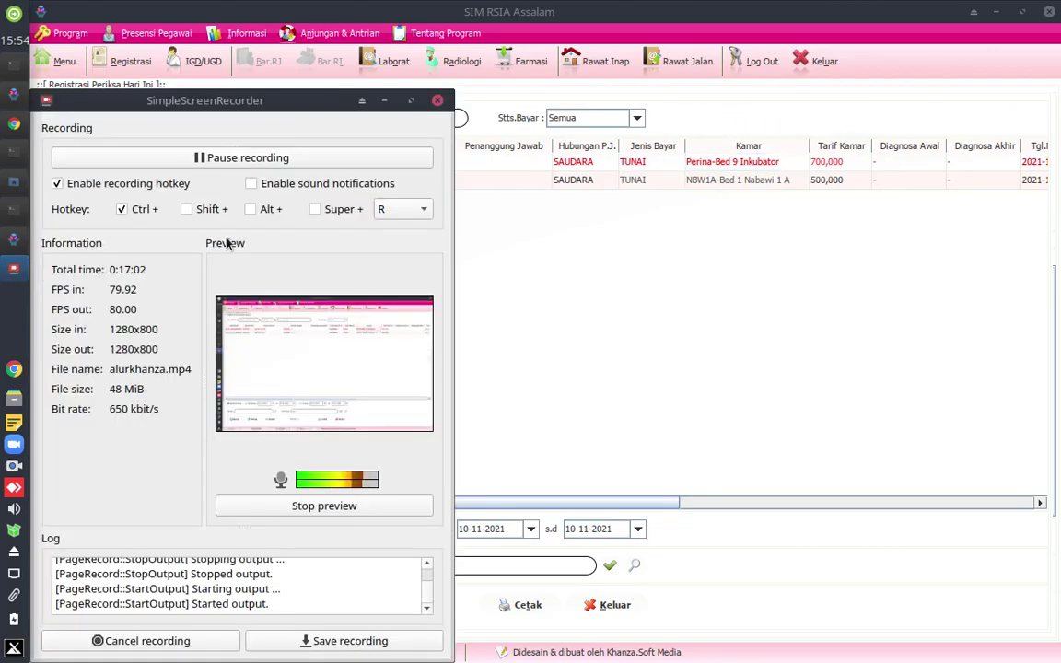
pyautogui.click(230, 163)
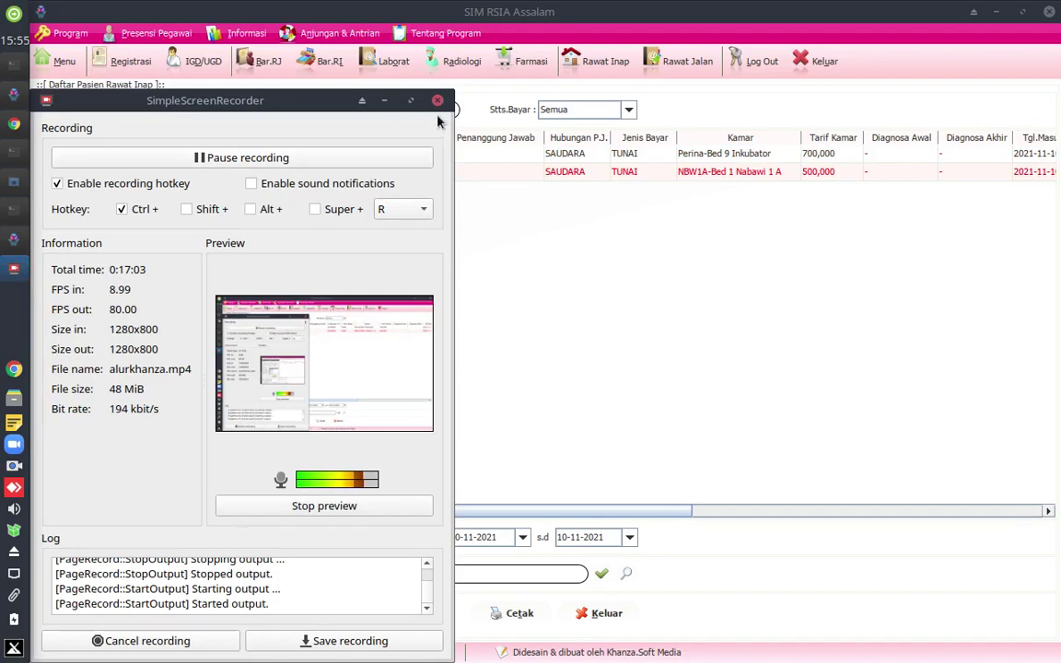
pyautogui.click(438, 100)
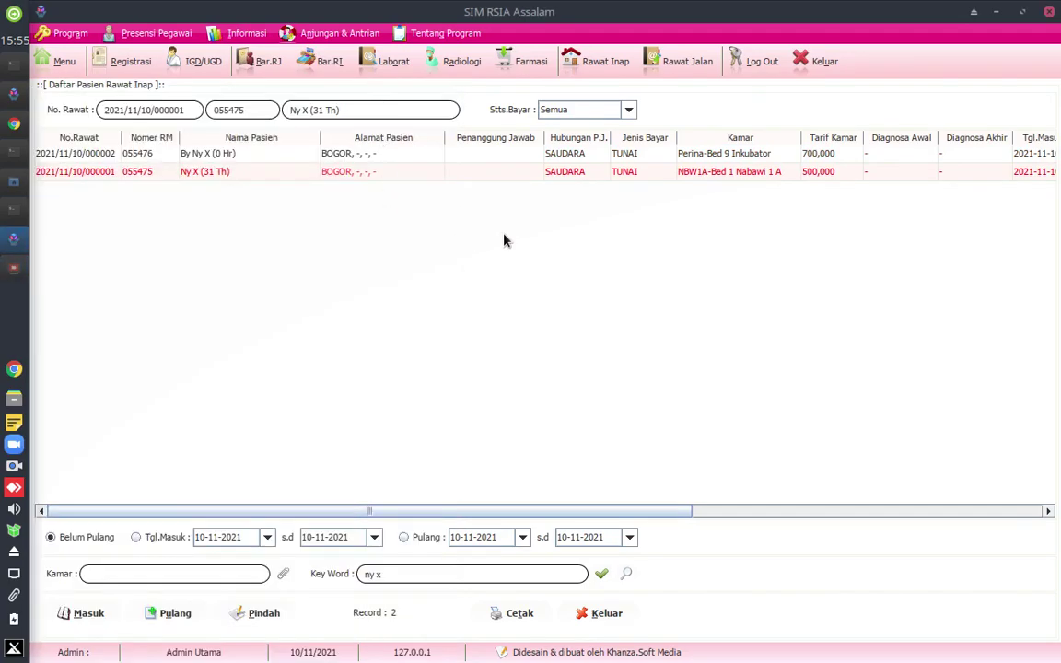
# Open the mother's inpatient billing and review its note number, room, treatment dates, patient details and doctor.
pyautogui.click(202, 172)
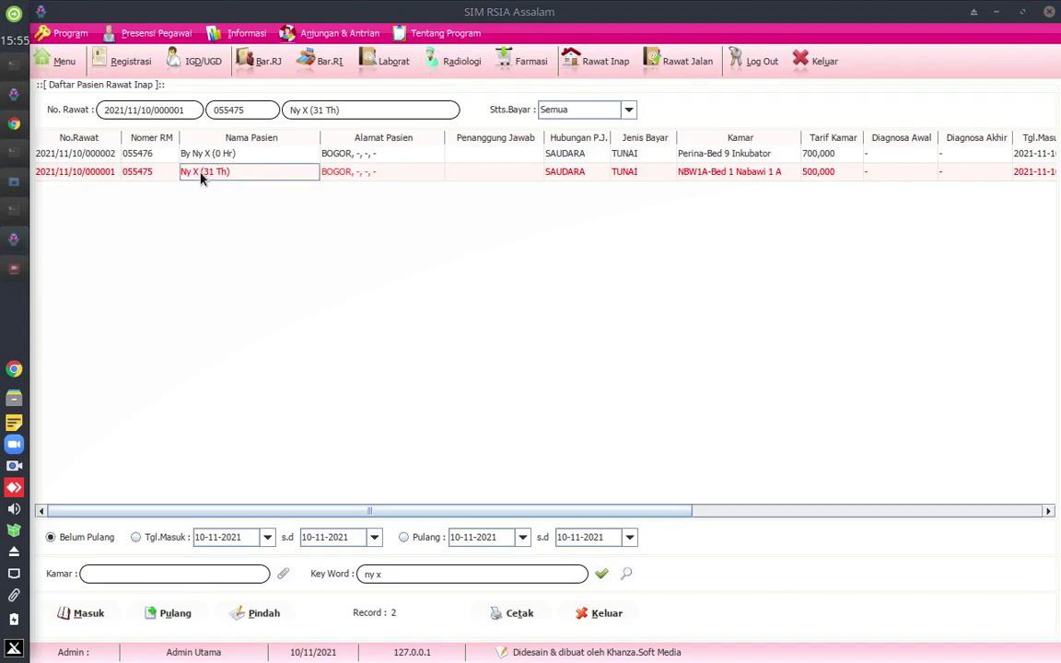
pyautogui.rightClick(220, 173)
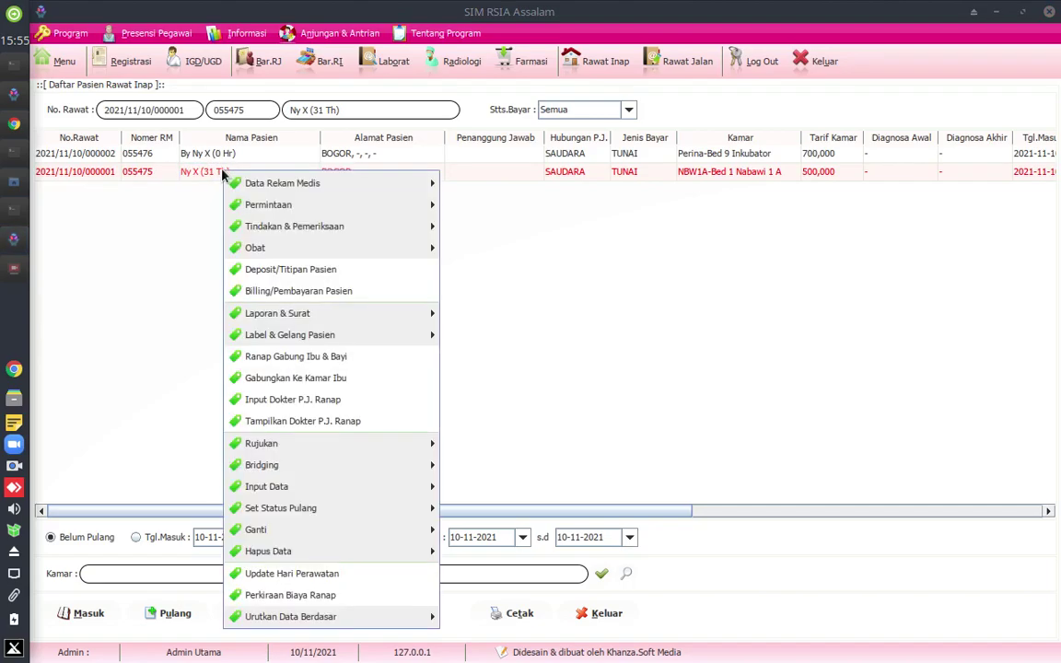
pyautogui.click(290, 292)
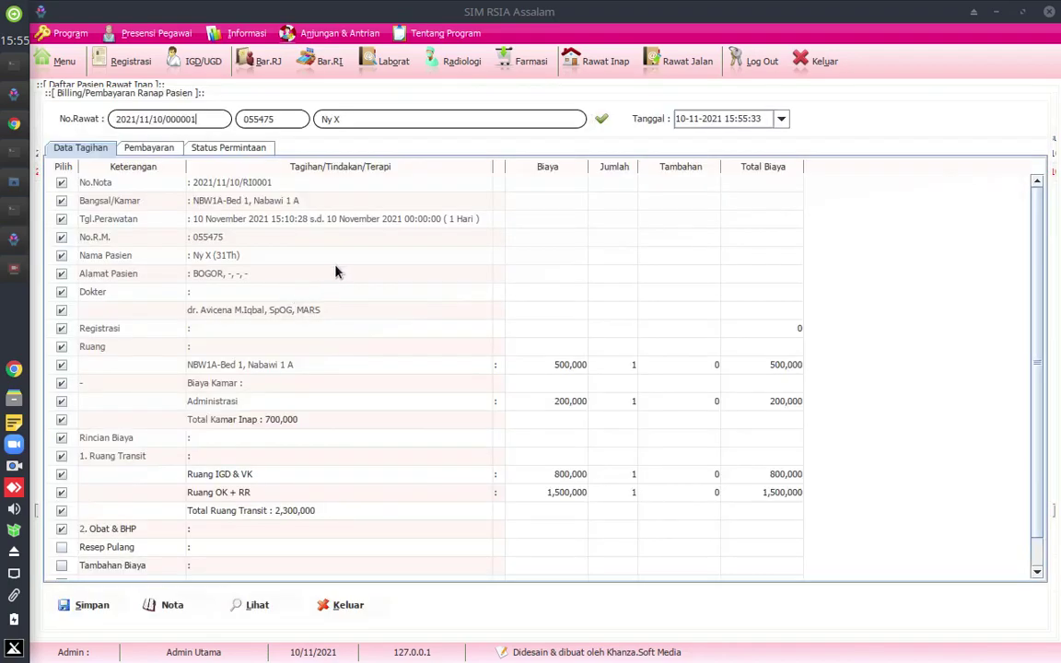
pyautogui.click(245, 311)
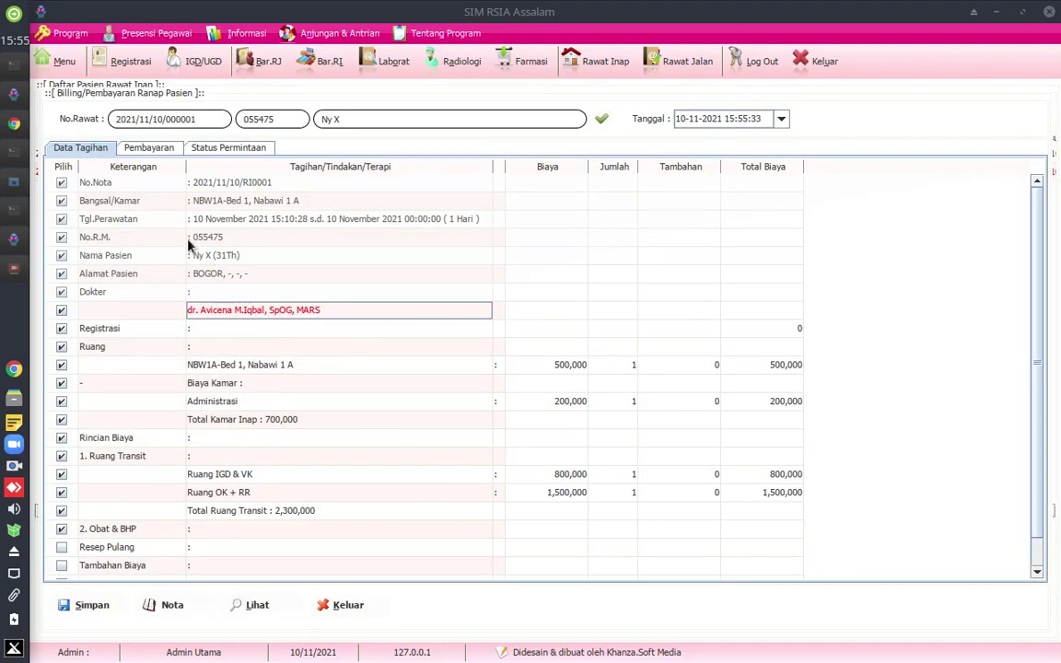
pyautogui.click(247, 205)
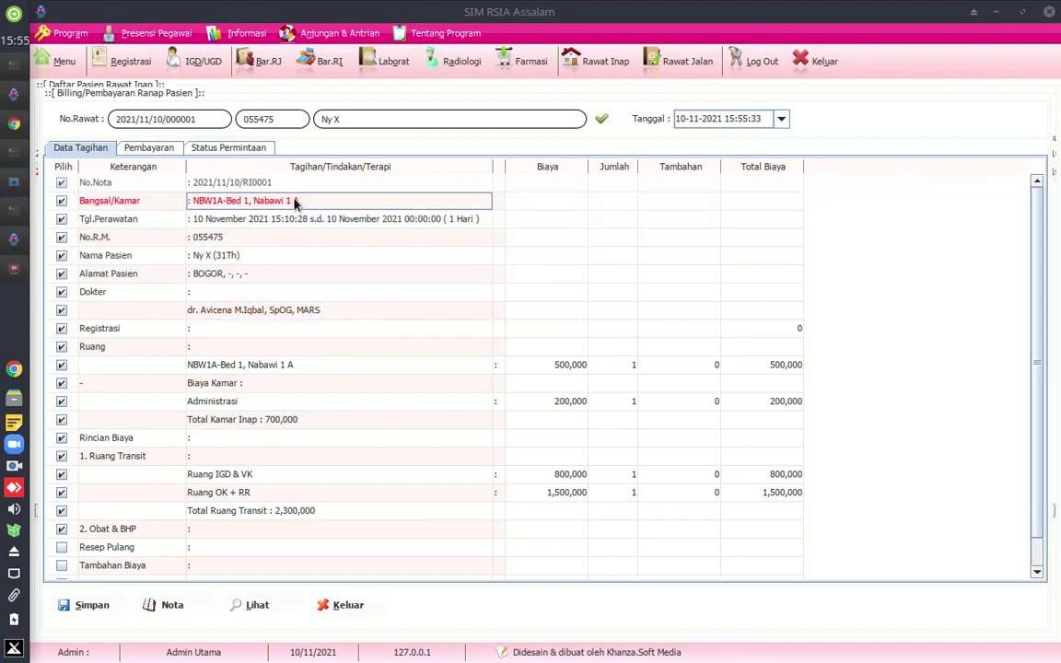
pyautogui.click(200, 183)
pyautogui.click(207, 220)
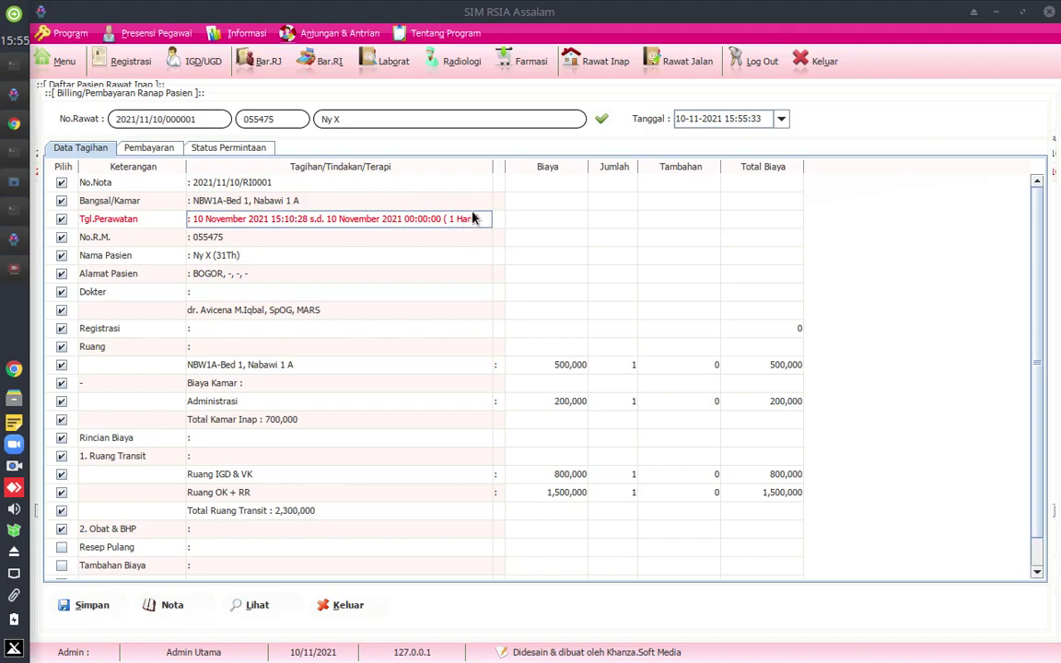
pyautogui.click(205, 238)
pyautogui.click(221, 257)
pyautogui.click(248, 274)
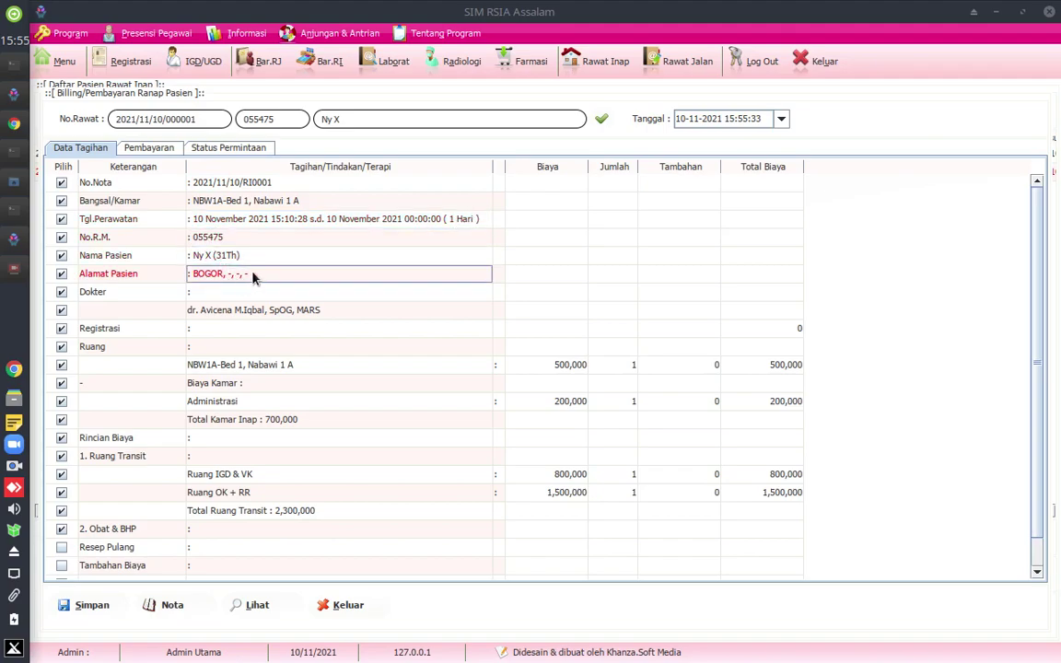
# Review the registration, NBW1A-Bed 1 room and administration charges in the mother's inpatient billing.
pyautogui.click(138, 328)
pyautogui.click(714, 328)
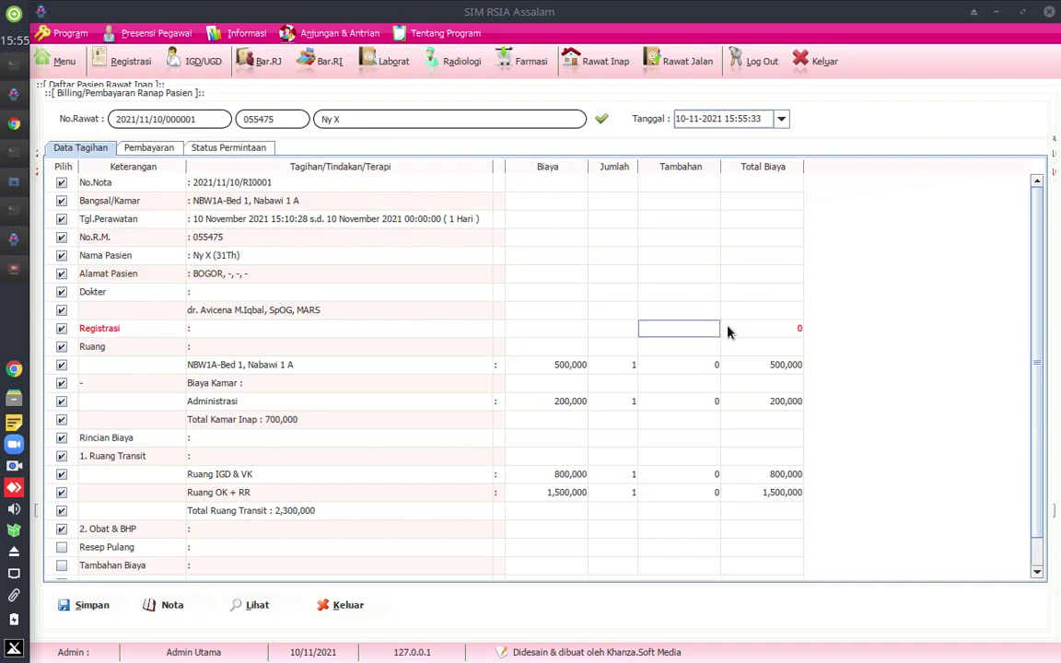
pyautogui.click(218, 366)
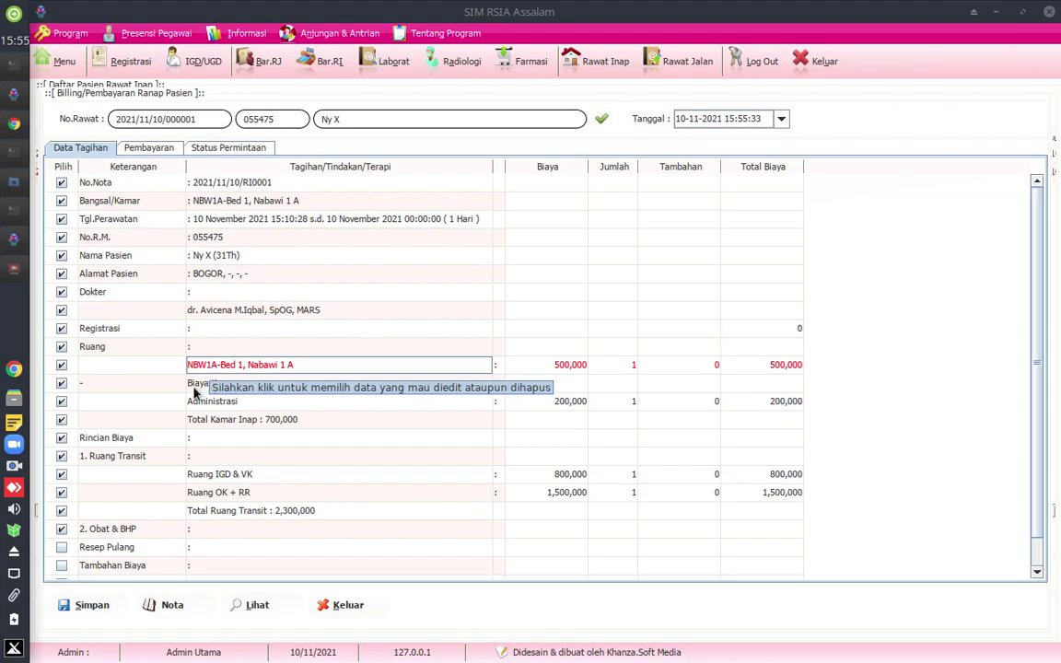
pyautogui.click(564, 367)
pyautogui.click(774, 367)
pyautogui.click(218, 405)
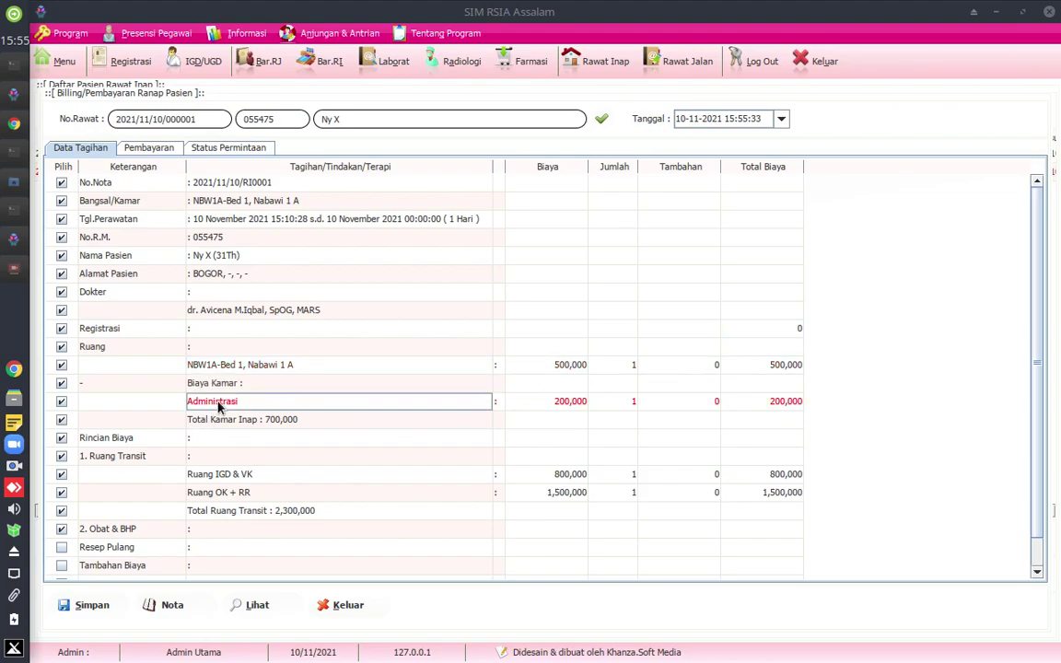
pyautogui.click(569, 402)
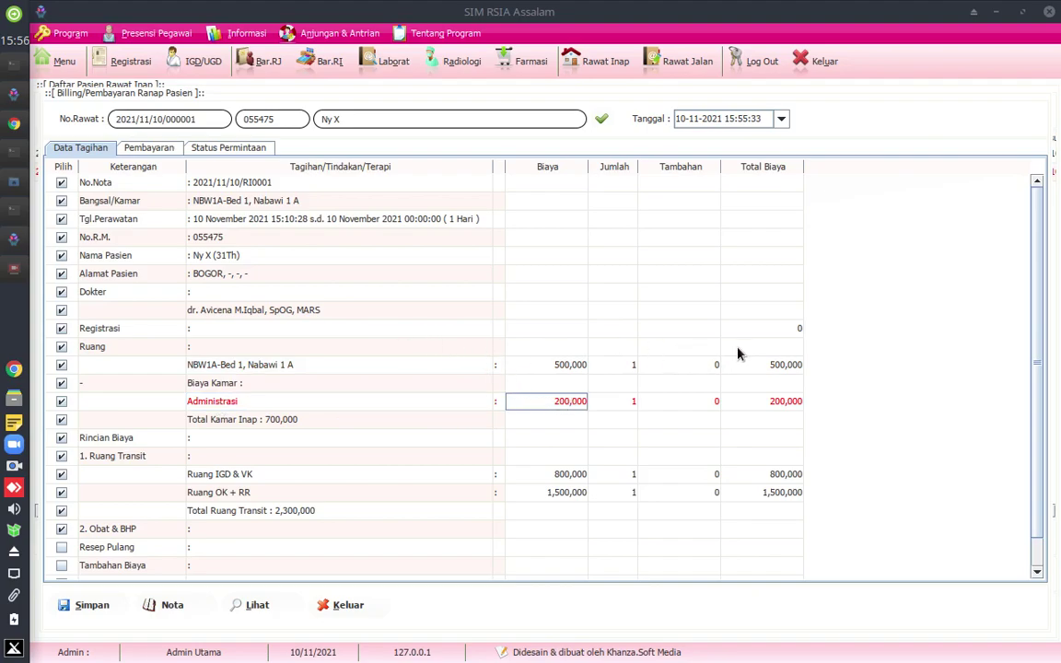
# Review the mother's Ruang IGD & VK and Ruang OK + RR transit charges and their total, and close the billing without saving.
pyautogui.scroll(-2, 377, 465)
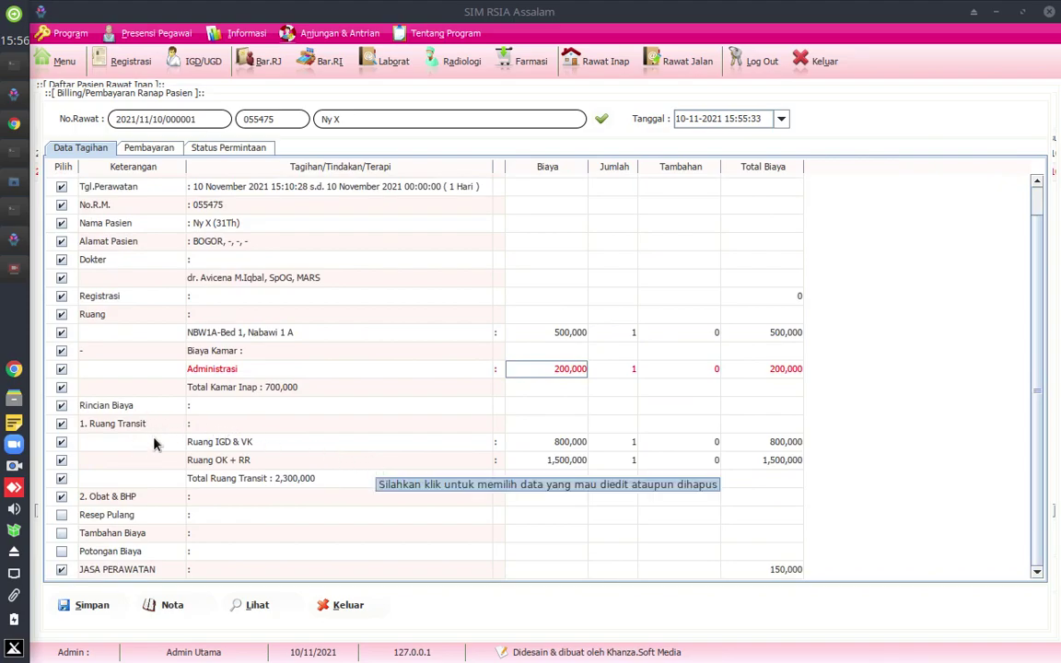
pyautogui.click(253, 446)
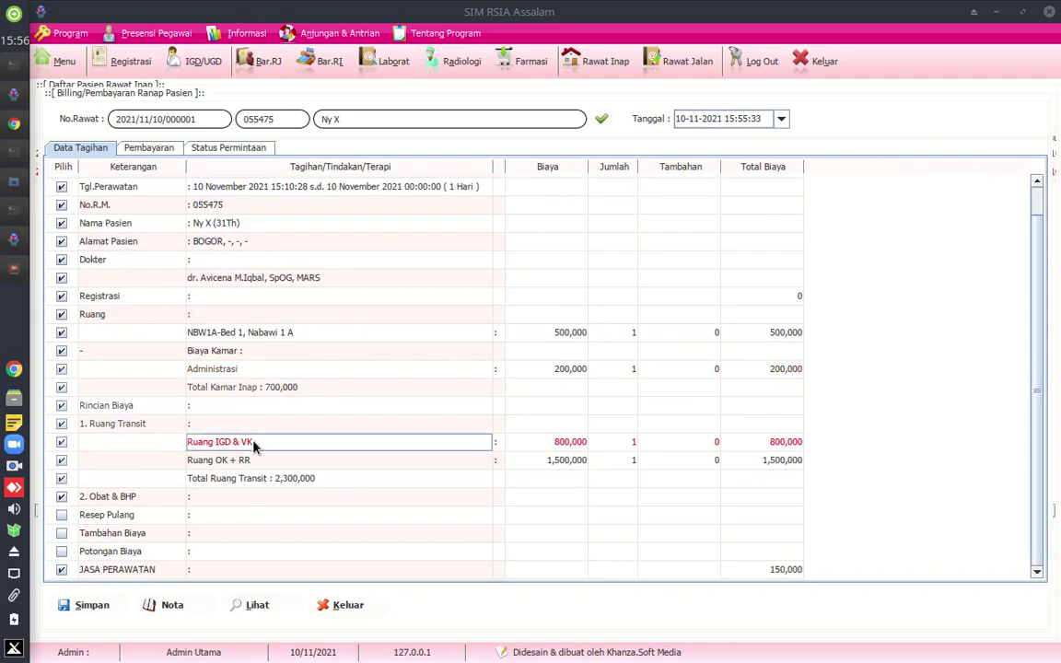
pyautogui.click(269, 459)
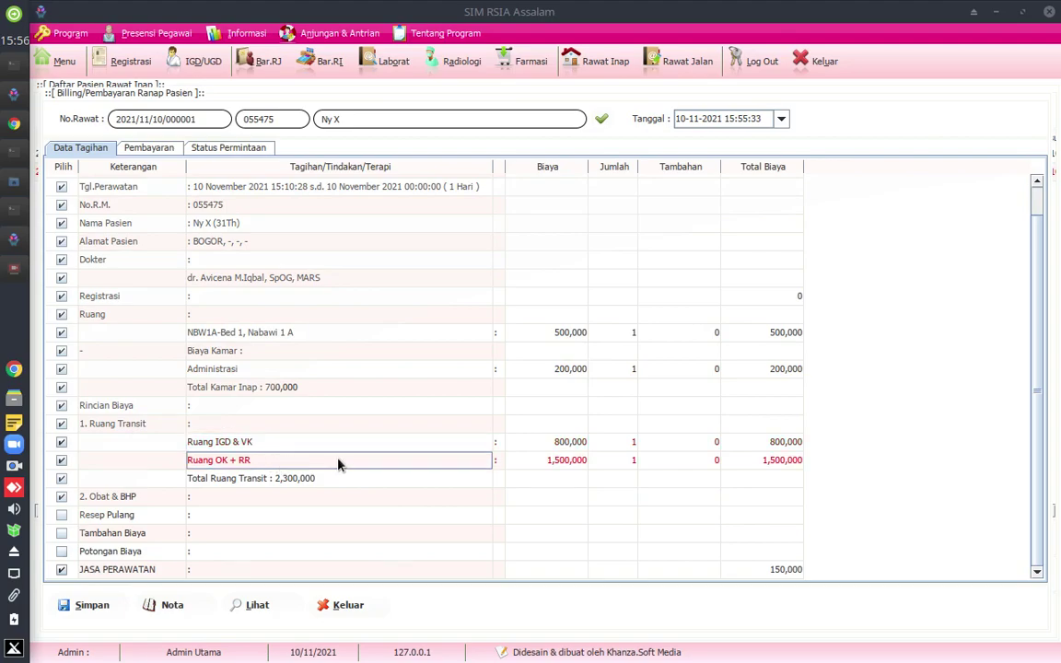
pyautogui.click(572, 443)
pyautogui.click(564, 461)
pyautogui.click(570, 443)
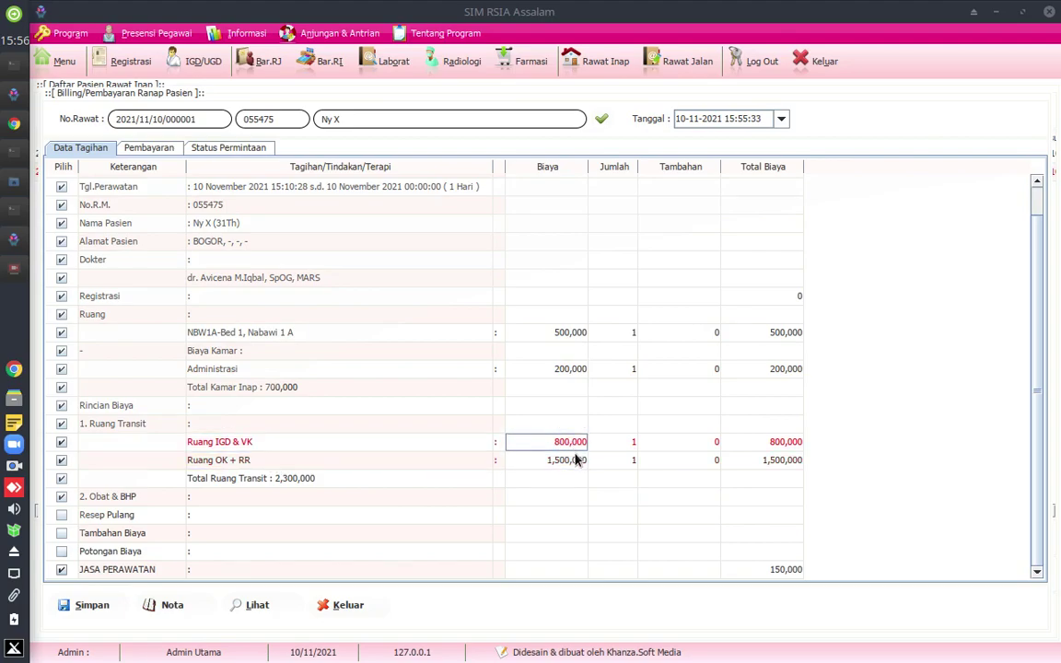
pyautogui.click(559, 460)
pyautogui.click(406, 478)
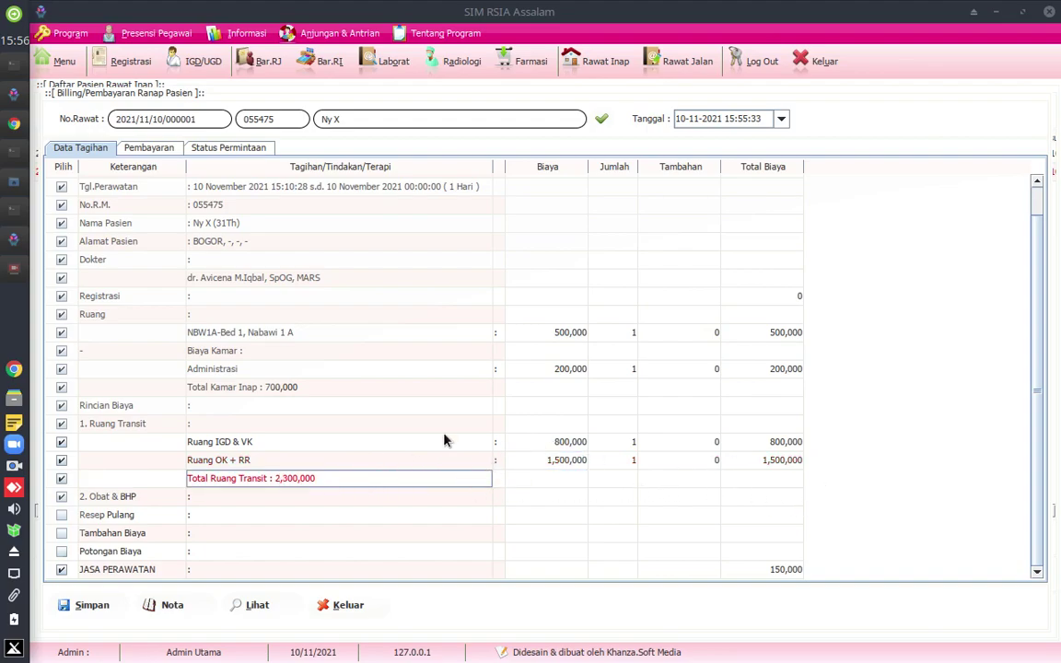
pyautogui.scroll(1, 457, 462)
pyautogui.click(333, 606)
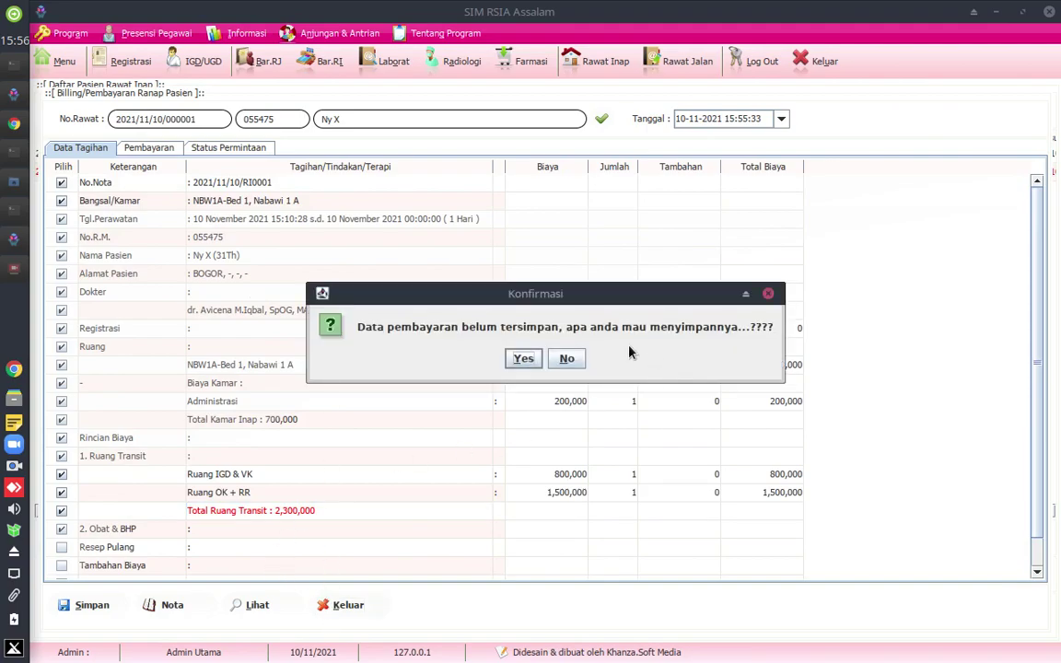
pyautogui.click(569, 360)
# Open the newborn's inpatient billing and review its room, treatment dates, patient details and doctor.
pyautogui.click(231, 154)
pyautogui.rightClick(230, 157)
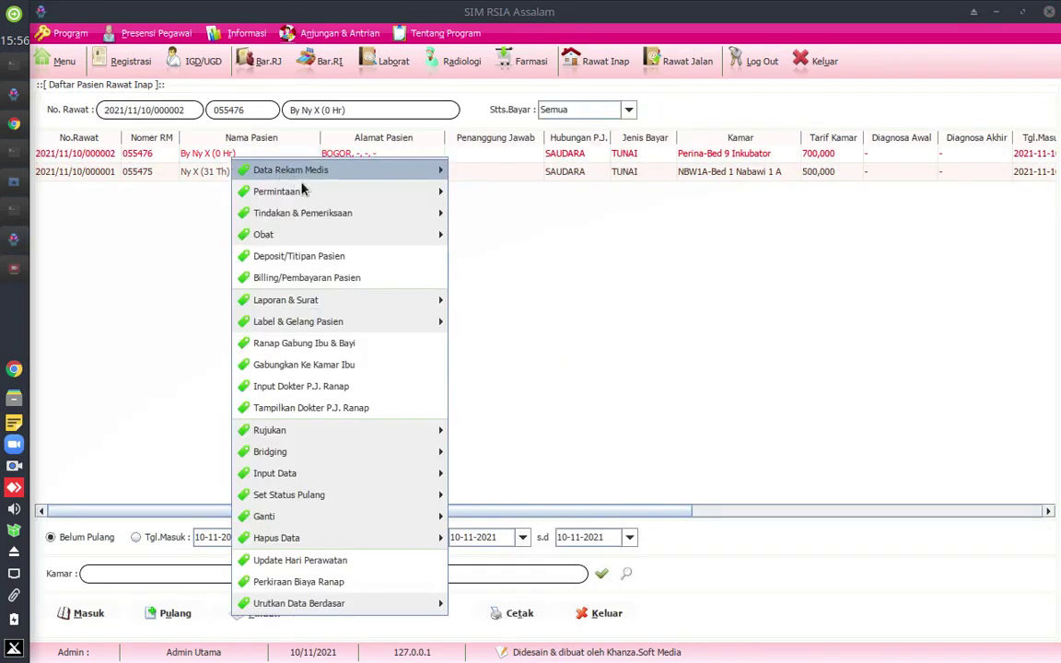
pyautogui.click(269, 277)
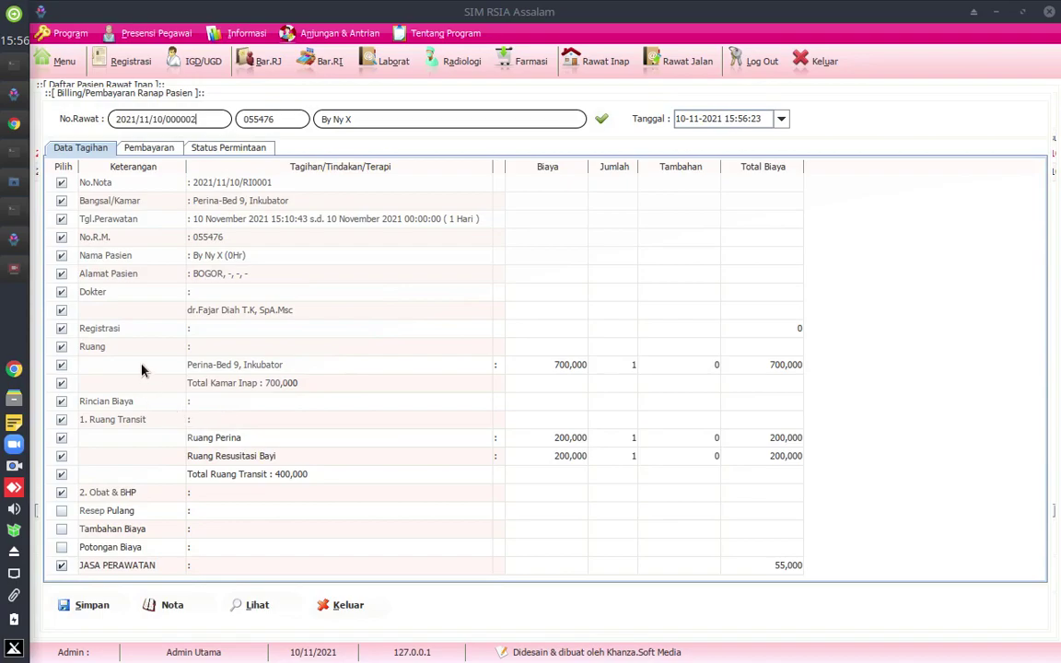
pyautogui.click(120, 197)
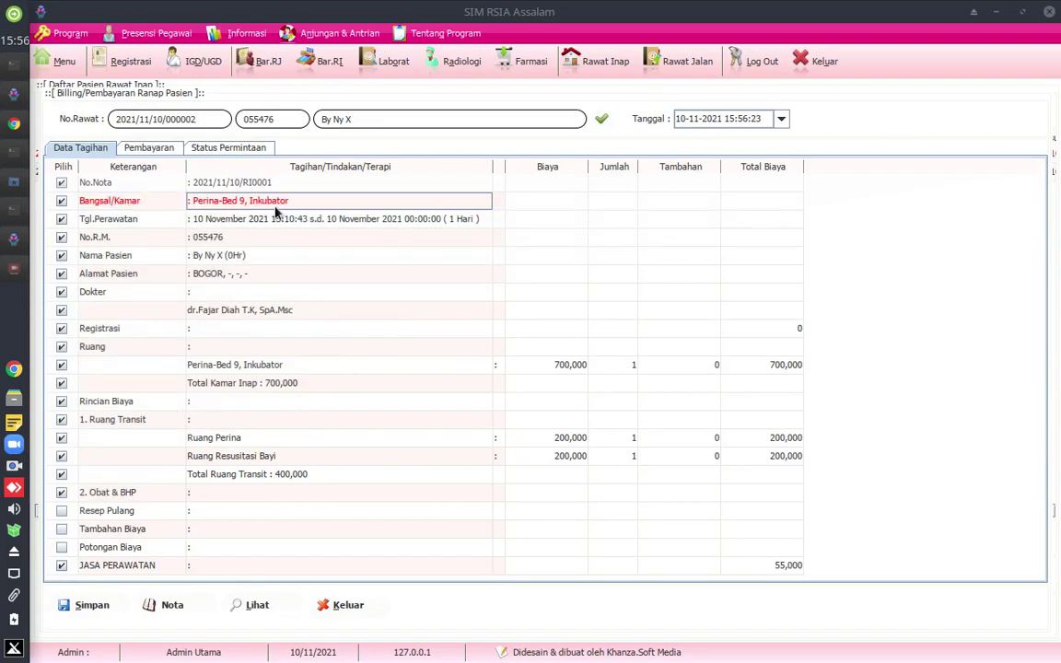
pyautogui.click(239, 222)
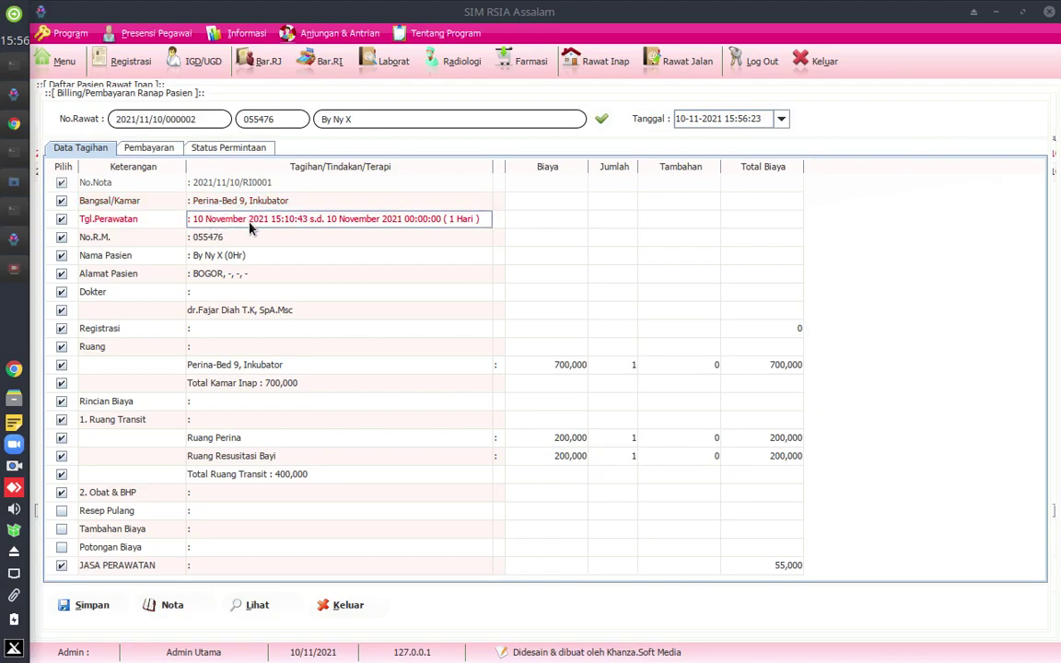
pyautogui.click(200, 239)
pyautogui.click(208, 259)
pyautogui.click(221, 273)
pyautogui.click(219, 293)
pyautogui.click(221, 310)
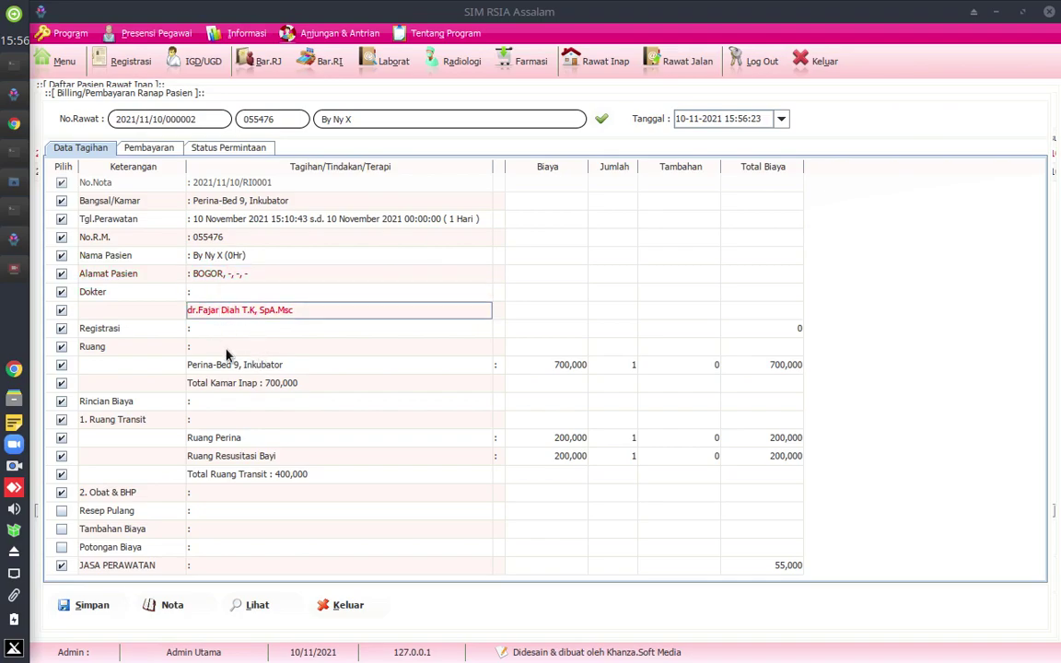
# Review the Perina-Bed 9 incubator room charge in the newborn's billing.
pyautogui.click(246, 369)
pyautogui.click(567, 369)
pyautogui.click(762, 353)
# Compare the newborn's Ruang Perina and Ruang Resusitasi Bayi transit charges, and close the billing without saving.
pyautogui.click(230, 439)
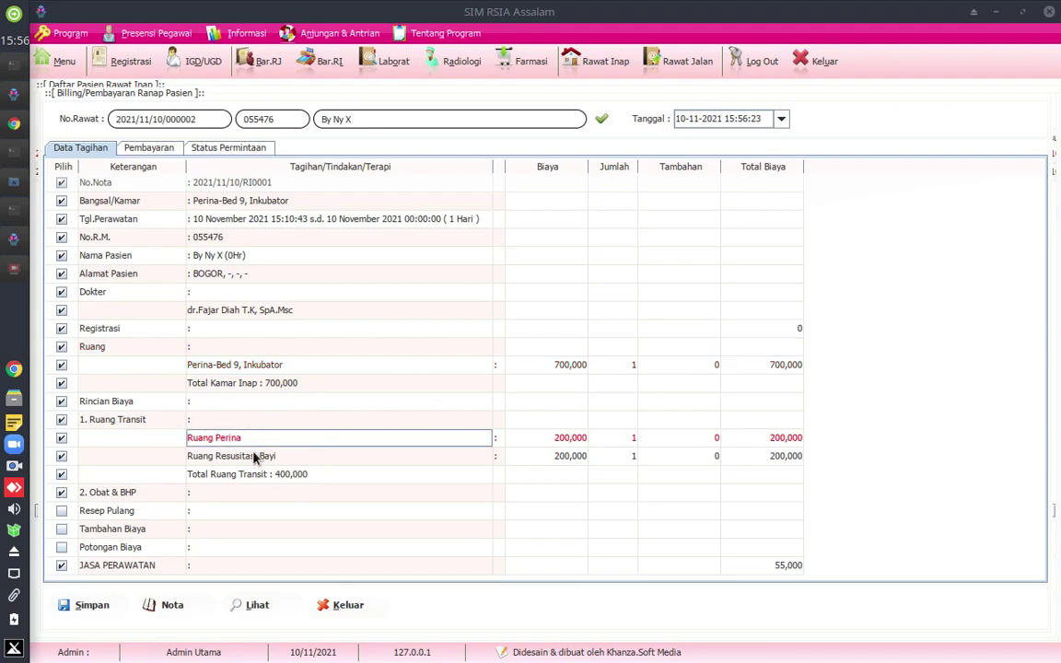
pyautogui.click(360, 458)
pyautogui.click(605, 442)
pyautogui.click(791, 440)
pyautogui.click(783, 456)
pyautogui.click(782, 440)
pyautogui.click(346, 604)
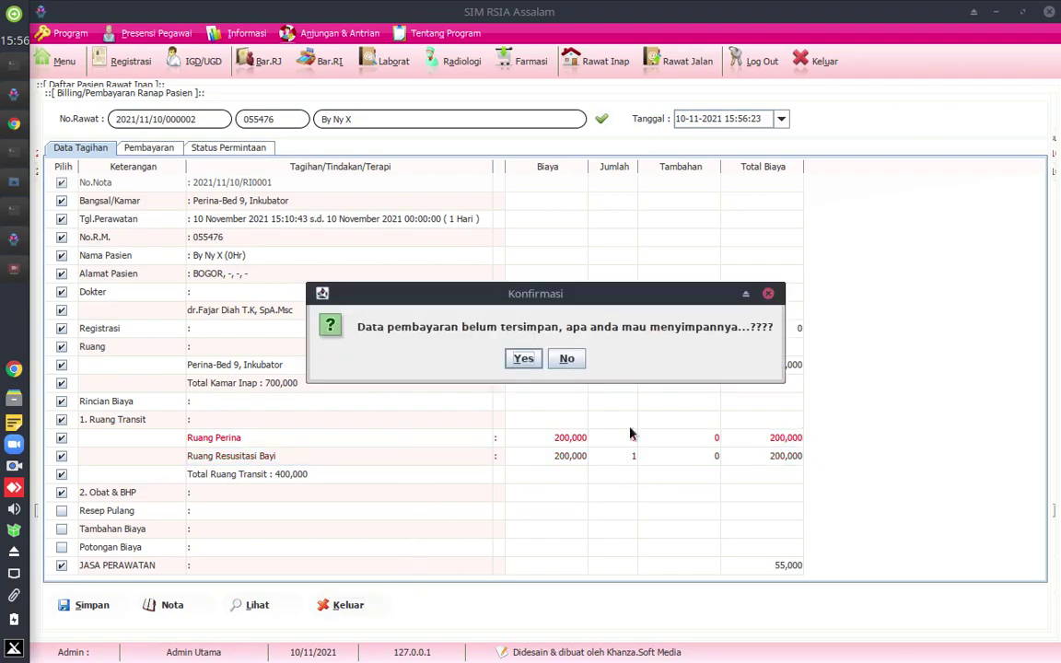
pyautogui.click(566, 361)
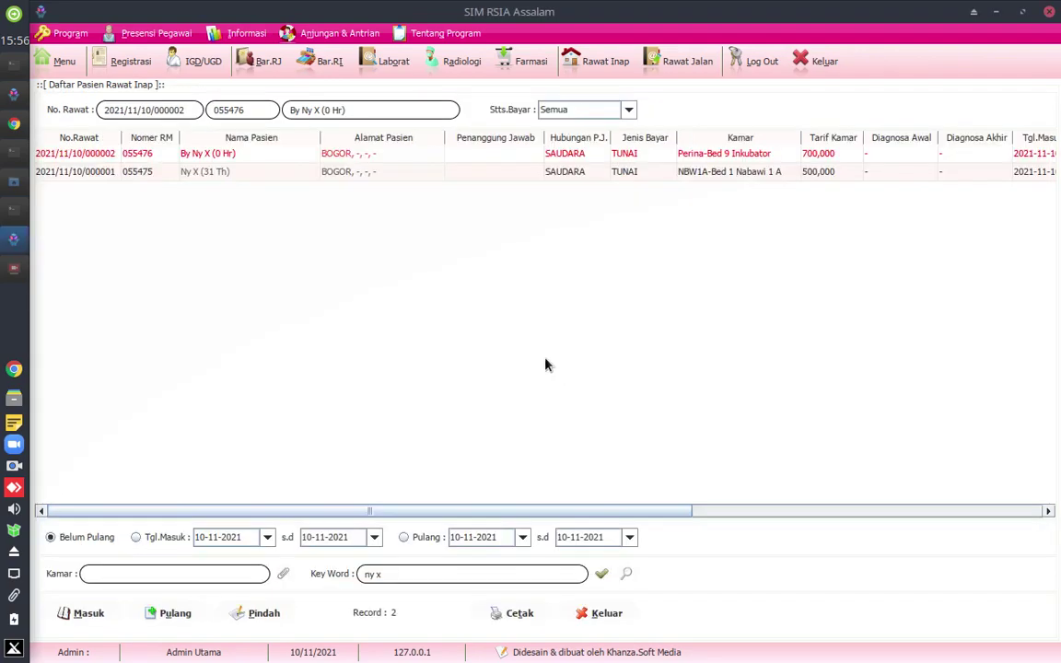
pyautogui.click(245, 171)
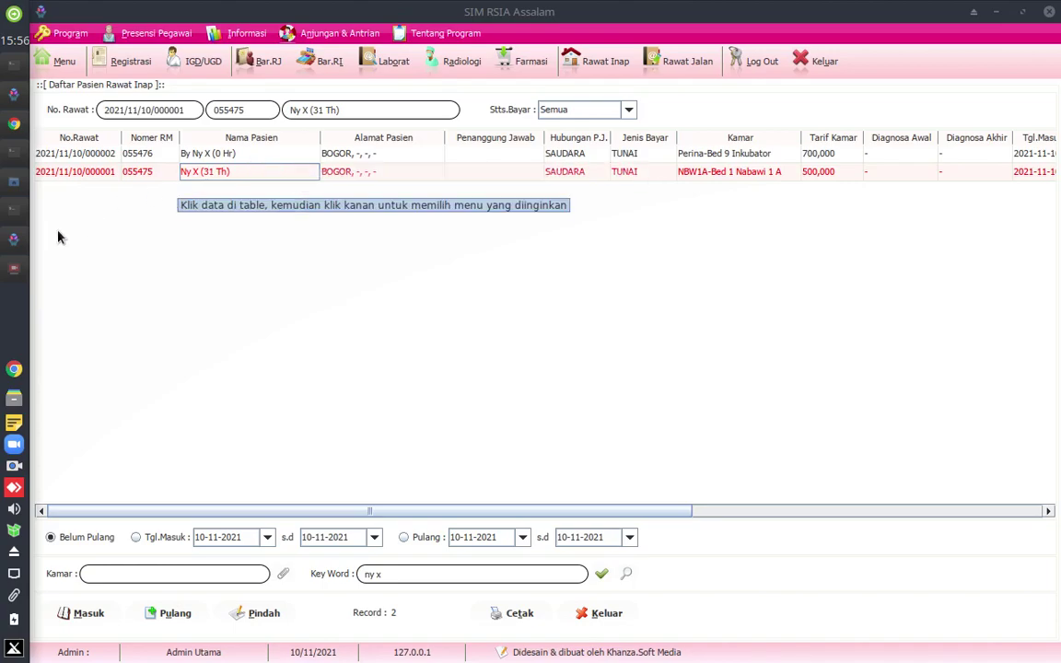
pyautogui.click(16, 274)
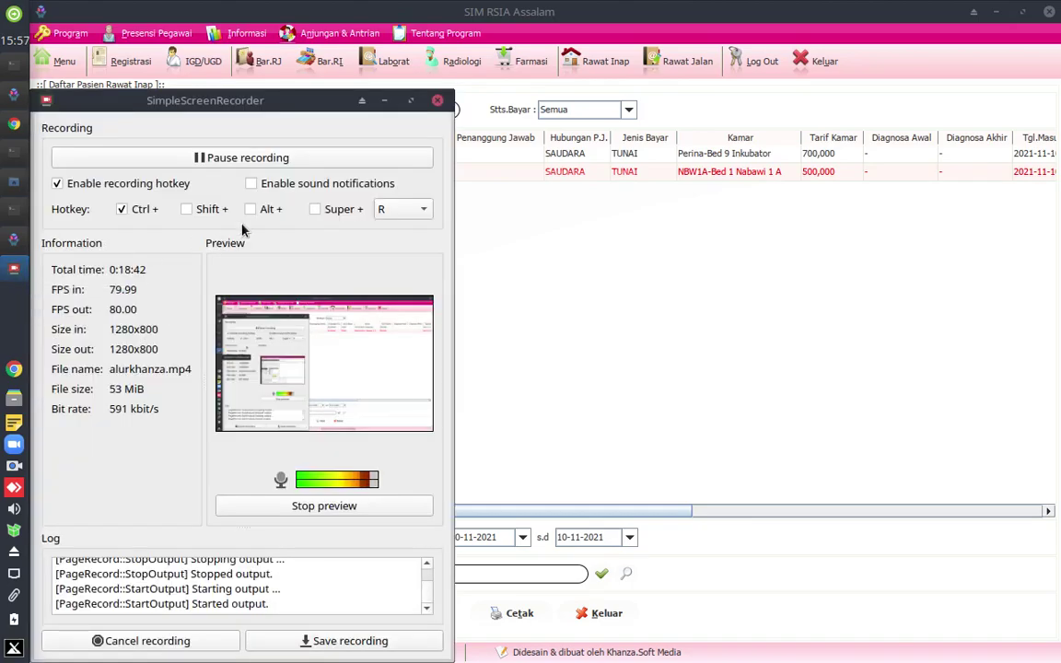